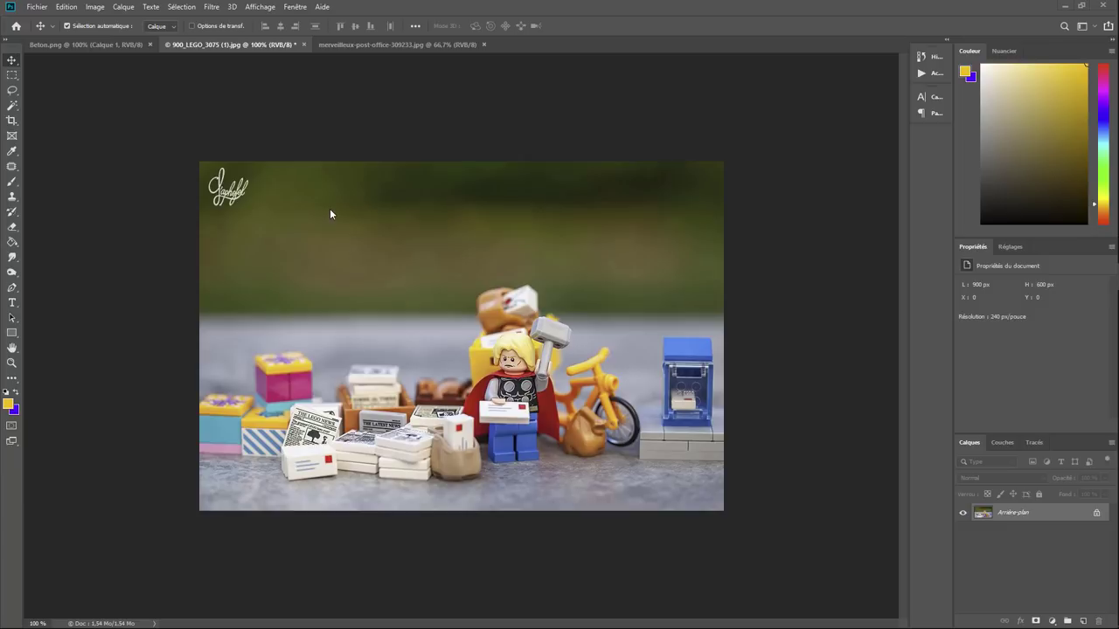
# Review the concrete block, post office storefront and LEGO Thor document tabs.
pyautogui.click(101, 46)
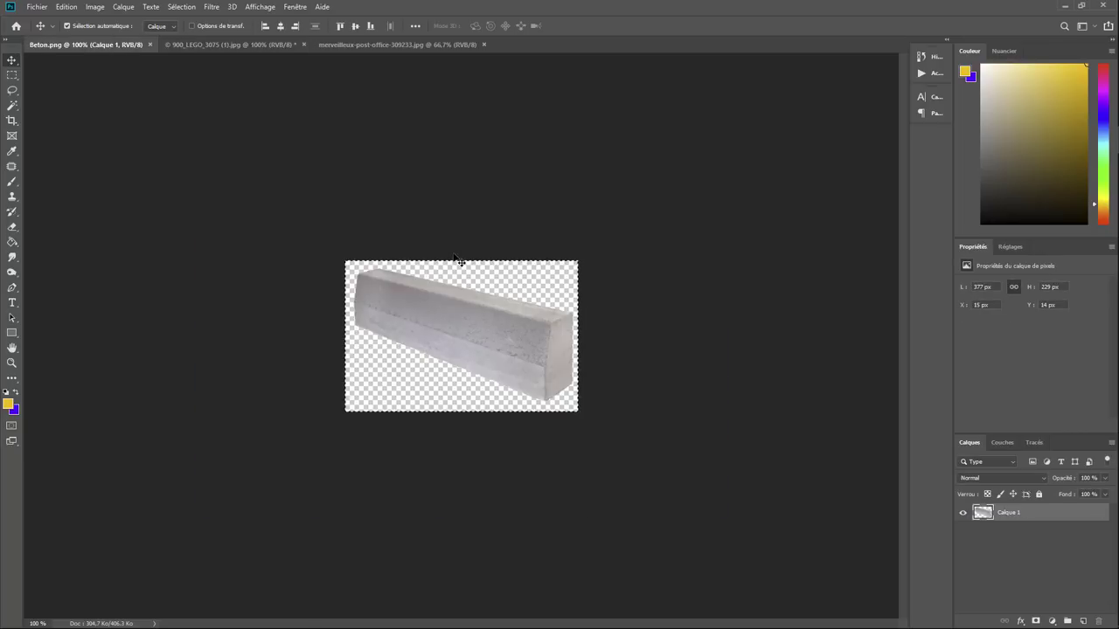
pyautogui.click(376, 48)
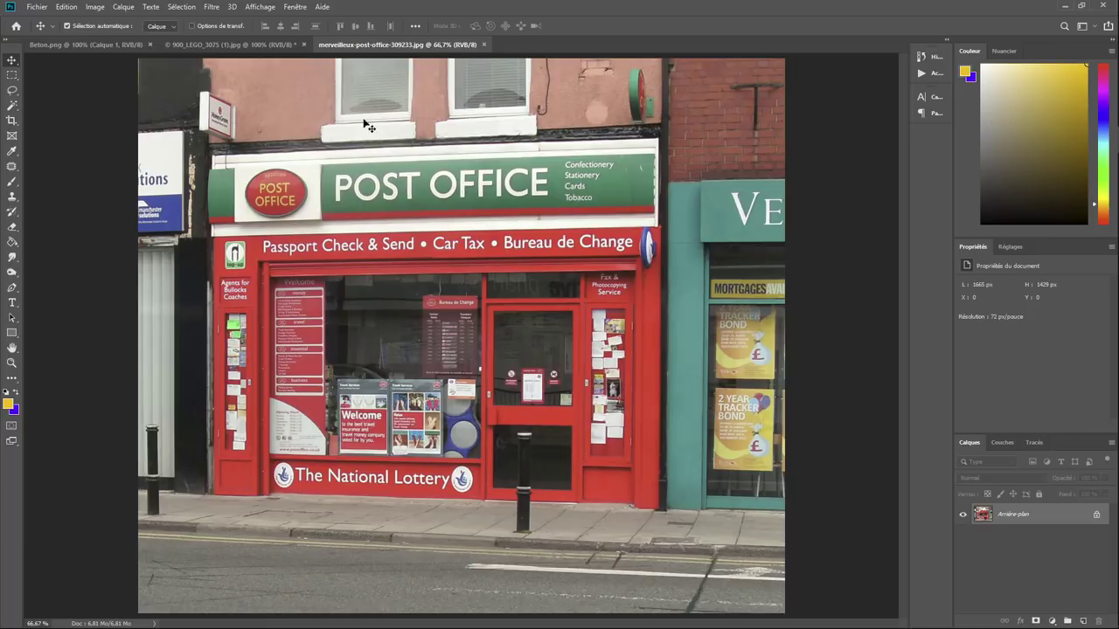
pyautogui.click(249, 46)
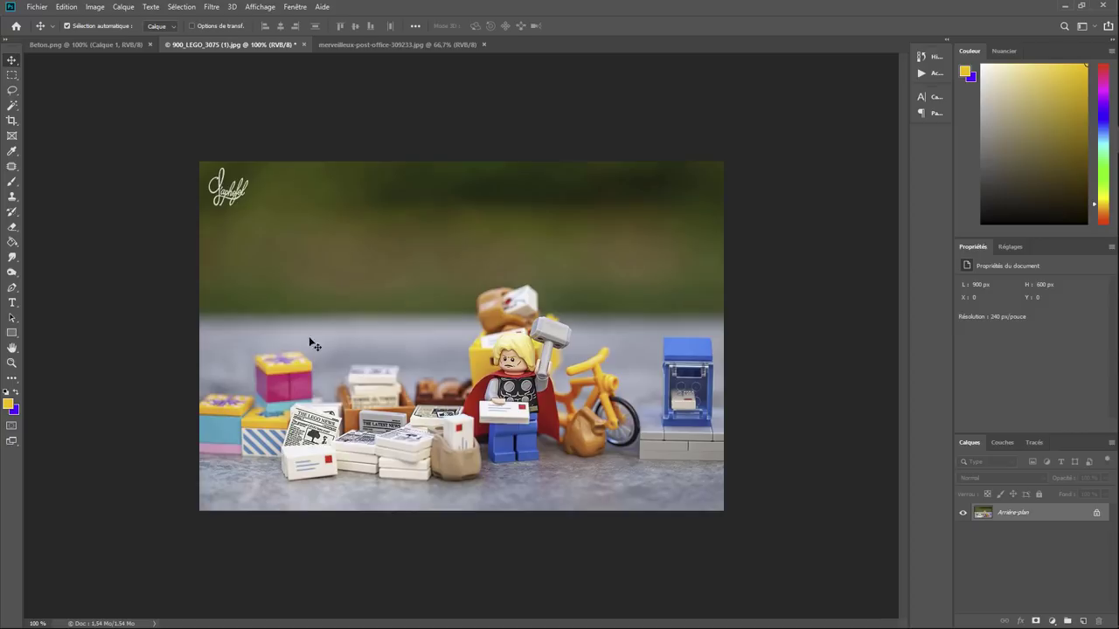
# Select the entire Beton.png concrete block image with Tout sélectionner.
pyautogui.click(389, 44)
pyautogui.click(116, 46)
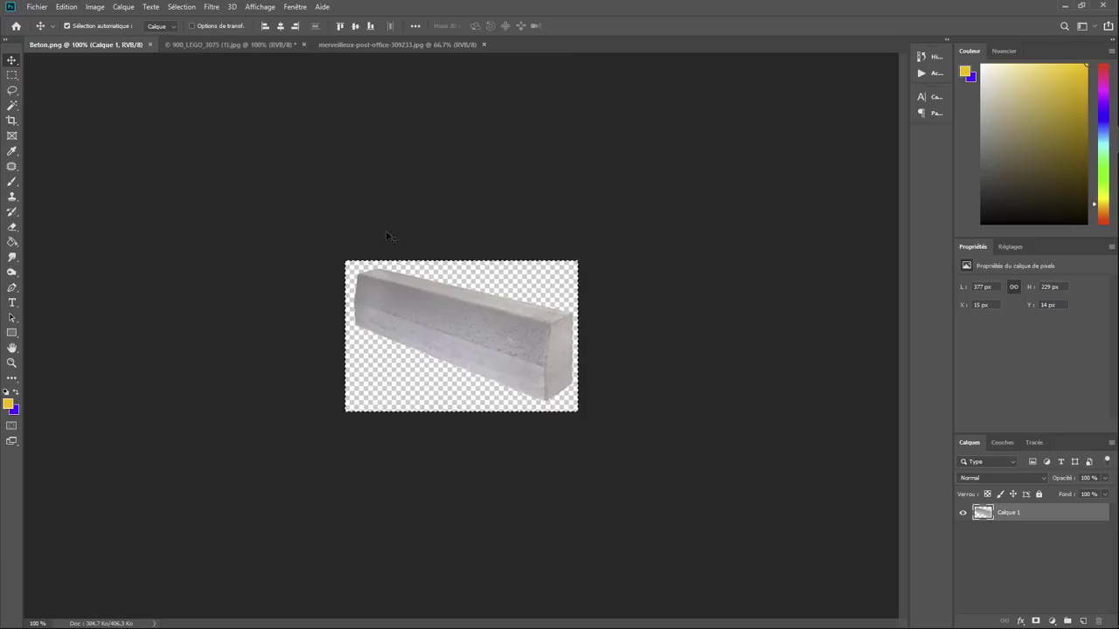
pyautogui.click(191, 9)
pyautogui.click(196, 27)
# Paste the concrete block into the LEGO Thor photo and perspective-tilt it.
pyautogui.click(208, 46)
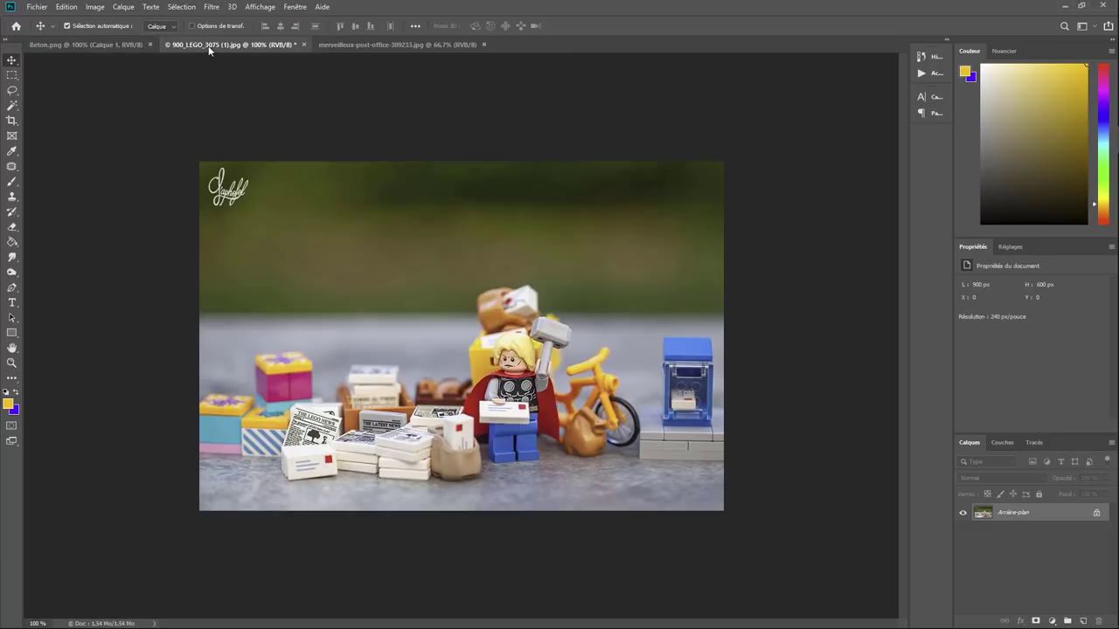
pyautogui.hotkey('ctrl', 'v')
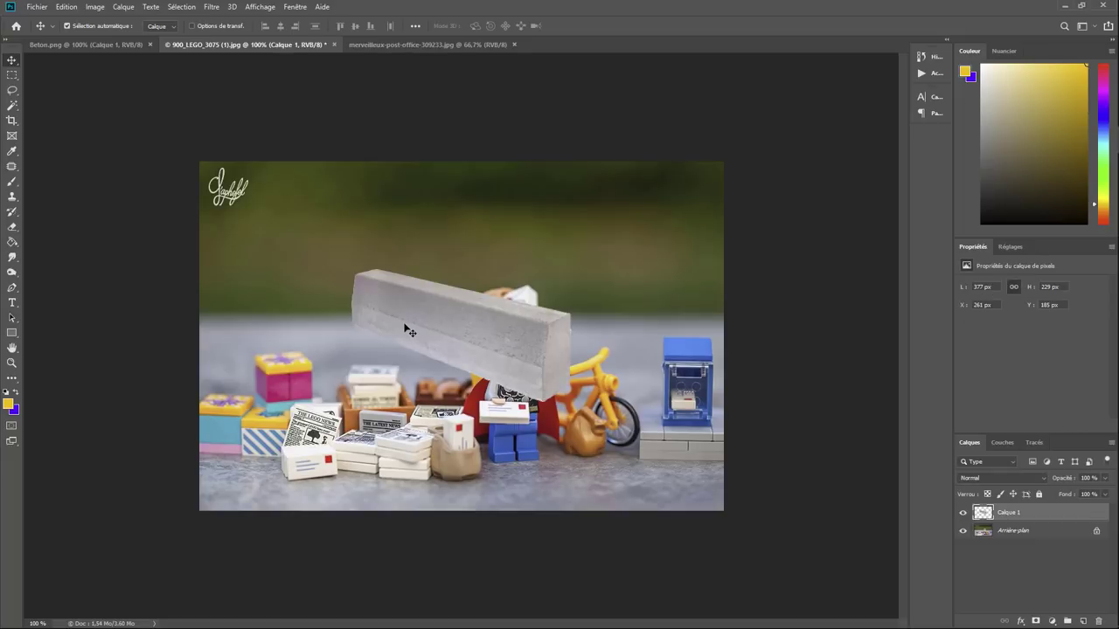
pyautogui.click(67, 7)
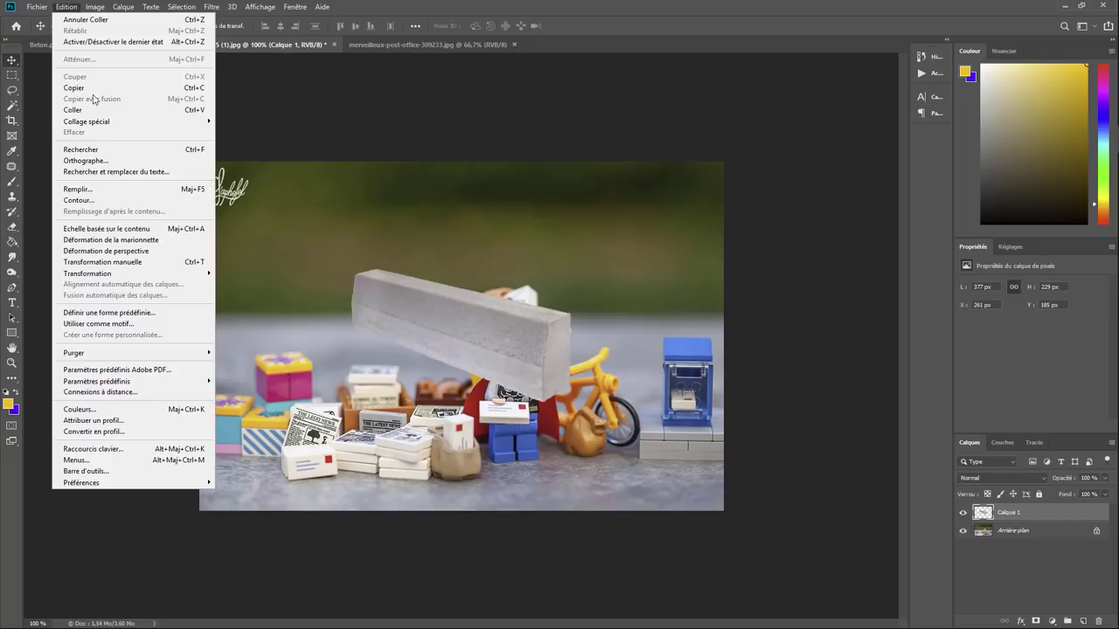
pyautogui.moveTo(87, 274)
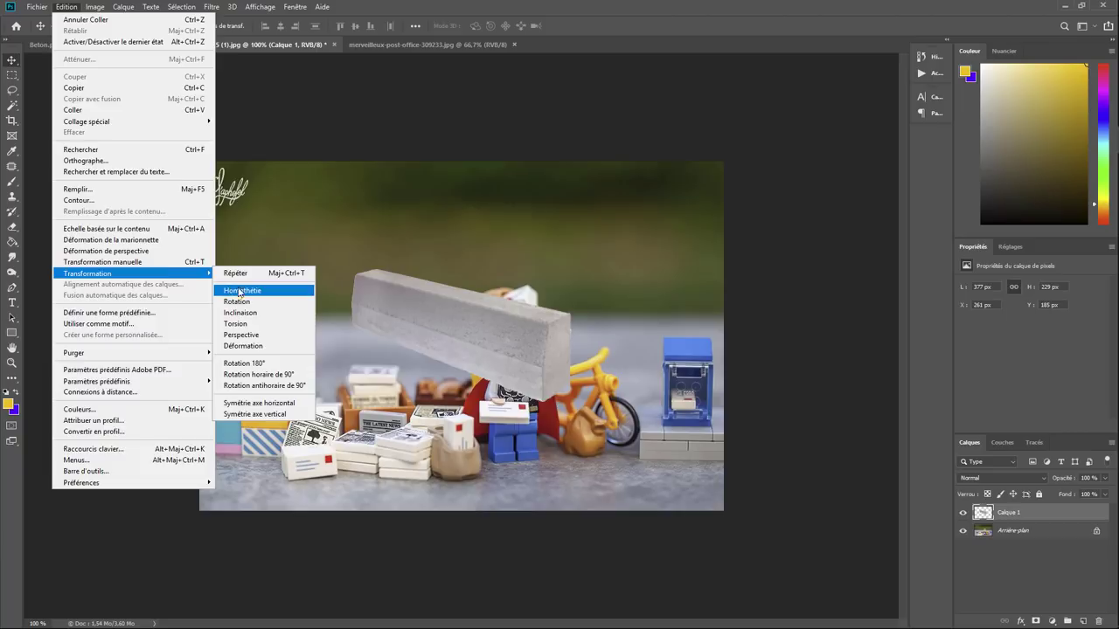
pyautogui.click(256, 335)
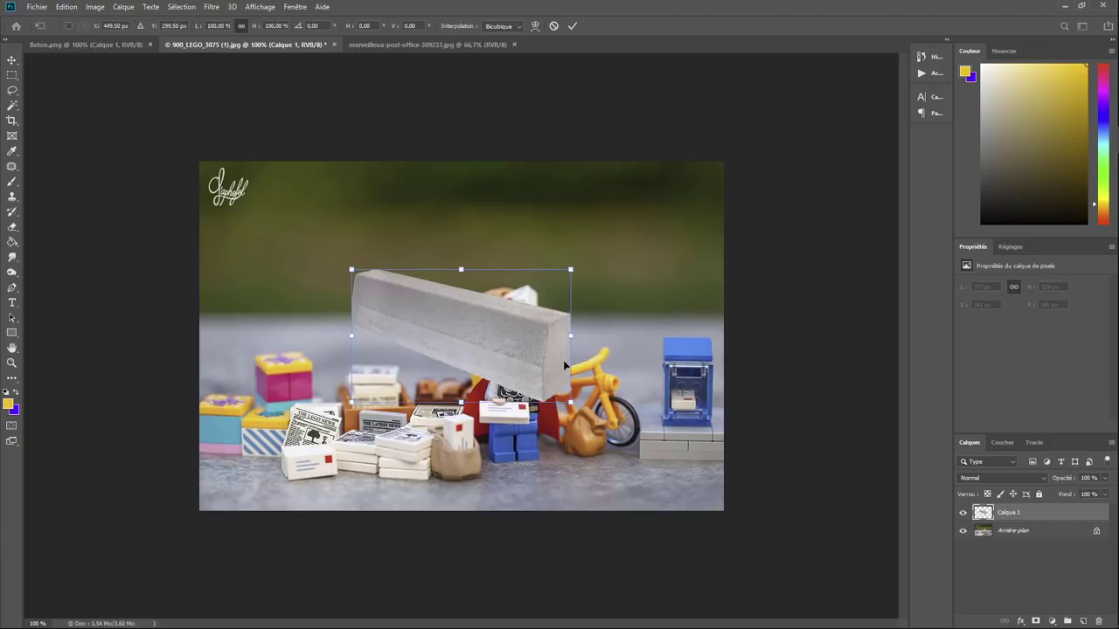
pyautogui.moveTo(570, 404); pyautogui.dragTo(569, 382)
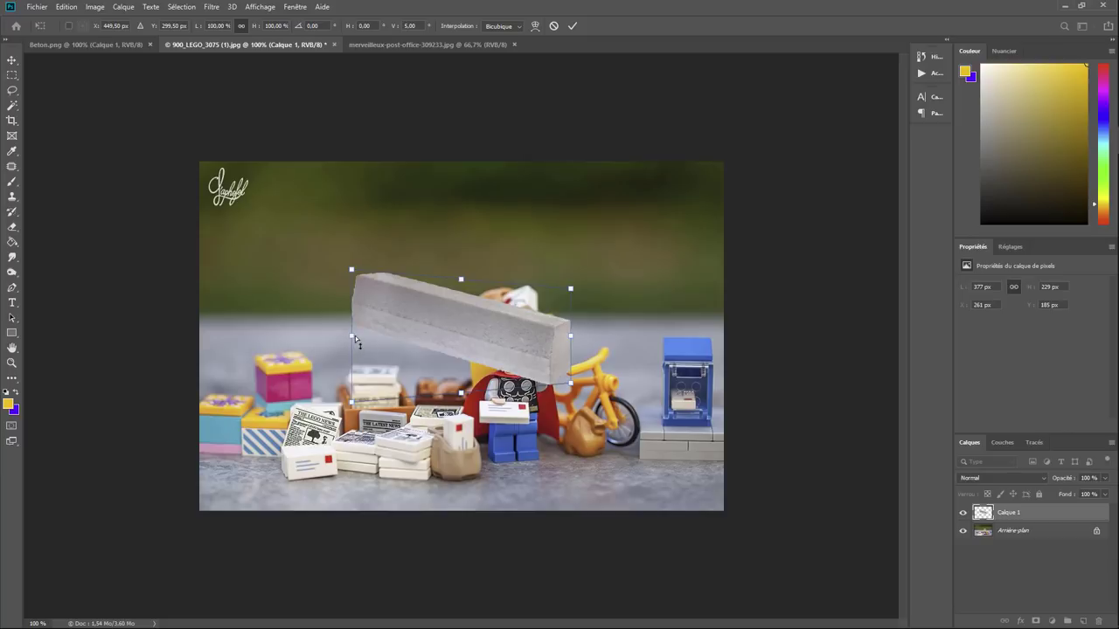
pyautogui.moveTo(353, 335); pyautogui.dragTo(355, 400)
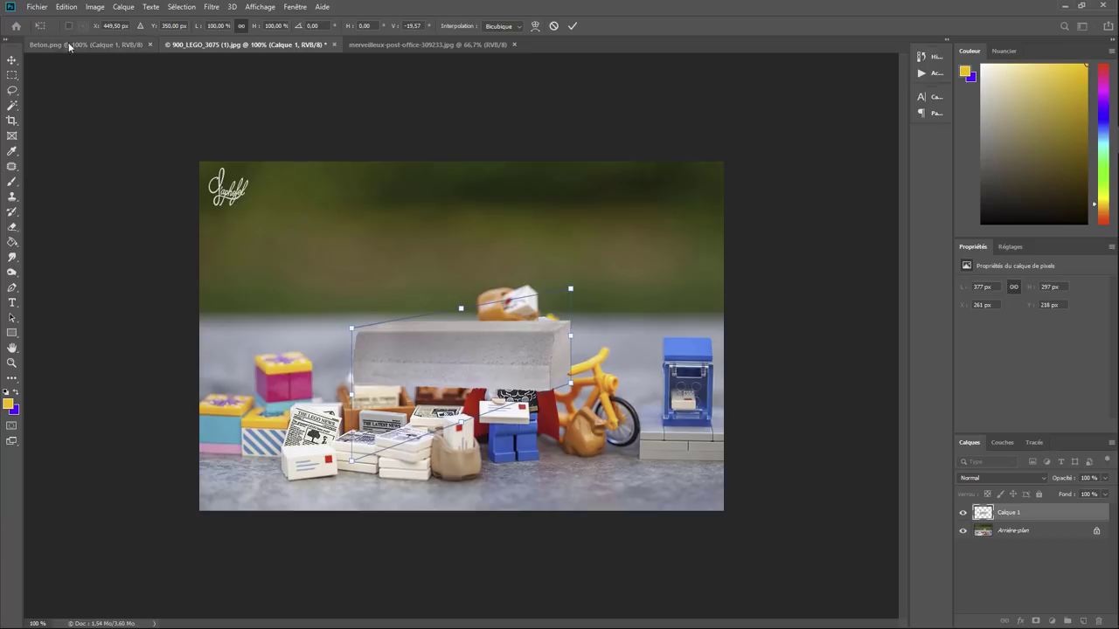
# Narrow the slab, place it at the bottom-right edge and commit the transform.
pyautogui.click(71, 11)
pyautogui.moveTo(96, 273)
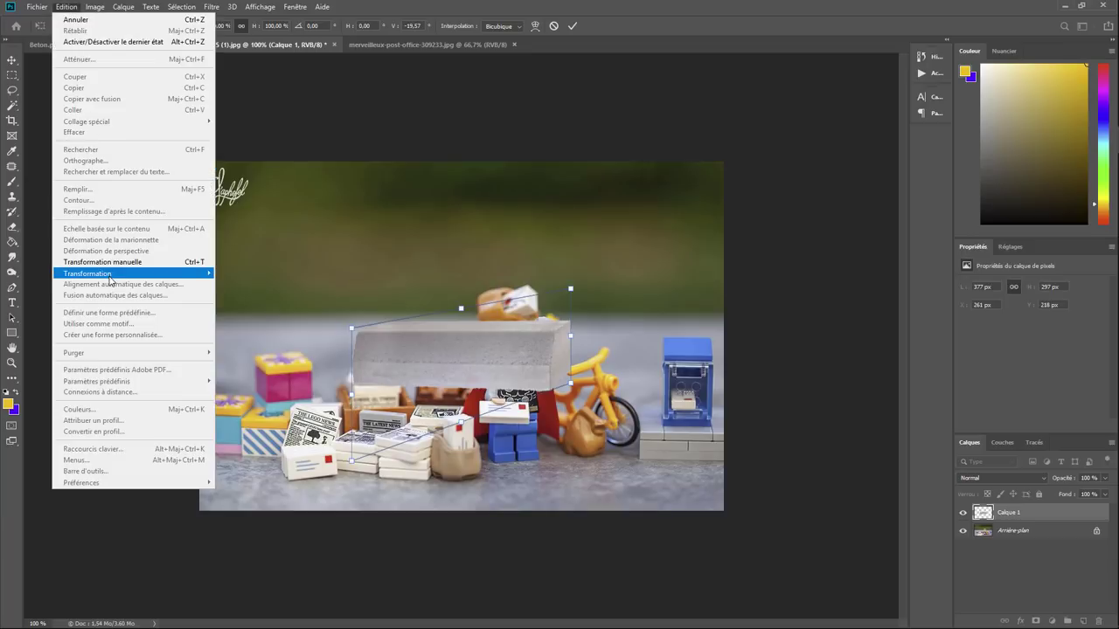
pyautogui.click(244, 290)
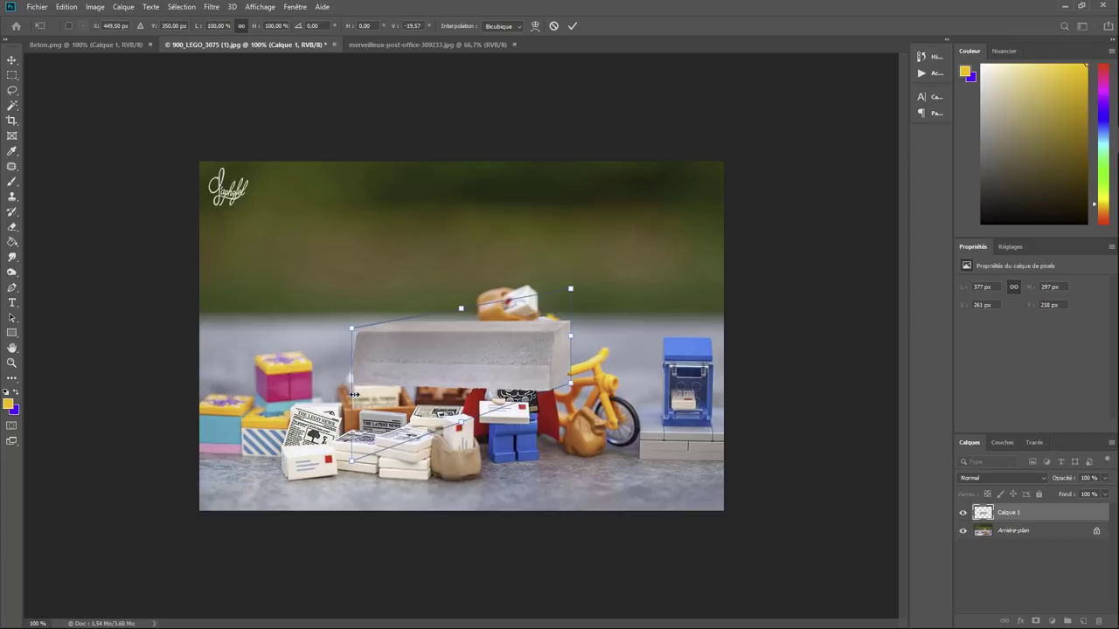
pyautogui.moveTo(354, 394); pyautogui.dragTo(398, 392)
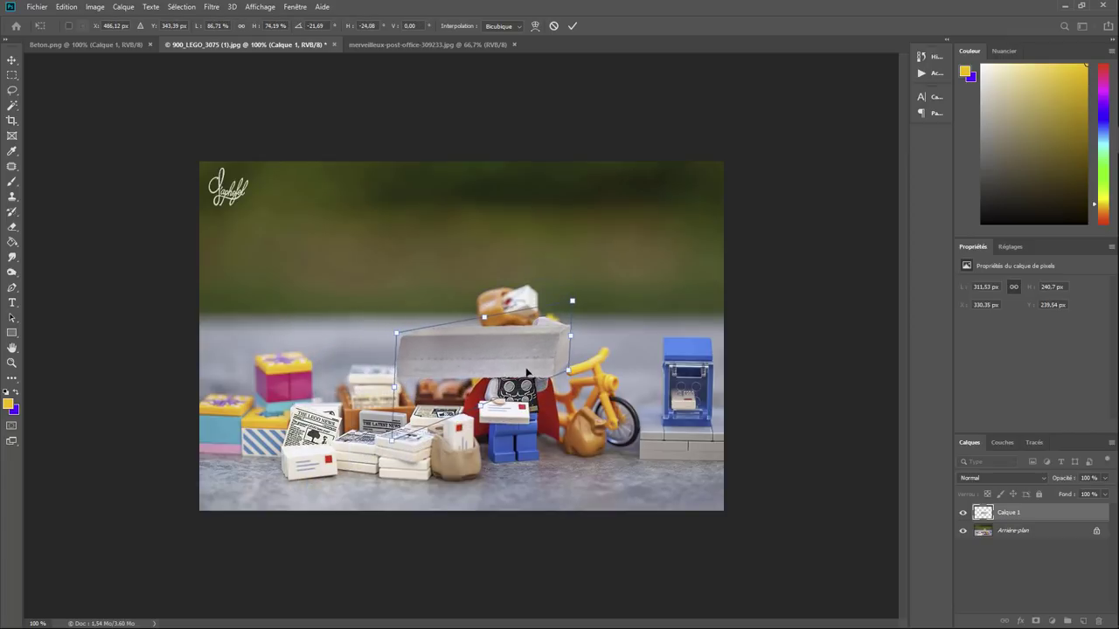
pyautogui.moveTo(501, 358); pyautogui.dragTo(674, 486)
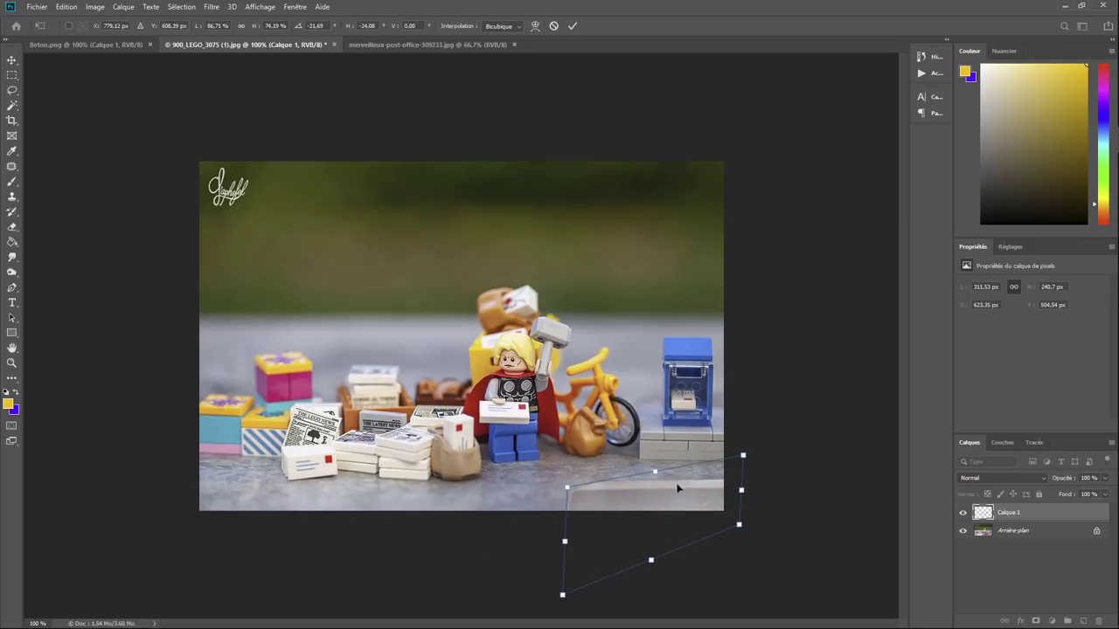
pyautogui.moveTo(669, 500); pyautogui.dragTo(669, 505)
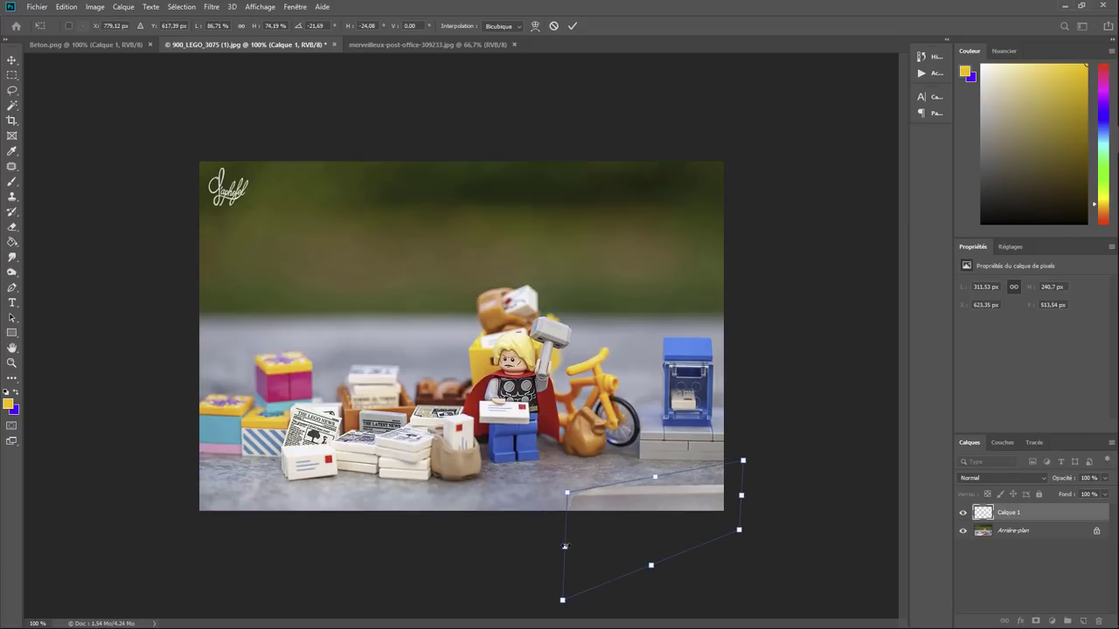
pyautogui.moveTo(564, 546); pyautogui.dragTo(503, 547)
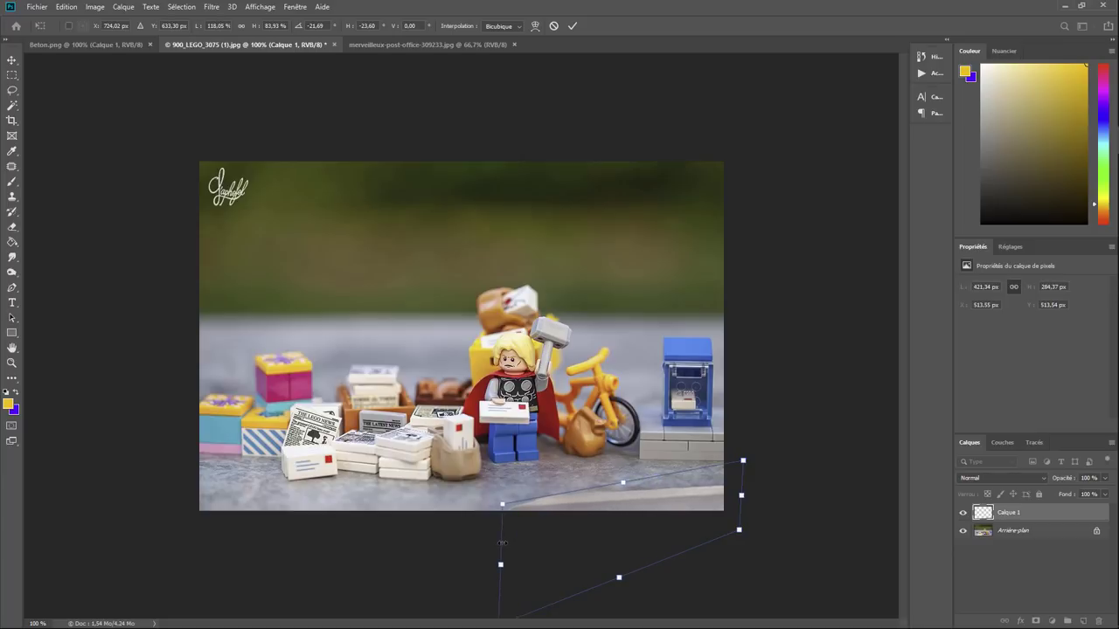
pyautogui.hotkey('ctrl', 'z')
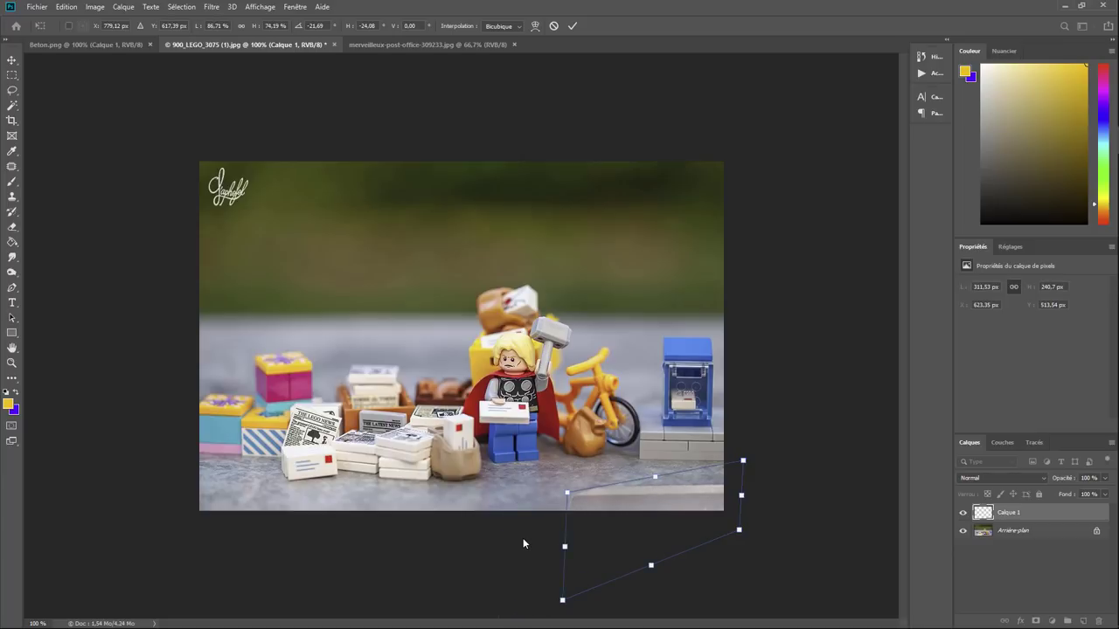
pyautogui.press('Return')
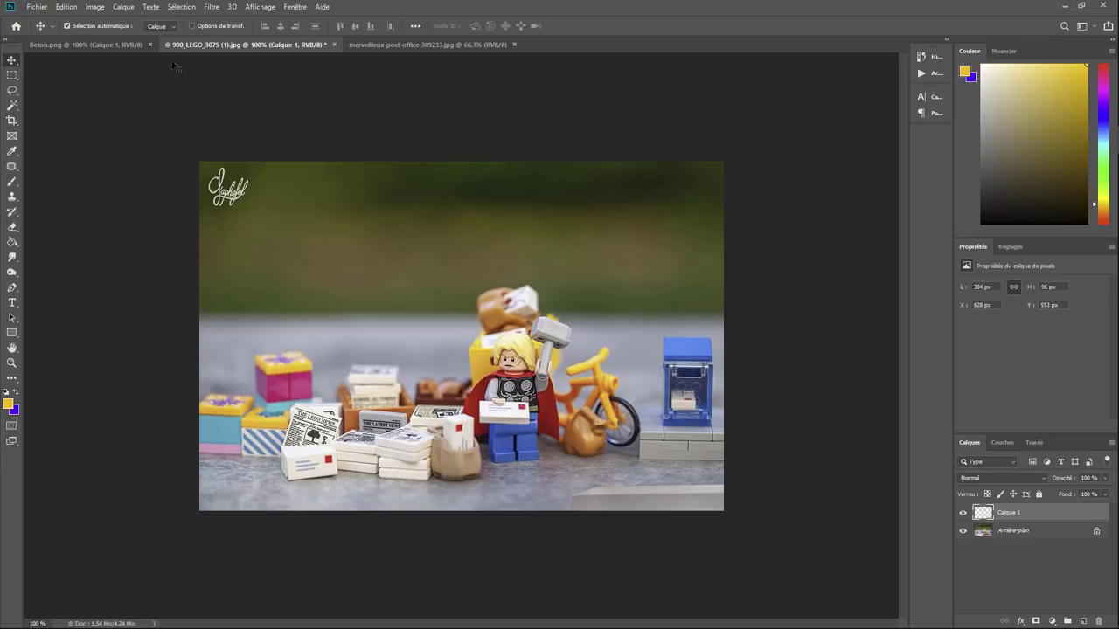
# Scale the slab to about 398 px wide, skew its right side, and position it over Thor.
pyautogui.click(59, 8)
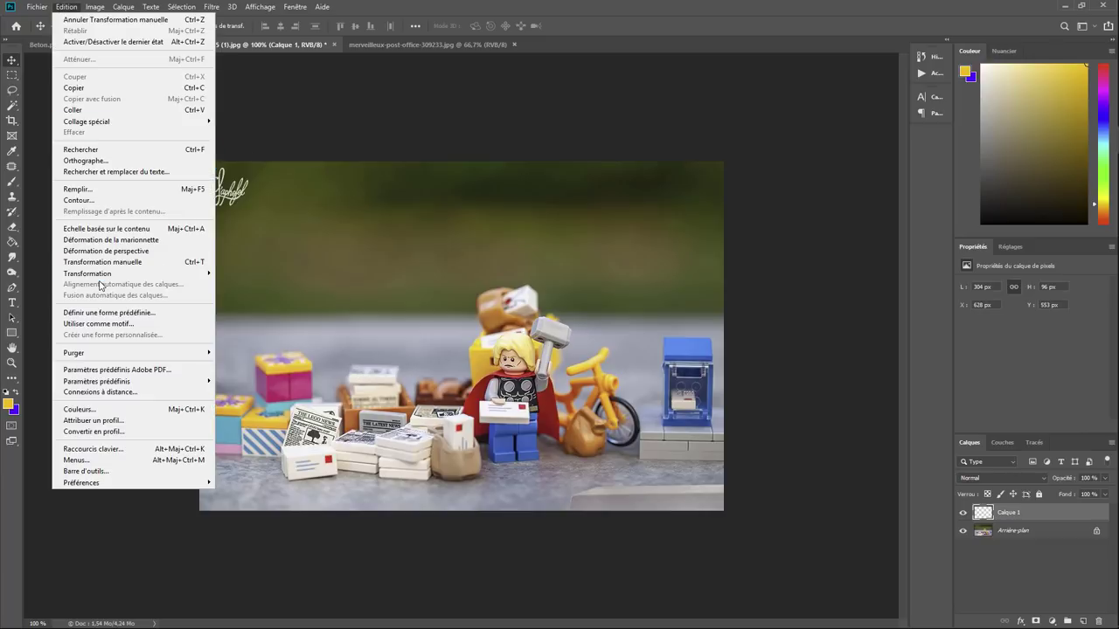
pyautogui.moveTo(131, 273)
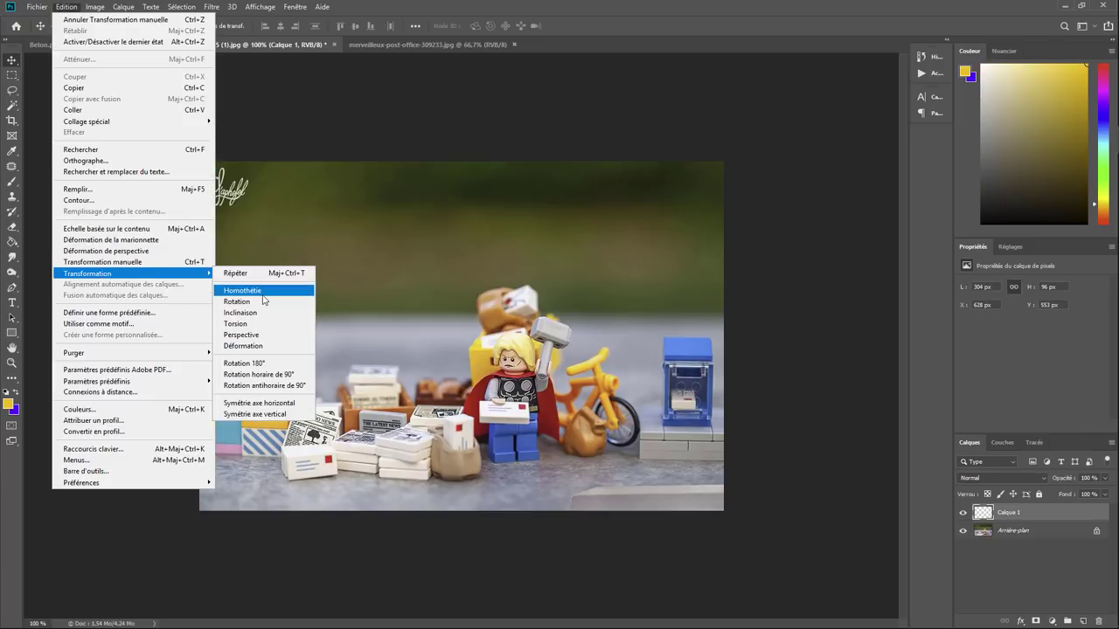
pyautogui.click(262, 291)
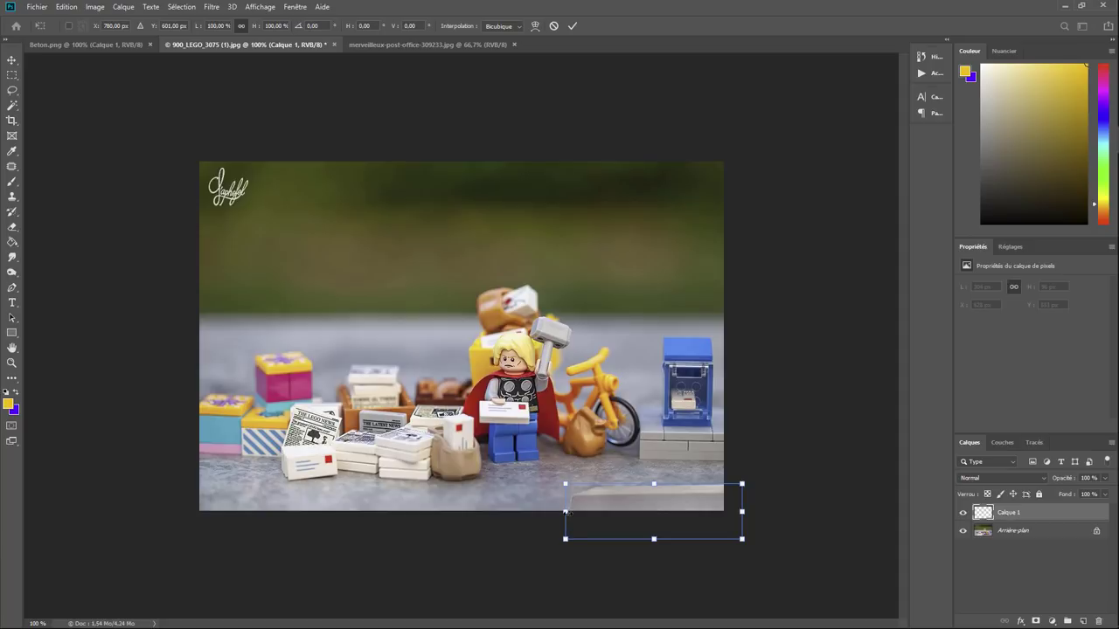
pyautogui.moveTo(566, 511); pyautogui.dragTo(513, 514)
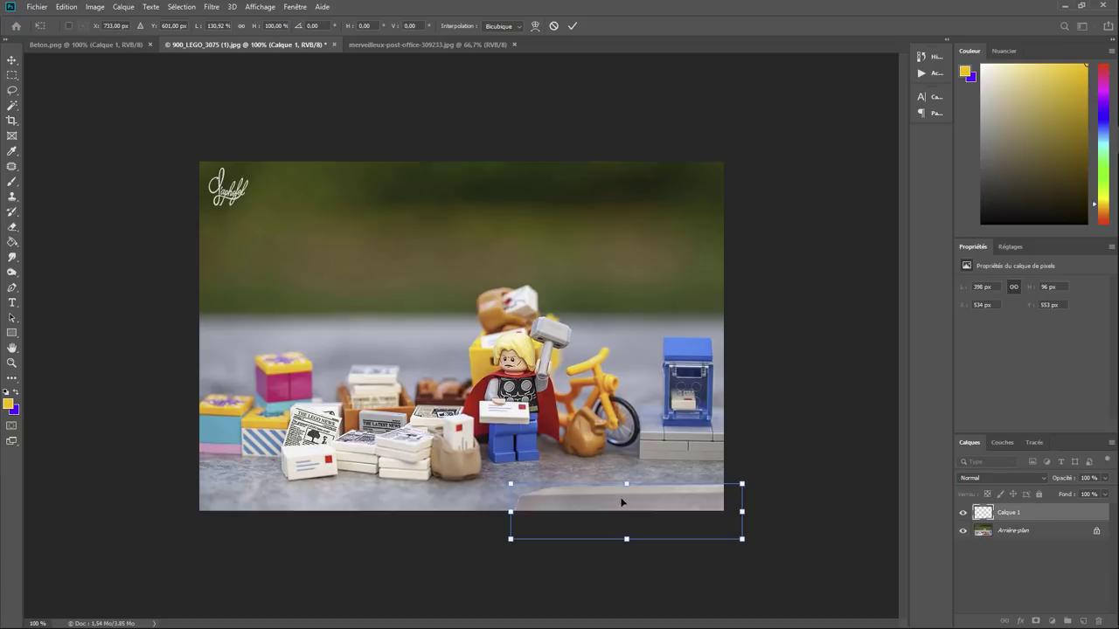
pyautogui.click(67, 7)
pyautogui.moveTo(87, 274)
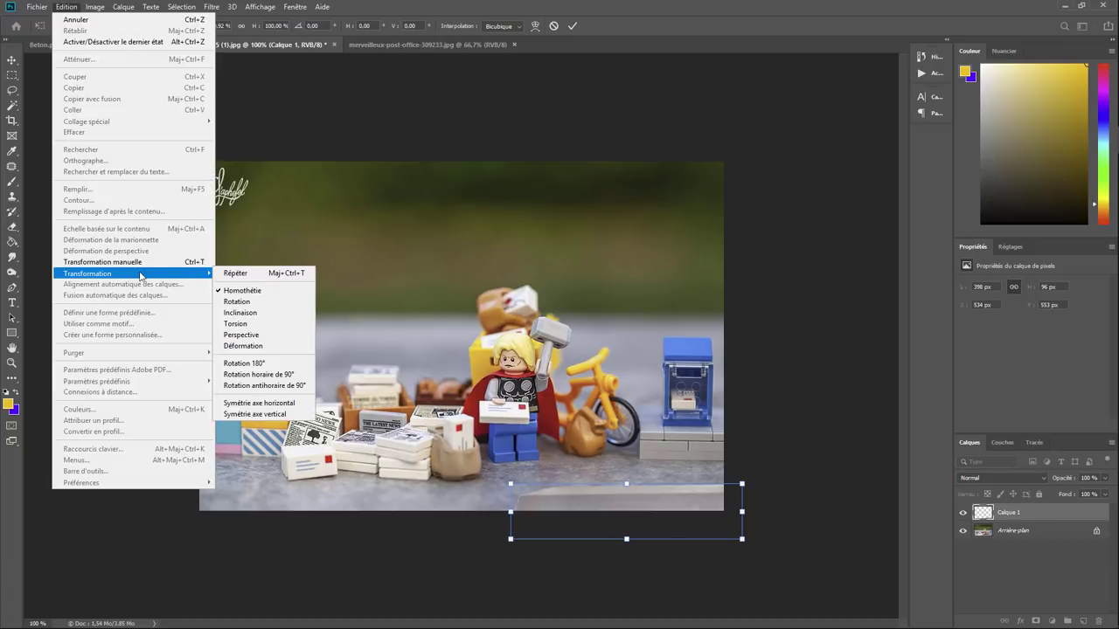
pyautogui.click(287, 335)
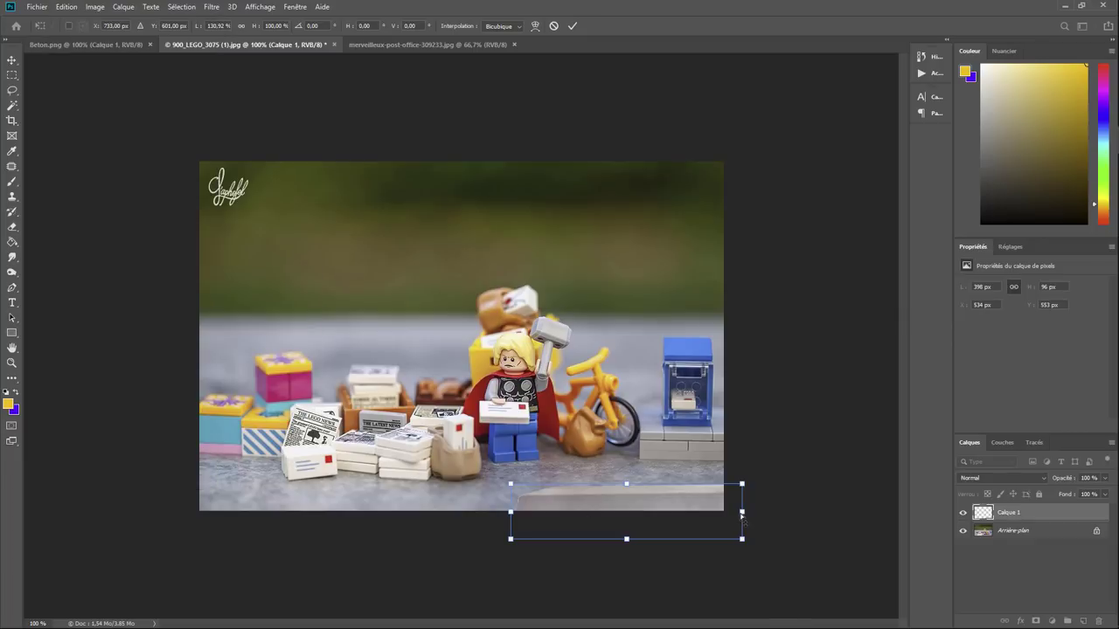
pyautogui.moveTo(741, 516); pyautogui.dragTo(743, 519)
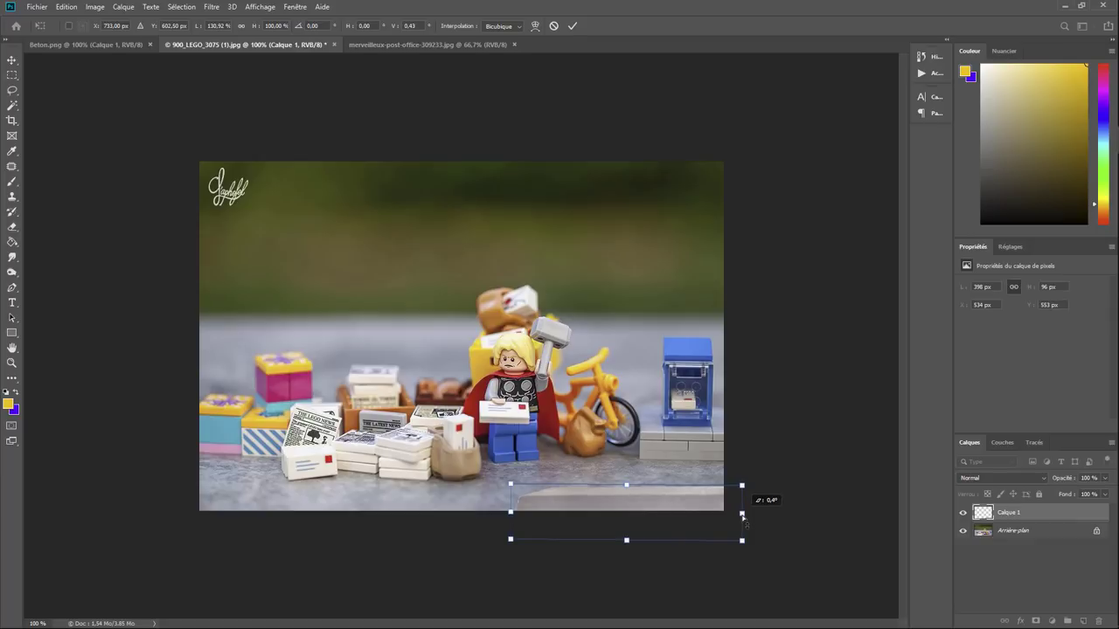
pyautogui.moveTo(742, 518)
pyautogui.mouseDown()
pyautogui.moveTo(485, 396)
pyautogui.moveTo(447, 366)
pyautogui.mouseUp()
pyautogui.press('Return')
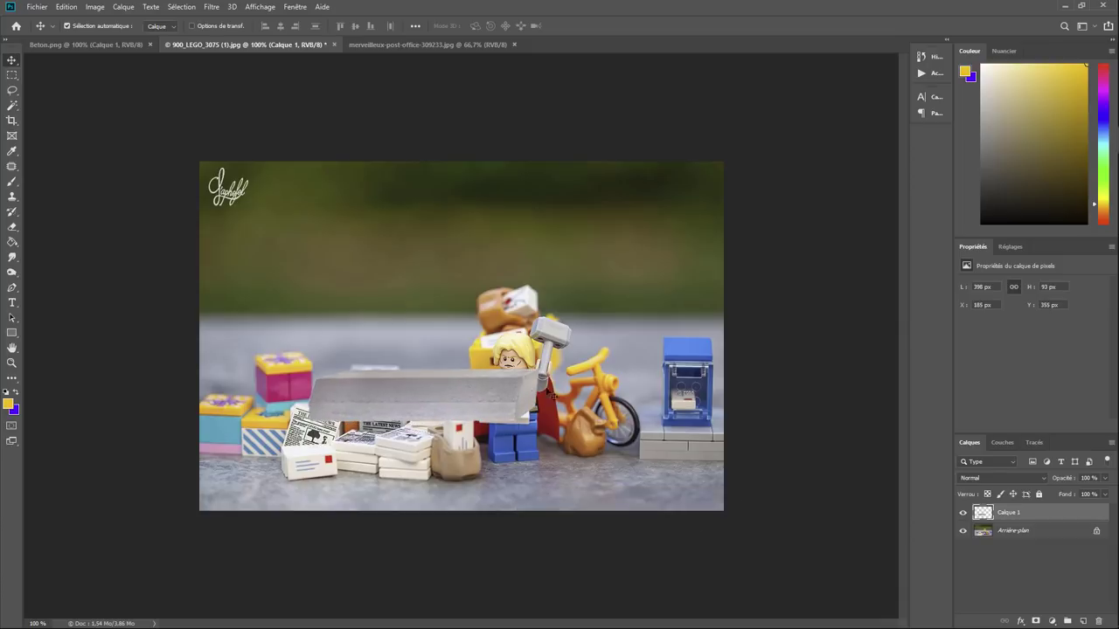
# Add a layer mask to Calque 1 and paint out Thor's arm and chest with a 74%-hardness brush.
pyautogui.hotkey('ctrl', '+')
pyautogui.hotkey('ctrl', '+')
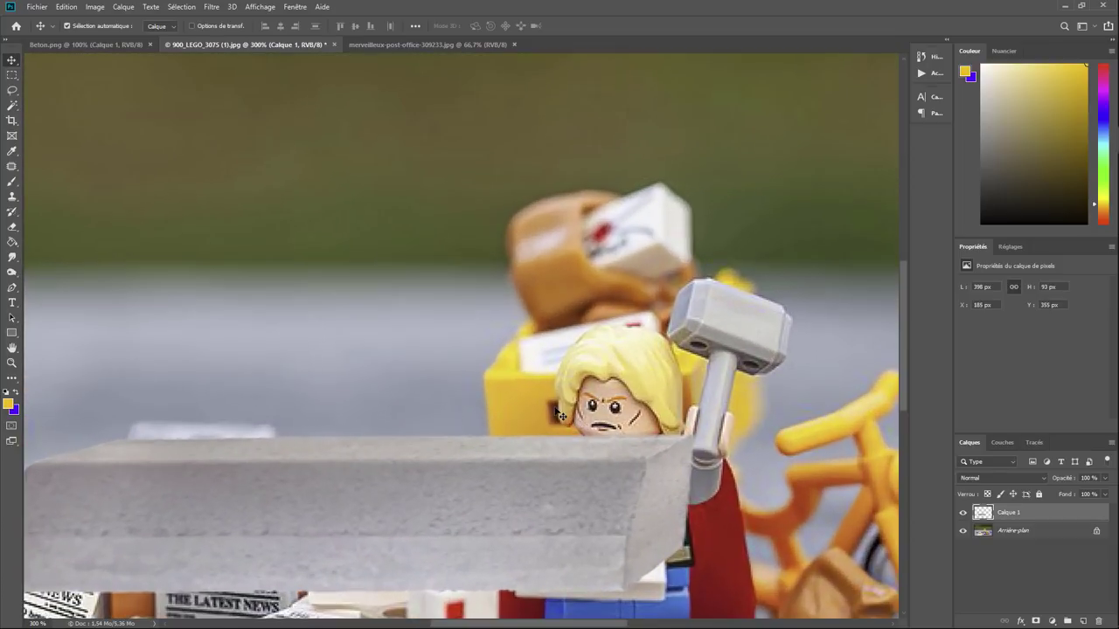
pyautogui.moveTo(602, 476); pyautogui.dragTo(459, 374)
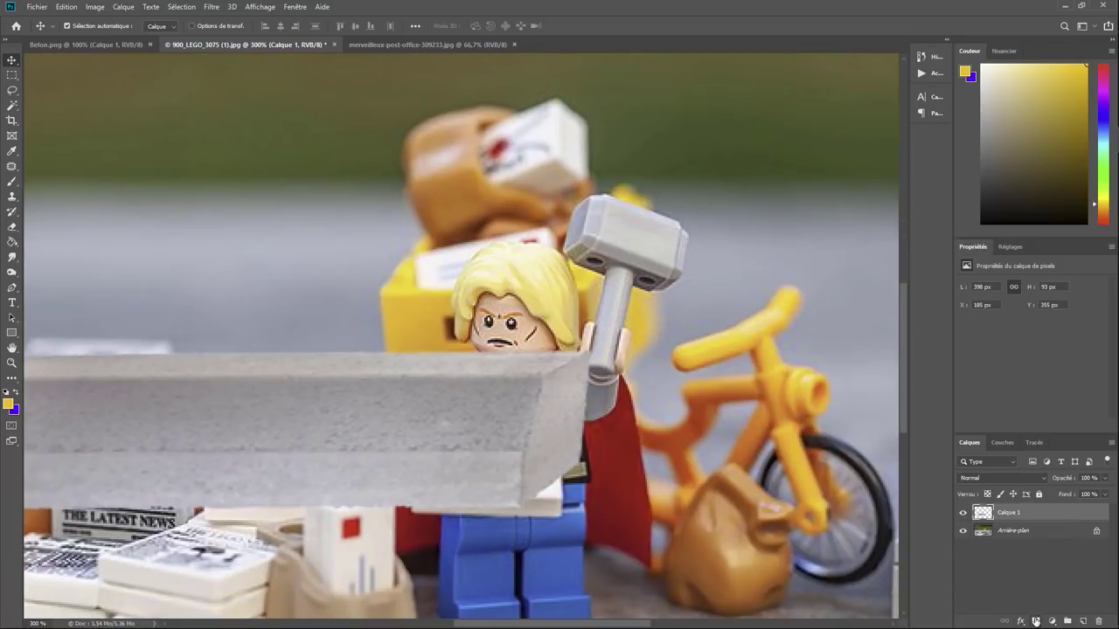
pyautogui.click(1035, 620)
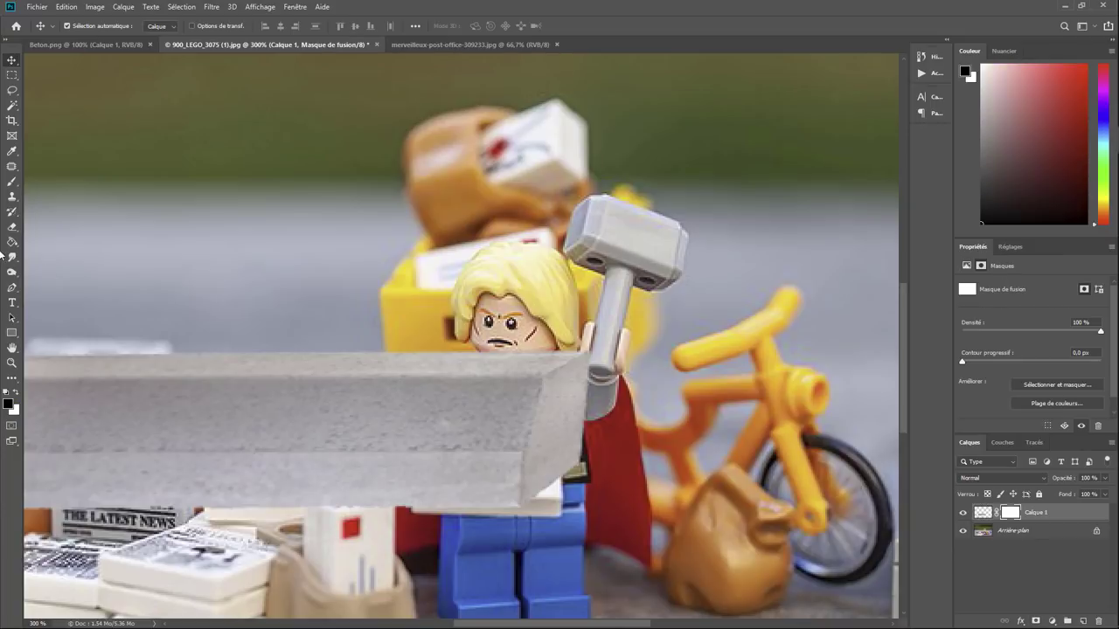
pyautogui.click(12, 181)
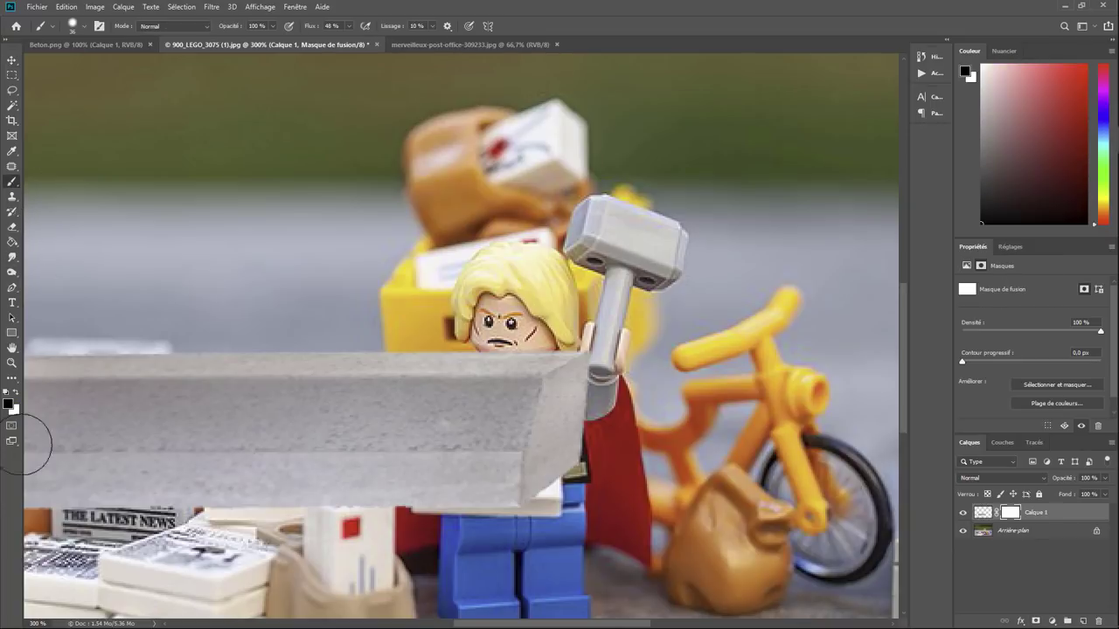
pyautogui.click(72, 26)
pyautogui.moveTo(109, 91); pyautogui.dragTo(124, 90)
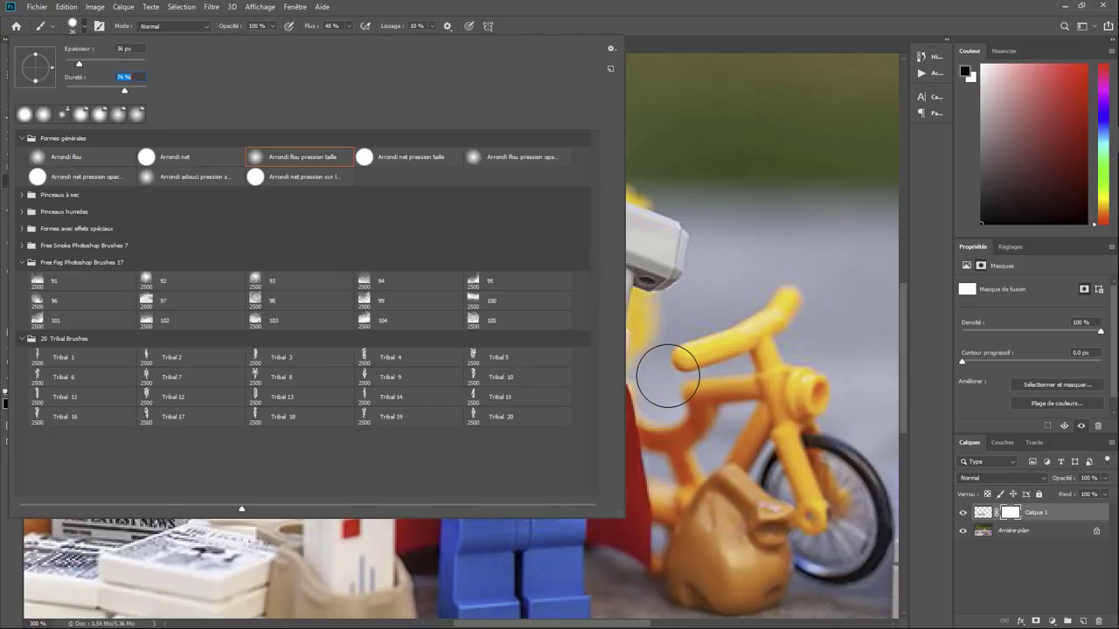
pyautogui.click(661, 374)
pyautogui.moveTo(602, 393); pyautogui.dragTo(562, 481)
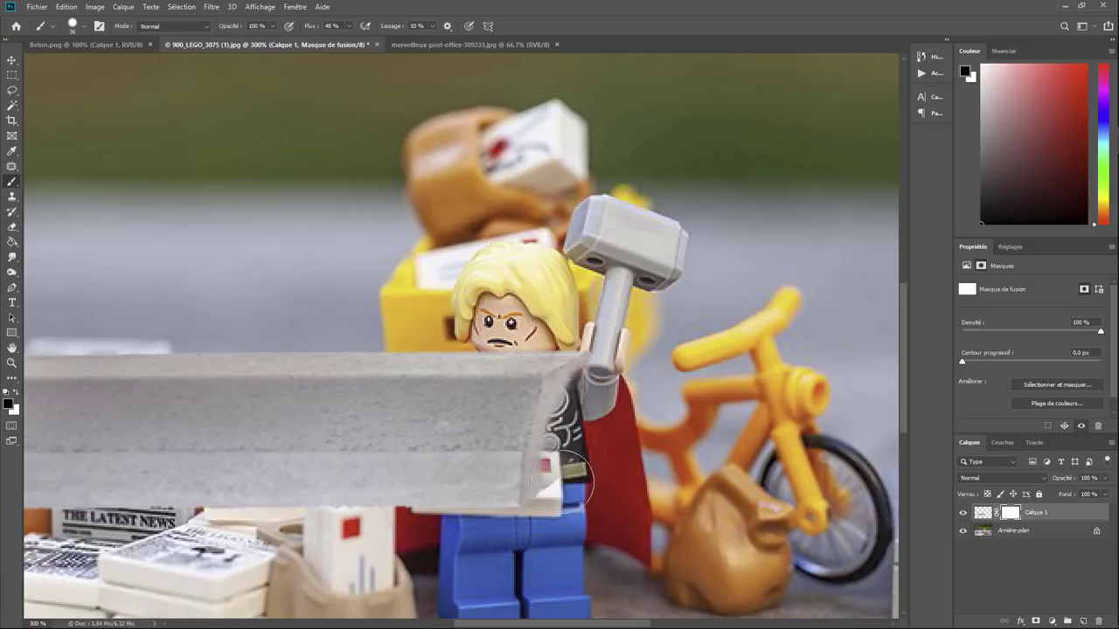
pyautogui.moveTo(565, 463)
pyautogui.mouseDown()
pyautogui.moveTo(568, 415)
pyautogui.moveTo(593, 389)
pyautogui.moveTo(581, 384)
pyautogui.moveTo(578, 467)
pyautogui.moveTo(567, 489)
pyautogui.moveTo(594, 461)
pyautogui.moveTo(633, 451)
pyautogui.mouseUp()
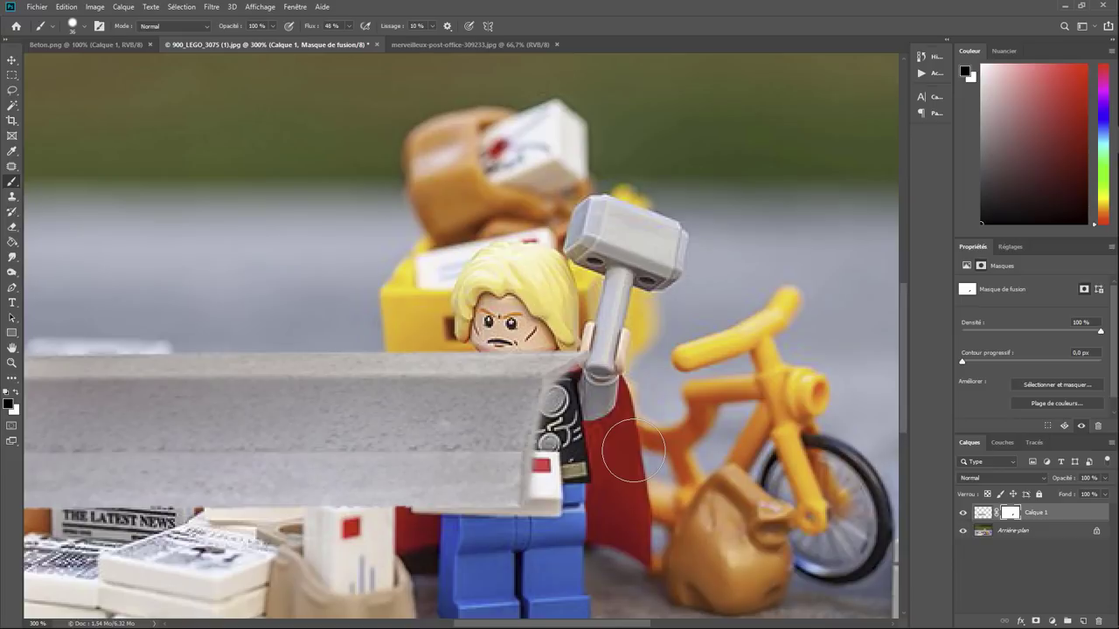
pyautogui.hotkey('ctrl', '-')
pyautogui.hotkey('ctrl', '-')
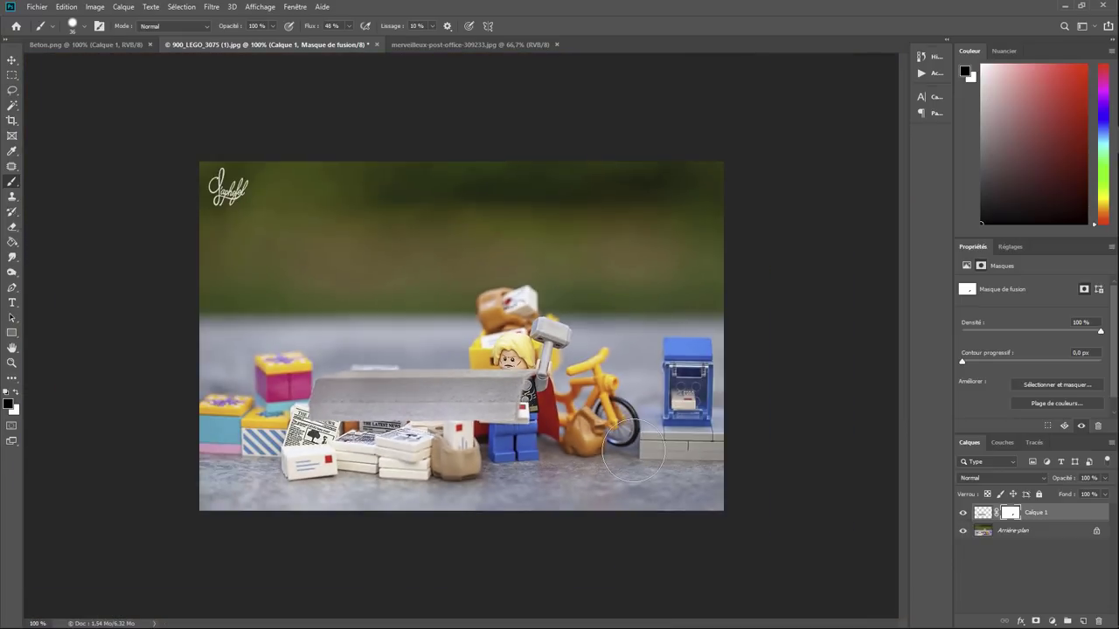
# Move the Calque 1 slab down to the photo's bottom edge.
pyautogui.click(12, 61)
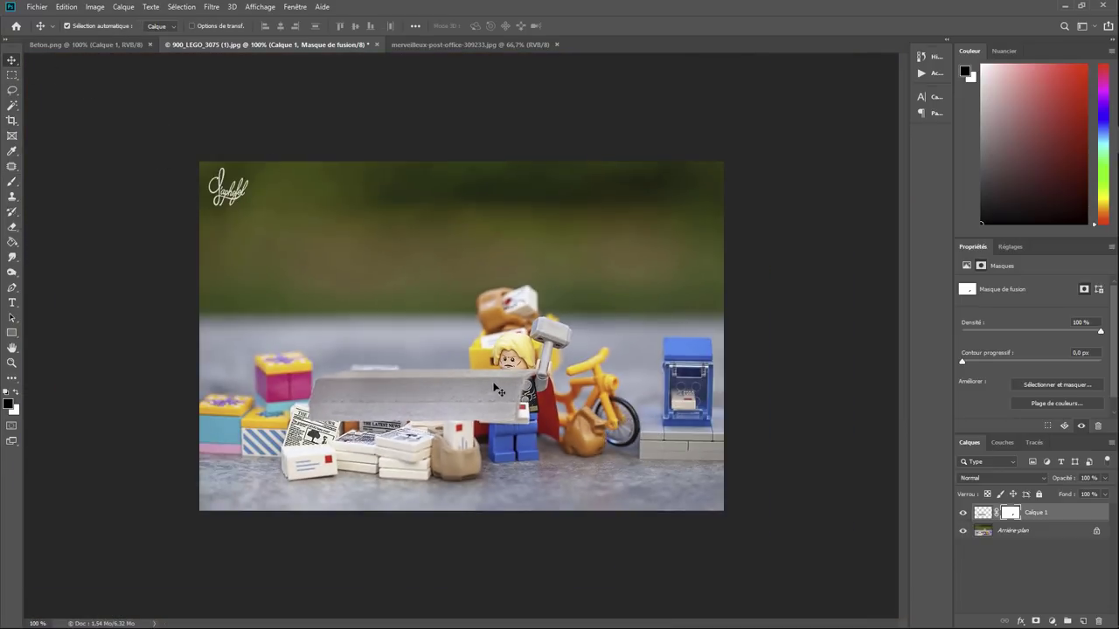
pyautogui.moveTo(498, 390); pyautogui.dragTo(683, 506)
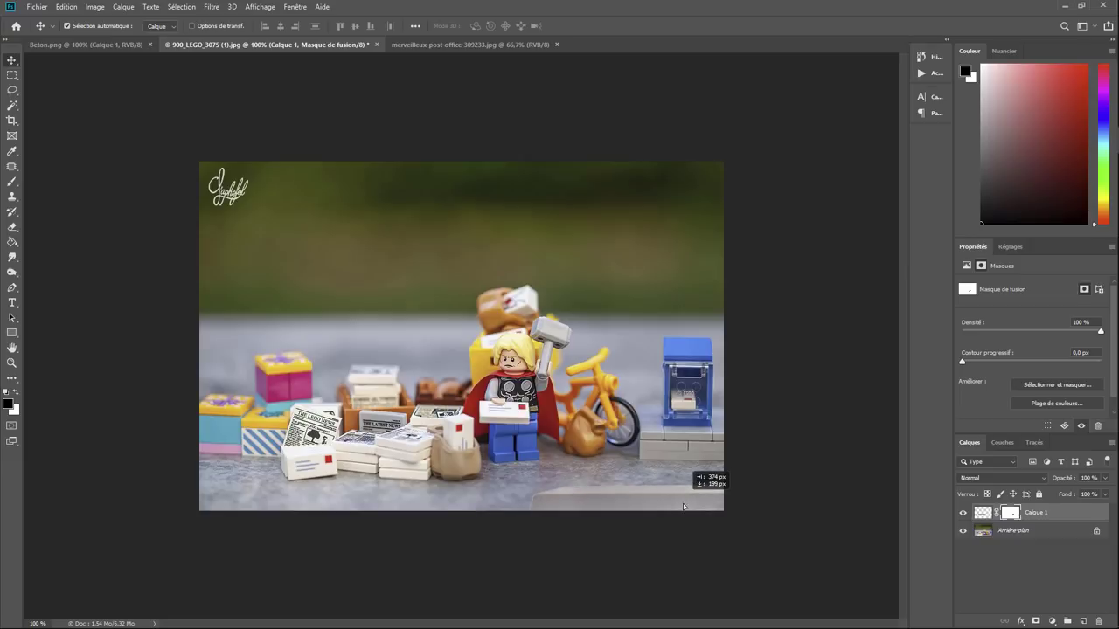
pyautogui.moveTo(683, 506); pyautogui.dragTo(685, 504)
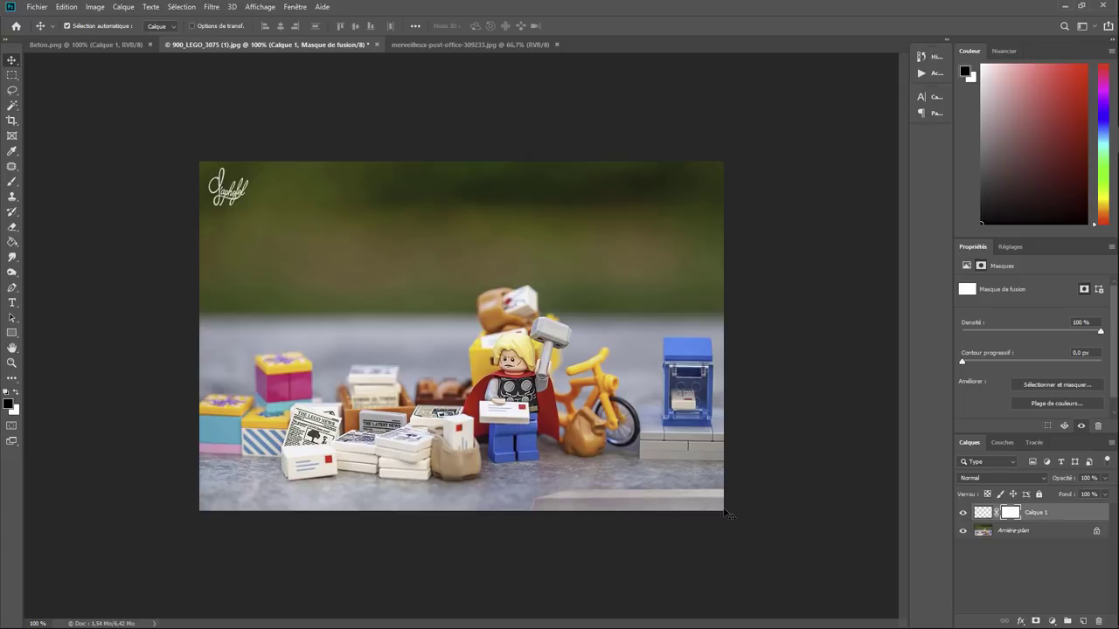
# Duplicate the slab as Calque 1 copie and slide the copy left along the bottom.
pyautogui.rightClick(1029, 513)
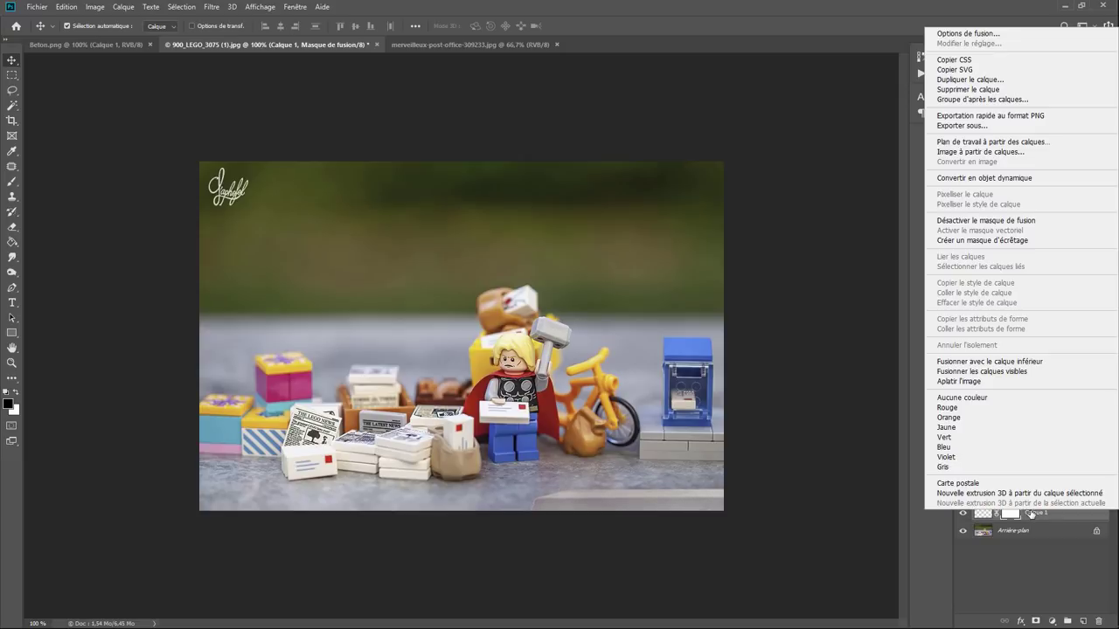
pyautogui.click(986, 79)
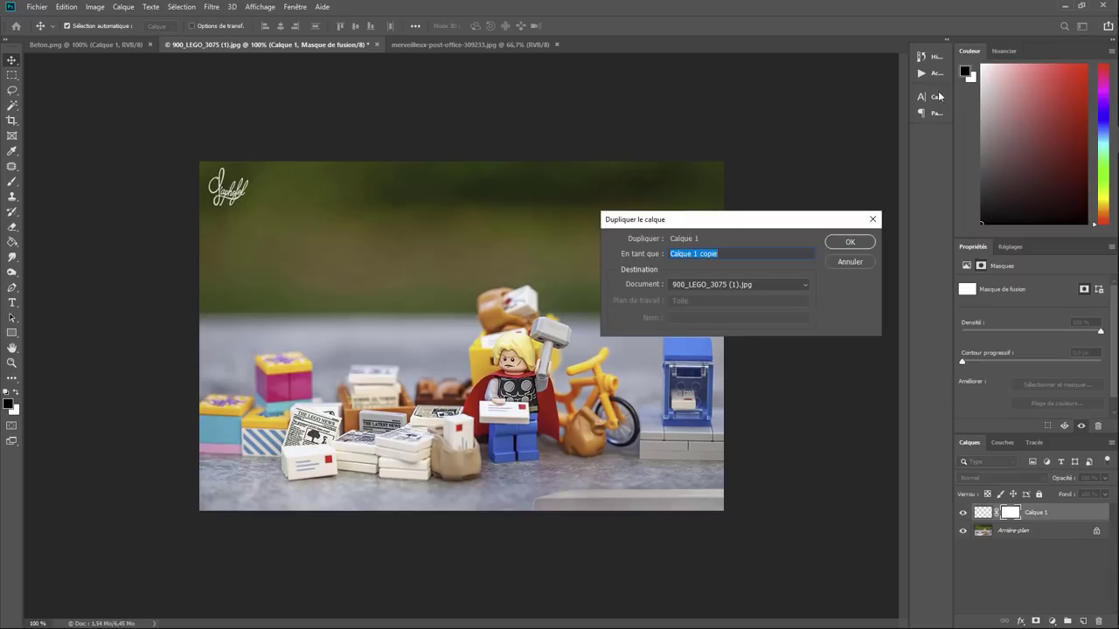
pyautogui.click(863, 242)
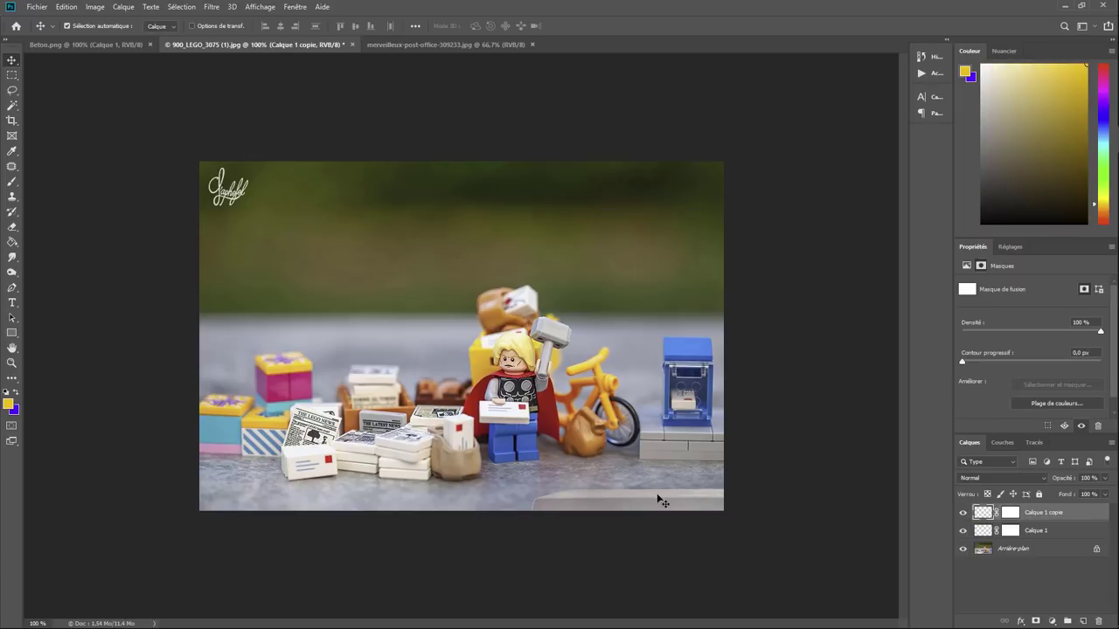
pyautogui.moveTo(667, 505); pyautogui.dragTo(484, 506)
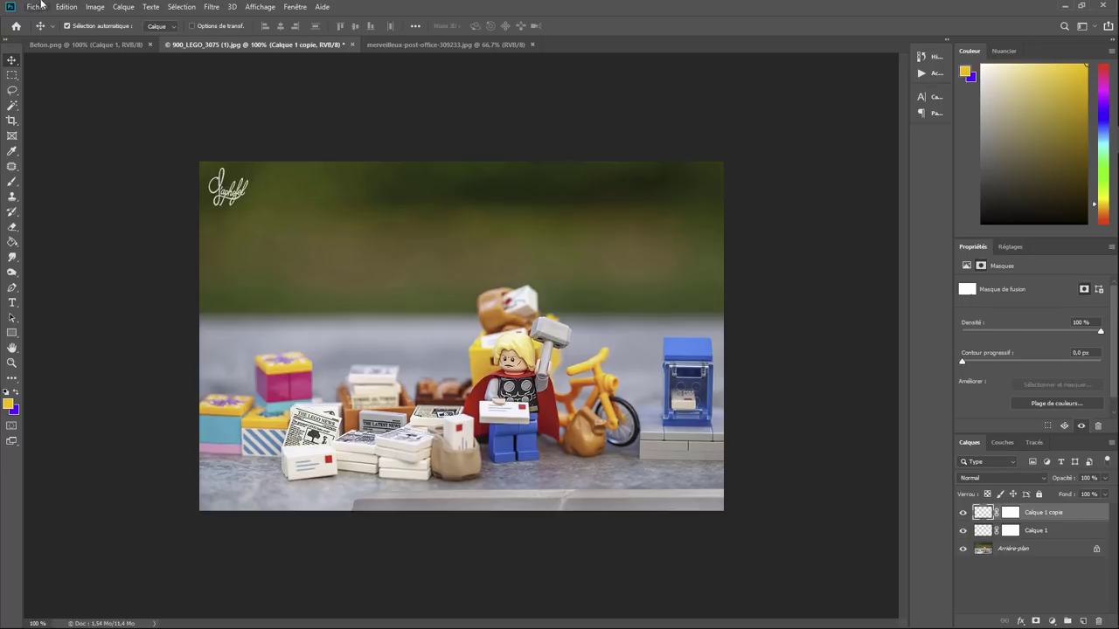
# Rotate Calque 1 copie about 0.58° with Transformation manuelle and commit.
pyautogui.click(66, 7)
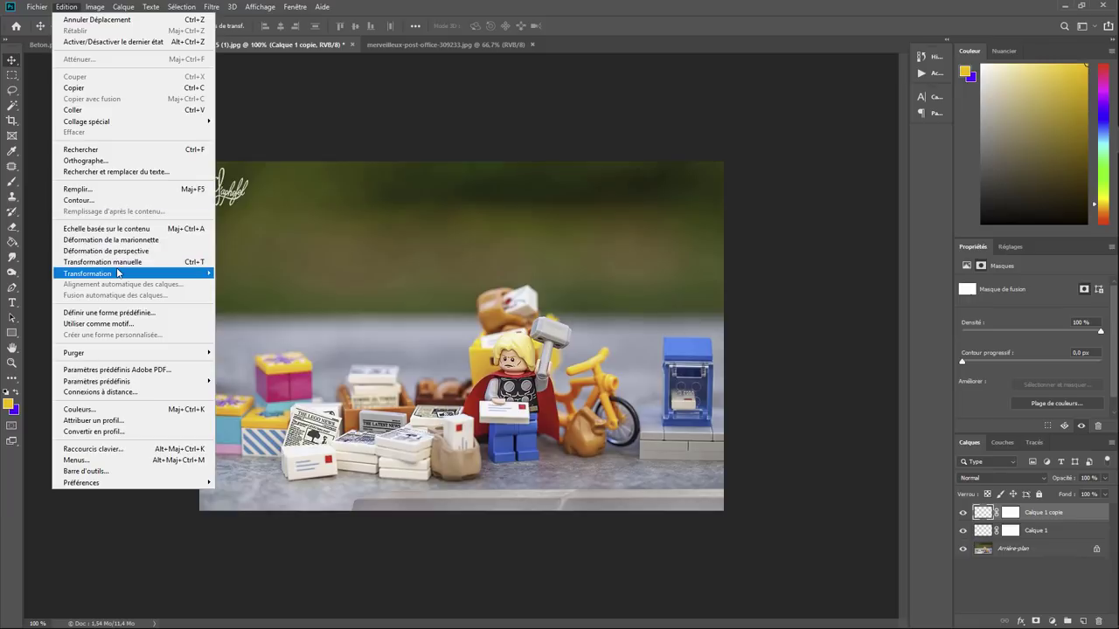
pyautogui.click(253, 301)
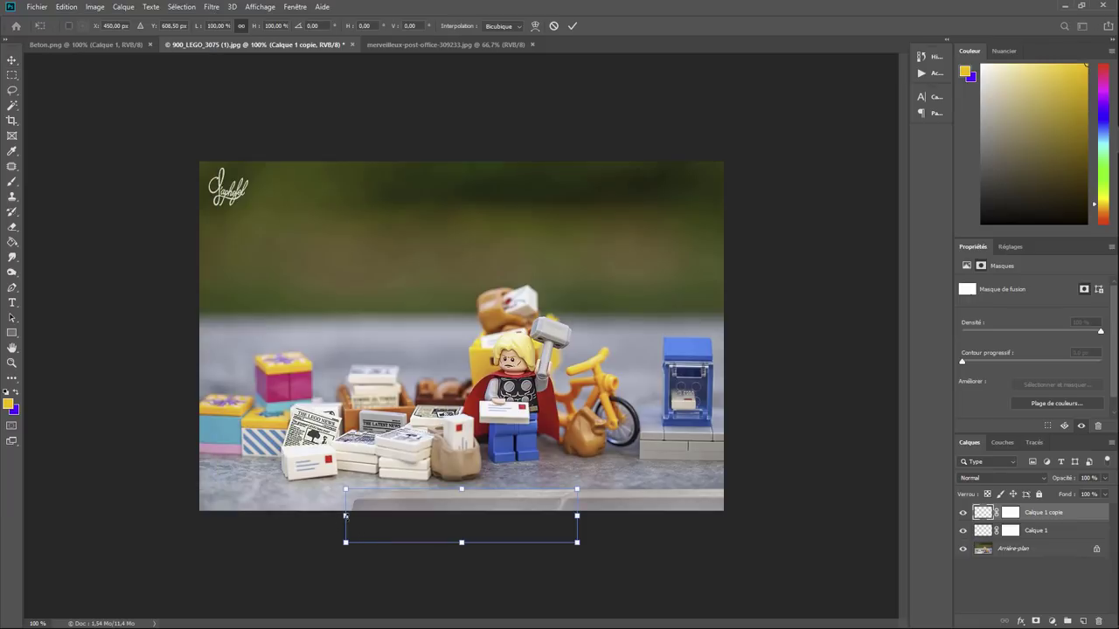
pyautogui.moveTo(346, 515); pyautogui.dragTo(346, 514)
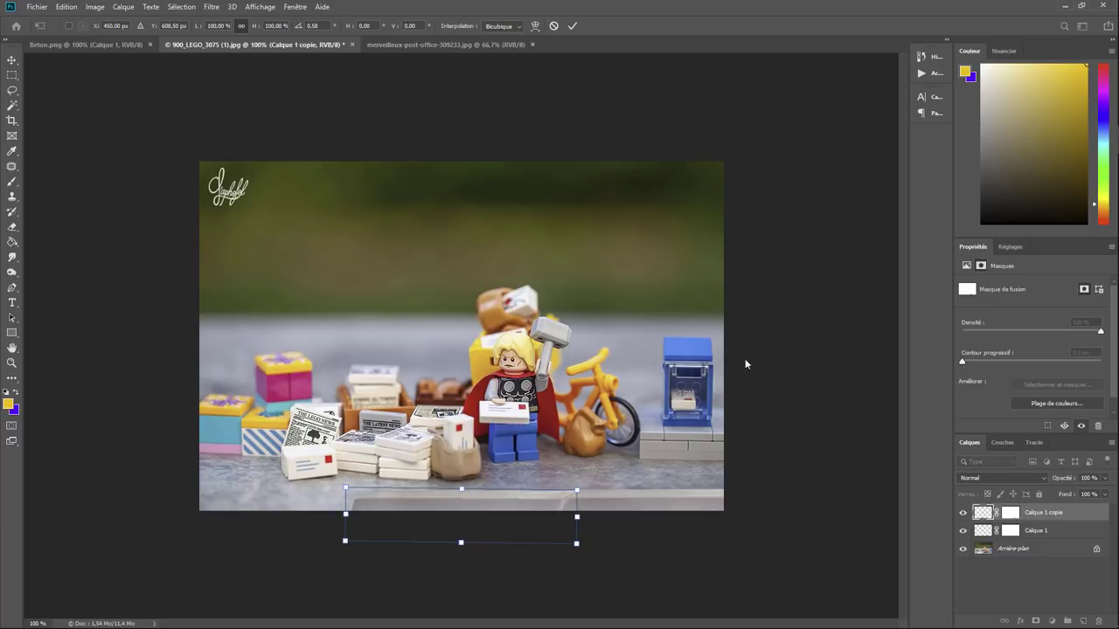
pyautogui.press('Return')
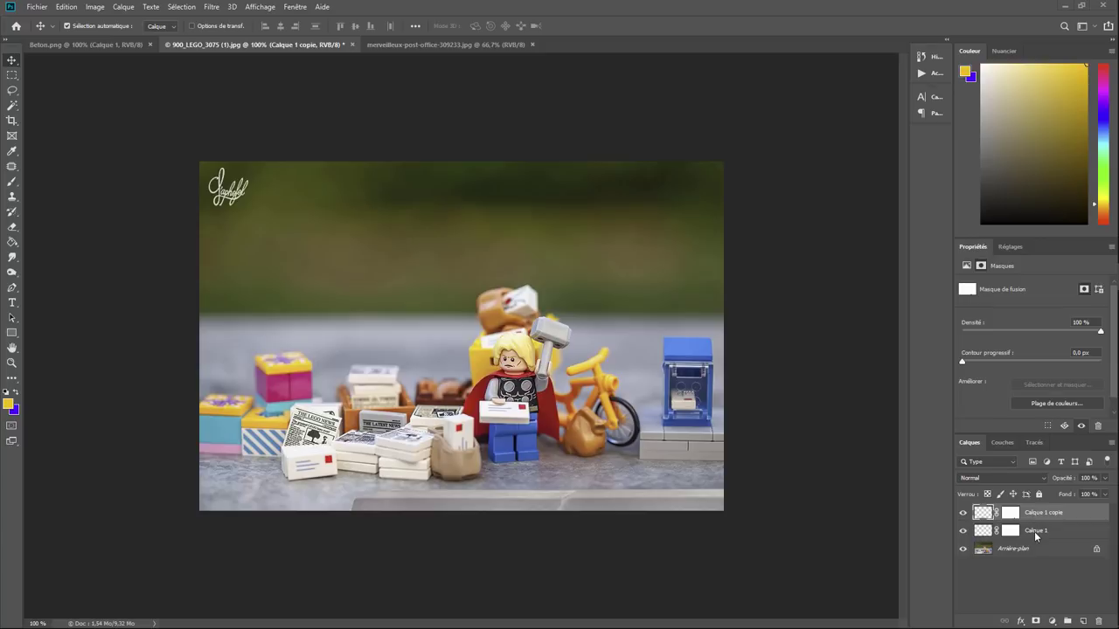
# Duplicate Calque 1 as Calque 1 copie 2, stack it on top, and place it bottom-left.
pyautogui.click(1034, 533)
pyautogui.rightClick(1035, 533)
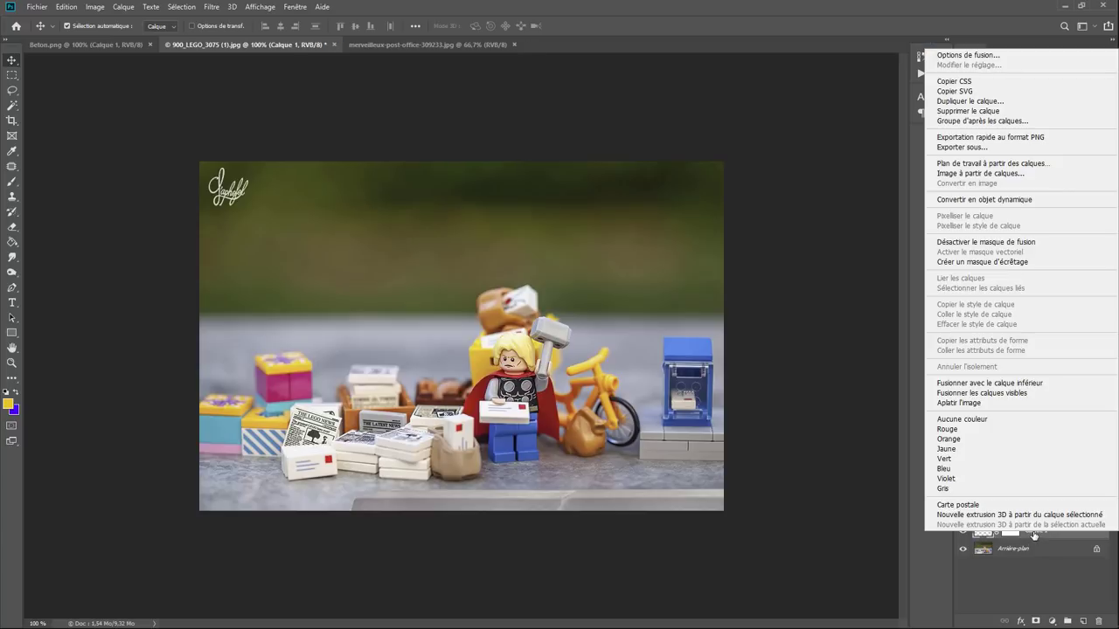
pyautogui.click(1005, 102)
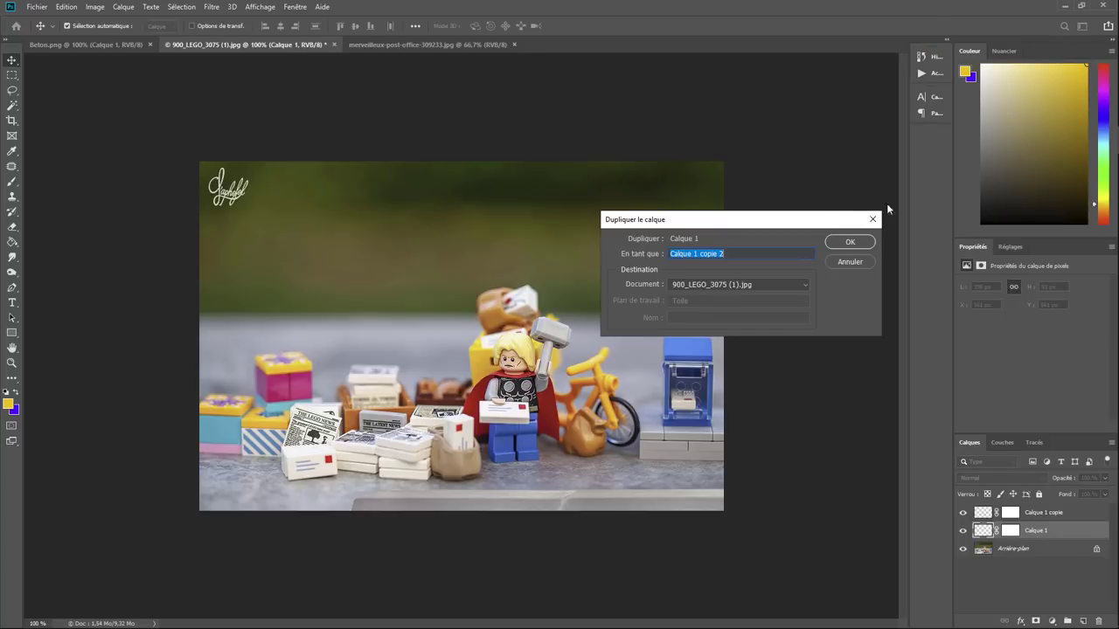
pyautogui.click(855, 244)
pyautogui.moveTo(641, 509)
pyautogui.mouseDown()
pyautogui.moveTo(271, 505)
pyautogui.moveTo(281, 507)
pyautogui.mouseUp()
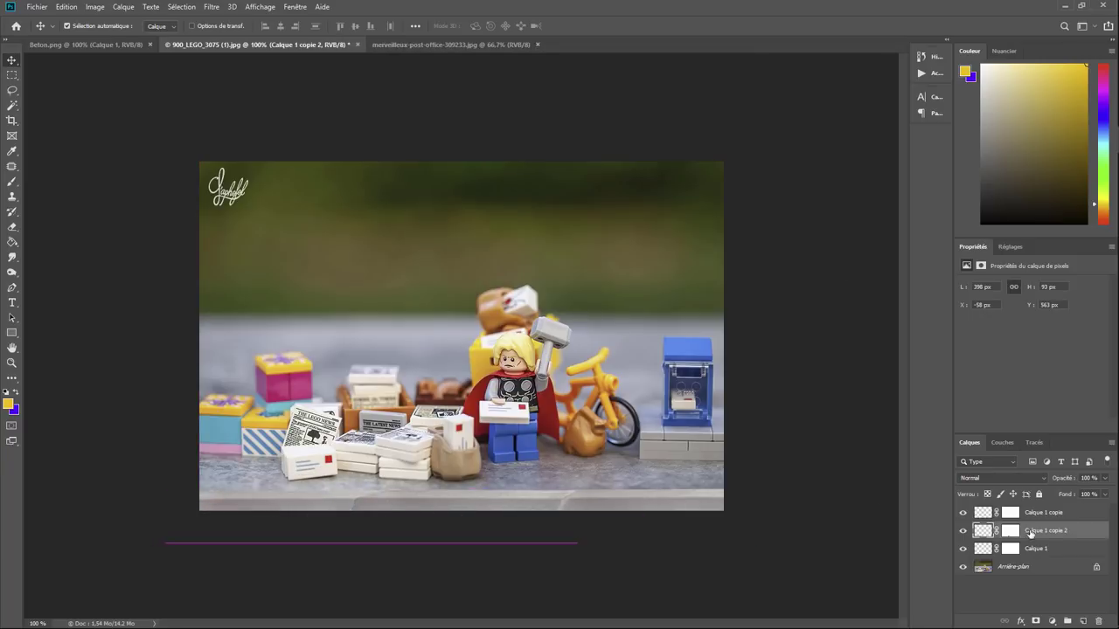
pyautogui.moveTo(1034, 530); pyautogui.dragTo(1034, 511)
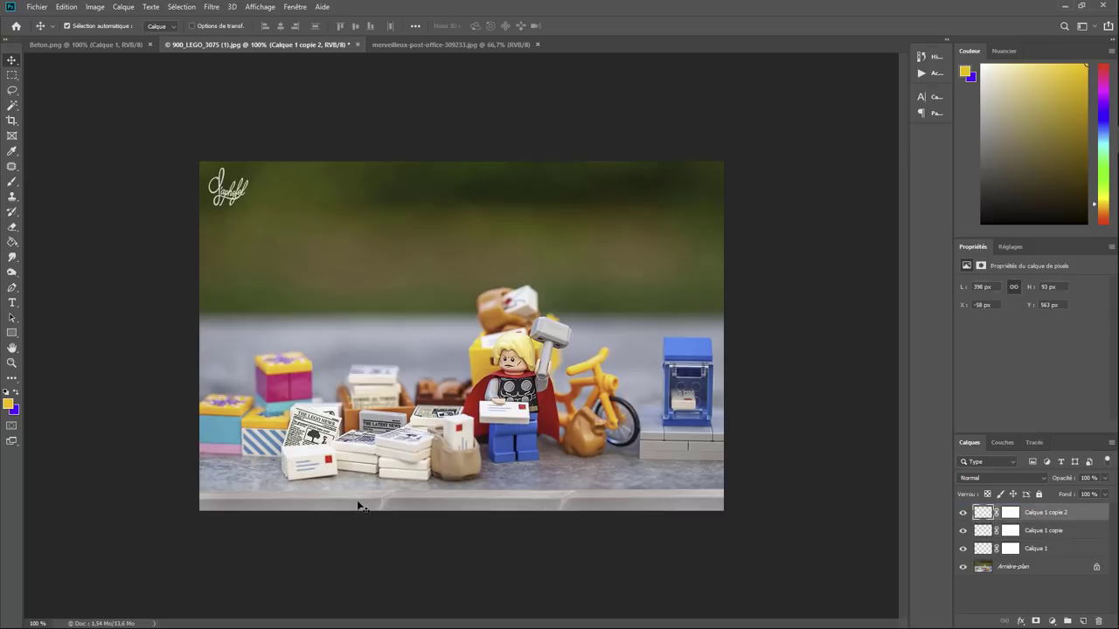
pyautogui.moveTo(358, 506); pyautogui.dragTo(380, 505)
# Create Calque 1 copie 3, raise it to the top of the stack, and slide it far left.
pyautogui.rightClick(1037, 531)
pyautogui.click(1001, 97)
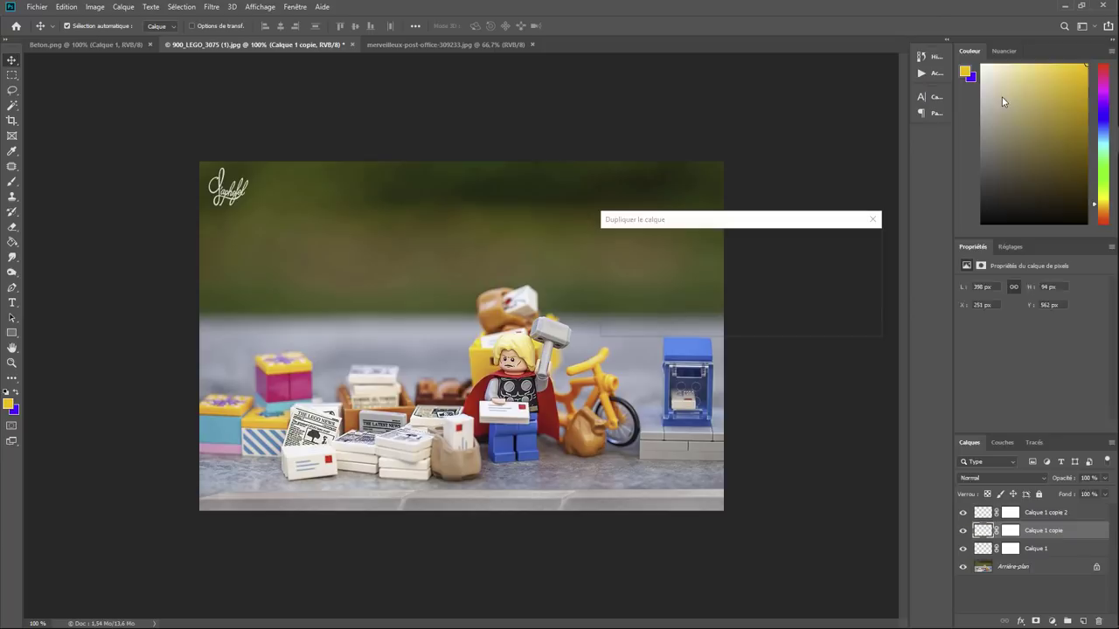
pyautogui.click(849, 243)
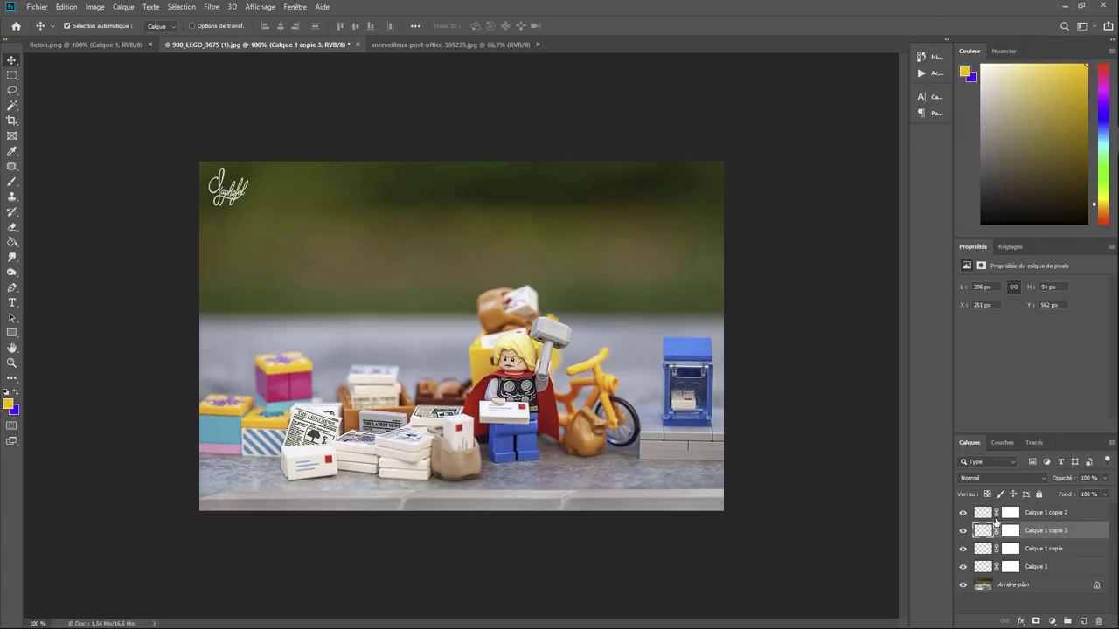
pyautogui.moveTo(1028, 532); pyautogui.dragTo(1028, 503)
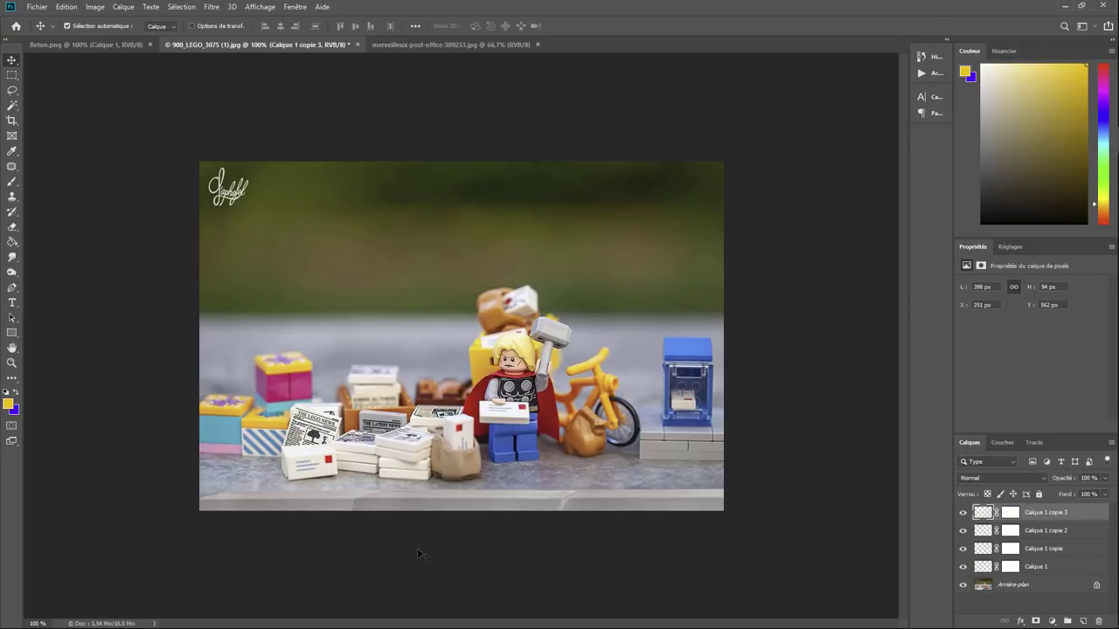
pyautogui.moveTo(431, 509)
pyautogui.mouseDown()
pyautogui.moveTo(81, 507)
pyautogui.moveTo(93, 511)
pyautogui.mouseUp()
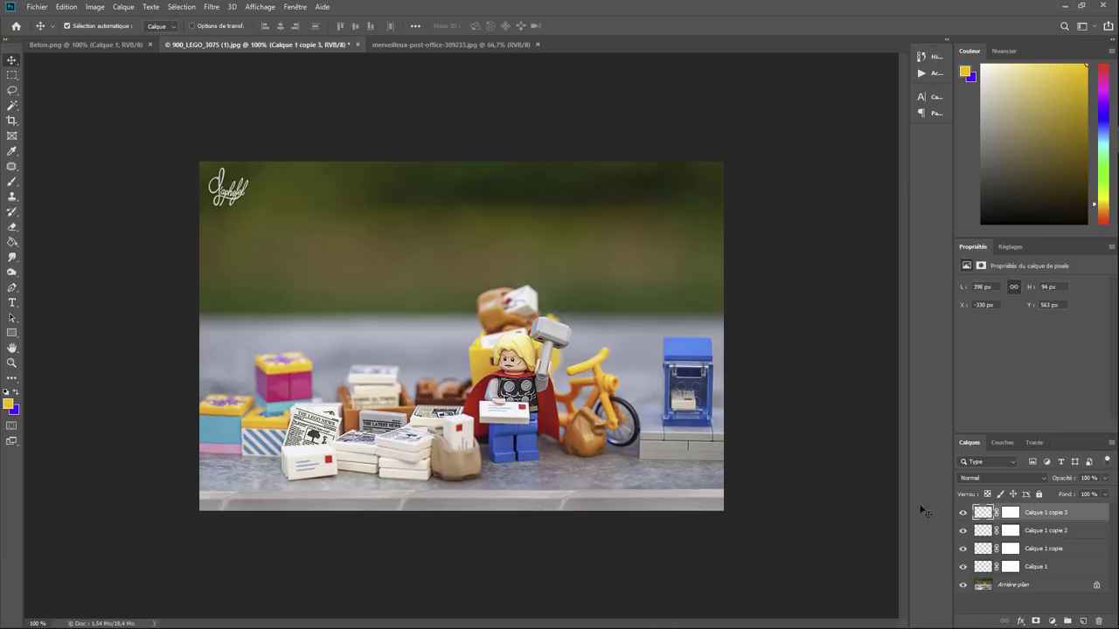
# Nudge the four slab layers 44 px right and merge them into one 1289 × 96 px curb layer.
pyautogui.keyDown('shift'); pyautogui.click(1037, 566); pyautogui.keyUp('shift')
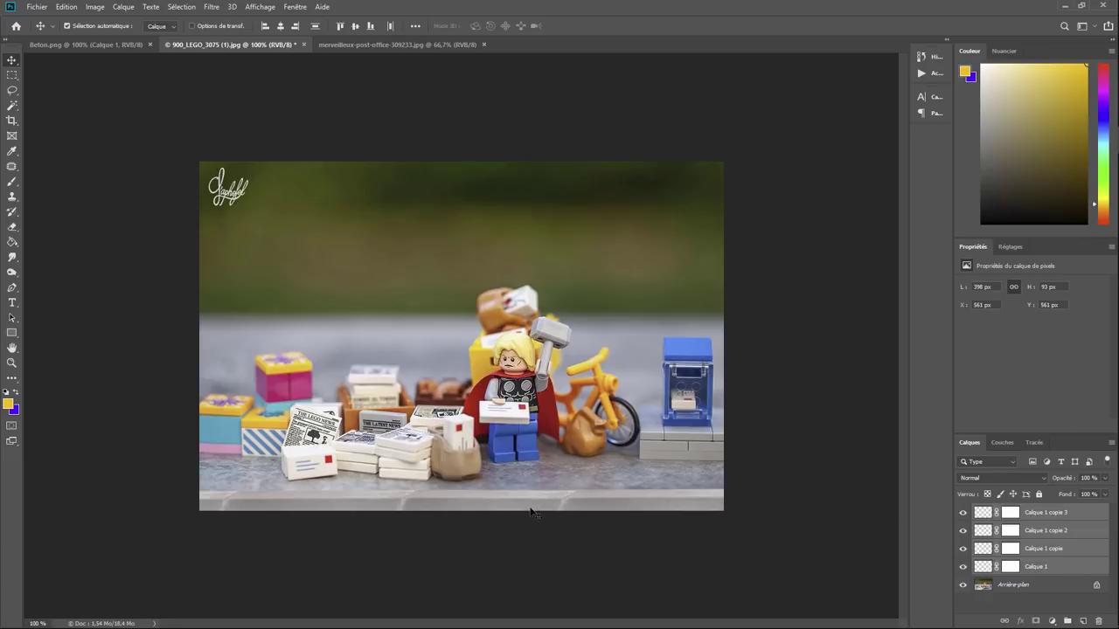
pyautogui.moveTo(534, 510); pyautogui.dragTo(556, 510)
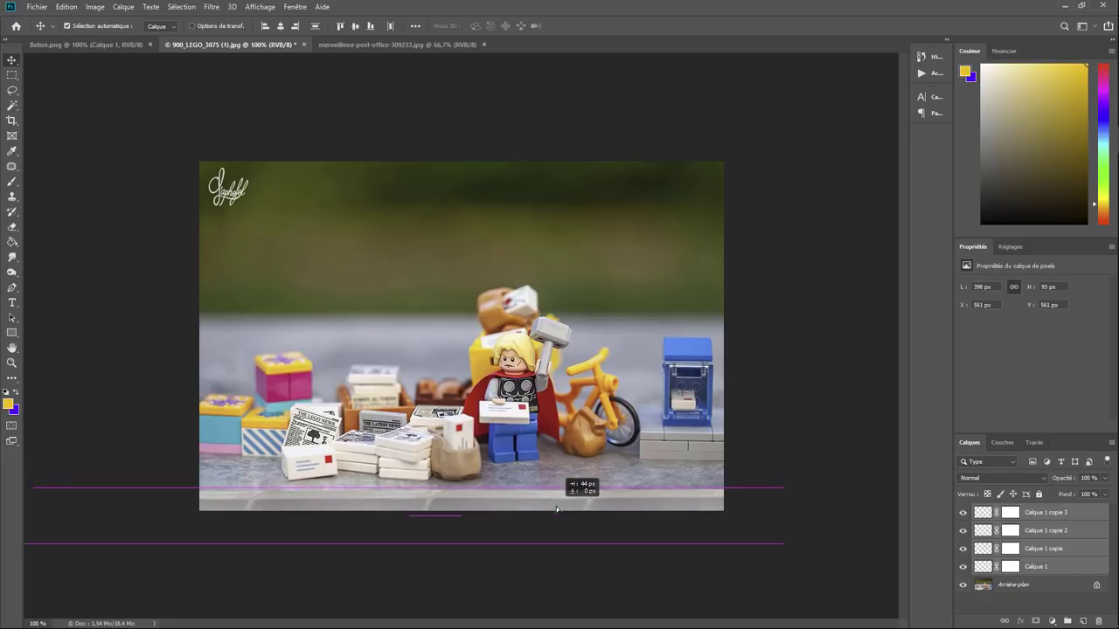
pyautogui.moveTo(555, 506); pyautogui.dragTo(556, 506)
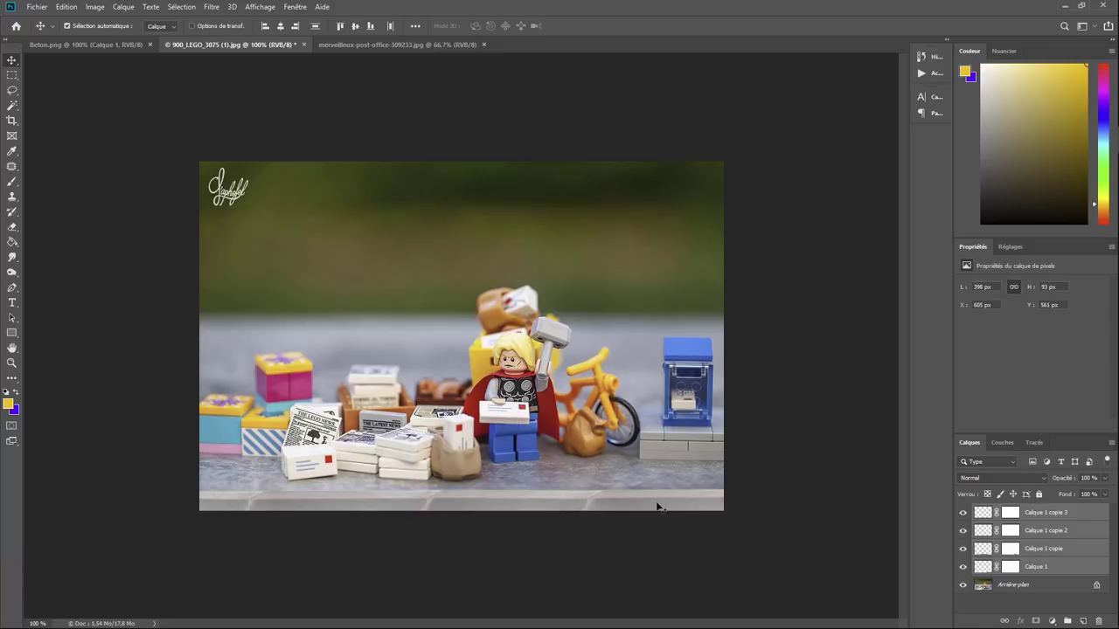
pyautogui.rightClick(1041, 530)
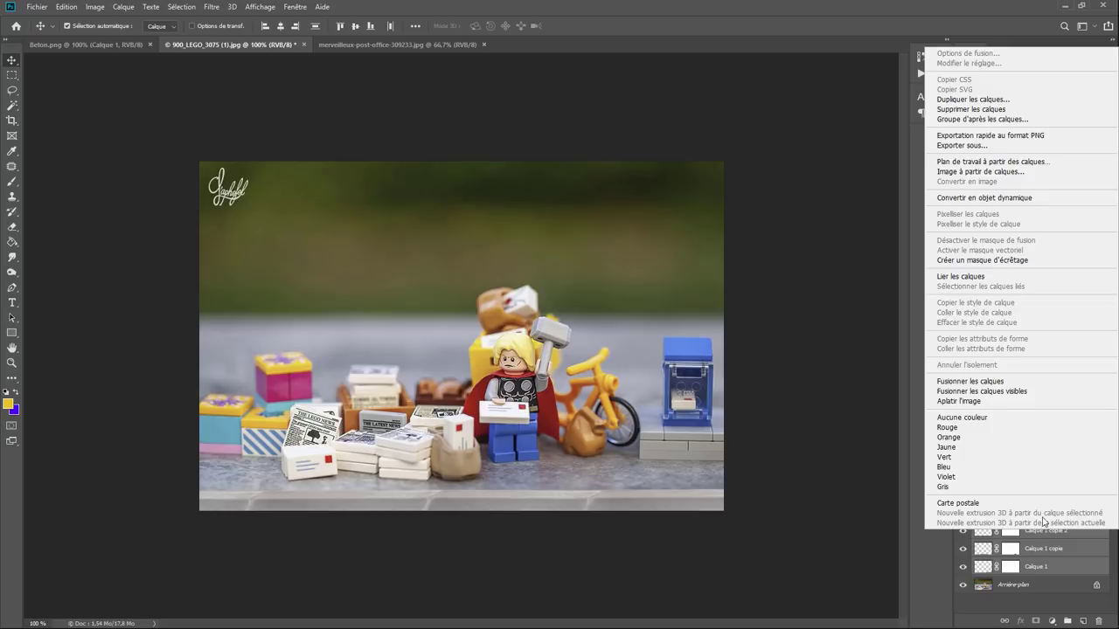
pyautogui.click(1011, 385)
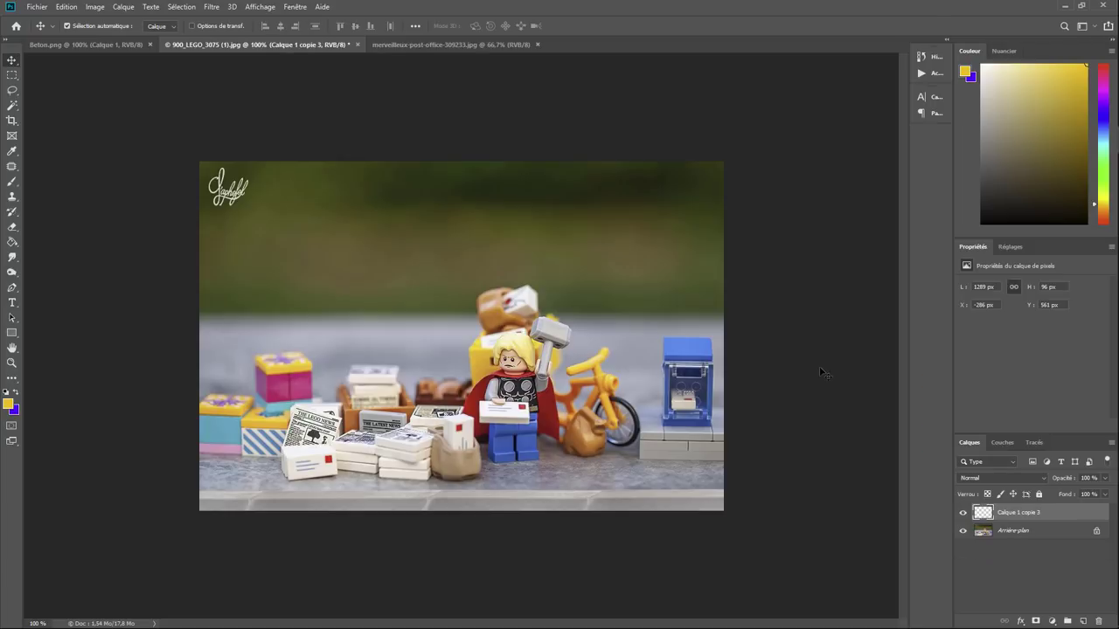
# Apply Flou gaussien with a 1,7-pixel radius to the merged curb layer.
pyautogui.click(213, 7)
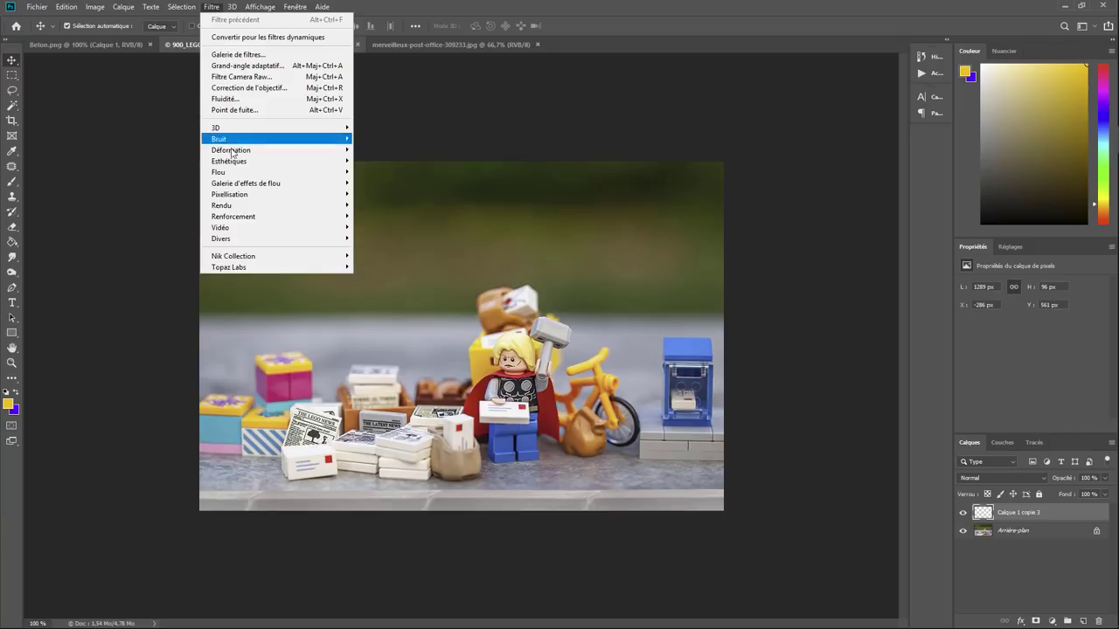
pyautogui.moveTo(218, 172)
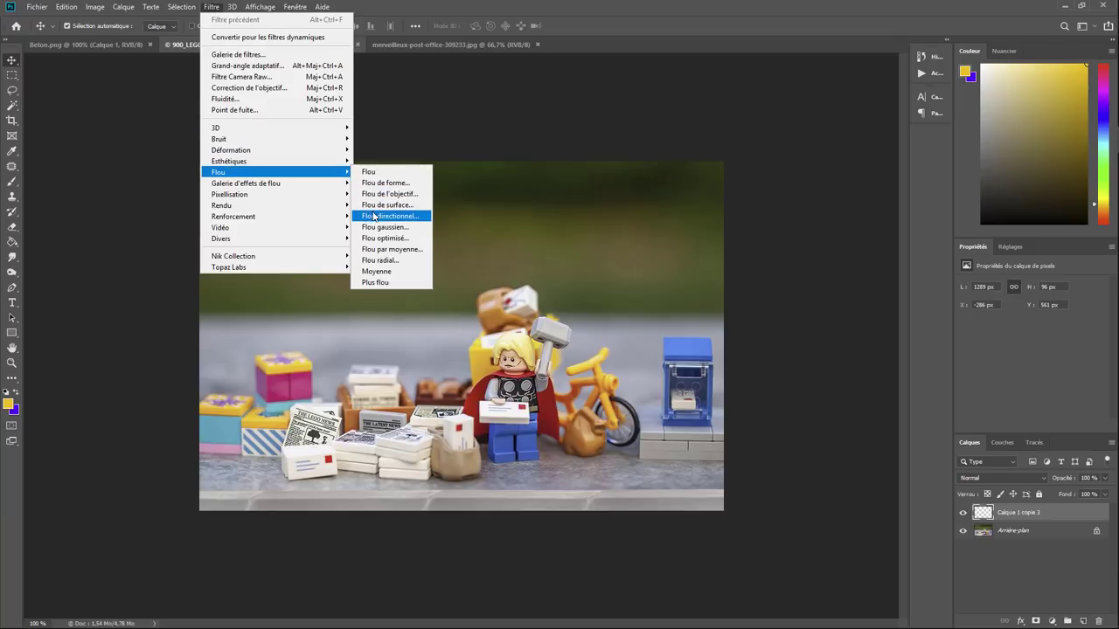
pyautogui.click(374, 226)
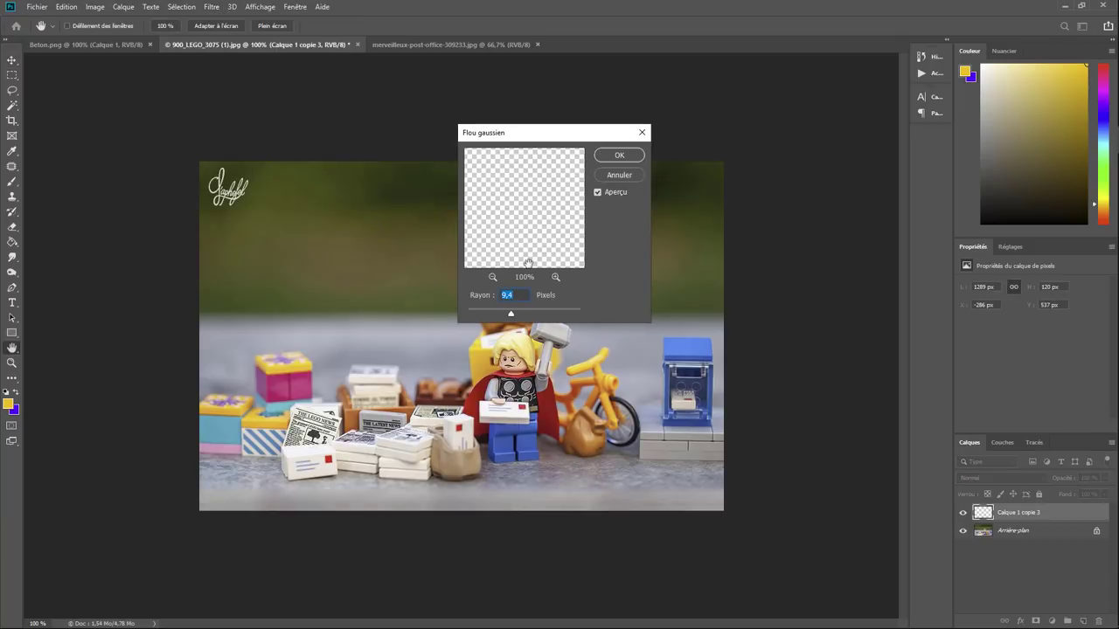
pyautogui.moveTo(512, 314)
pyautogui.mouseDown()
pyautogui.moveTo(464, 316)
pyautogui.moveTo(477, 316)
pyautogui.mouseUp()
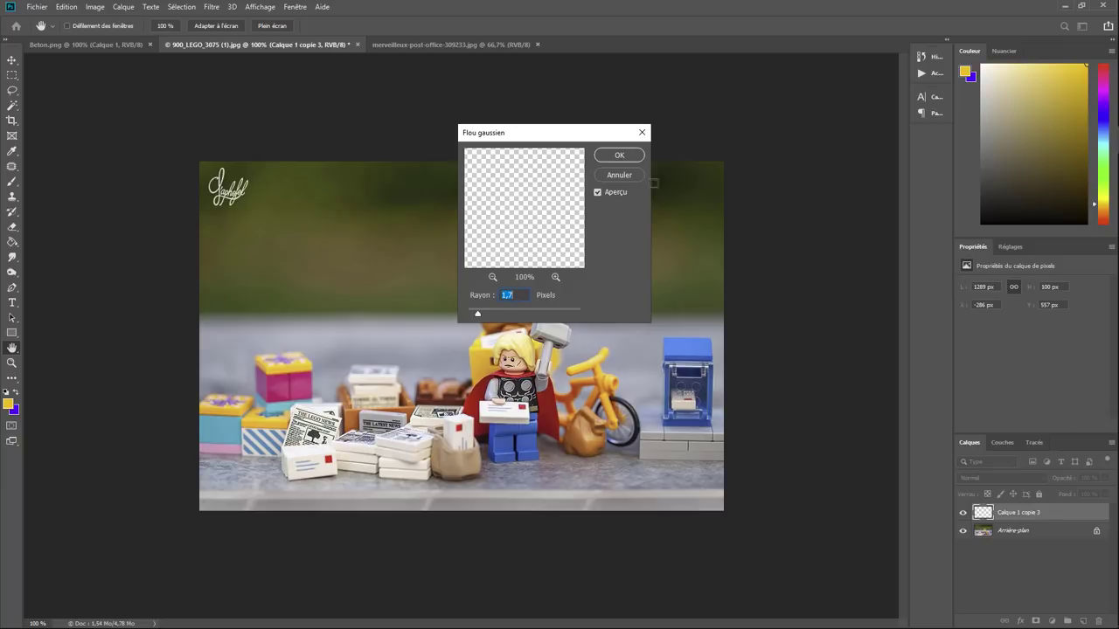
pyautogui.click(619, 156)
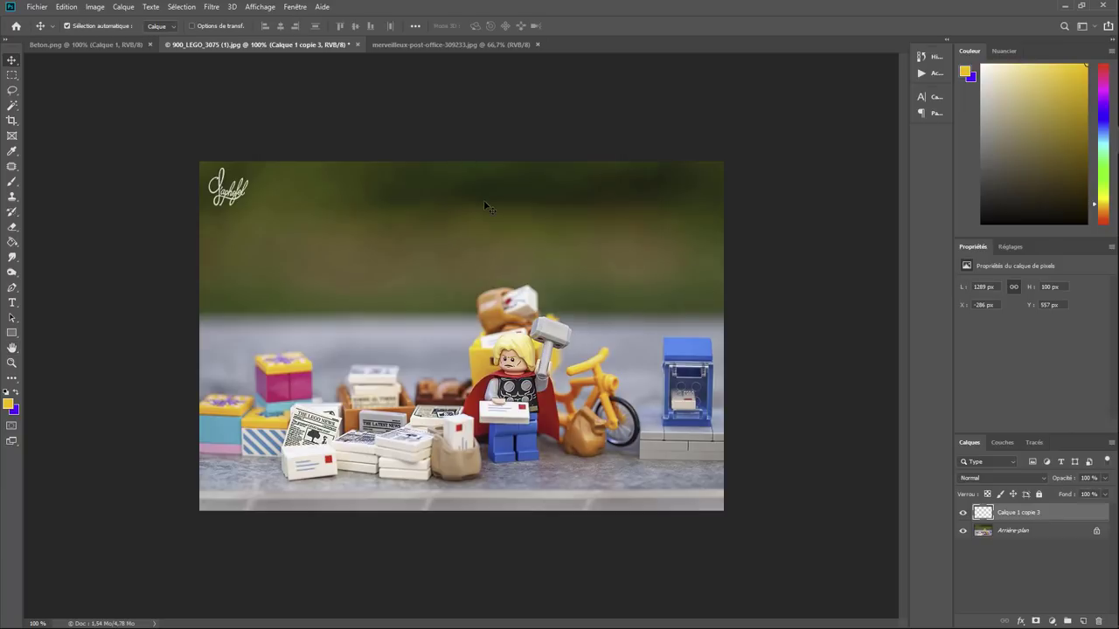
# Lower the concrete strip layer's brightness to -21 with a Brightness/Contrast adjustment.
pyautogui.click(96, 8)
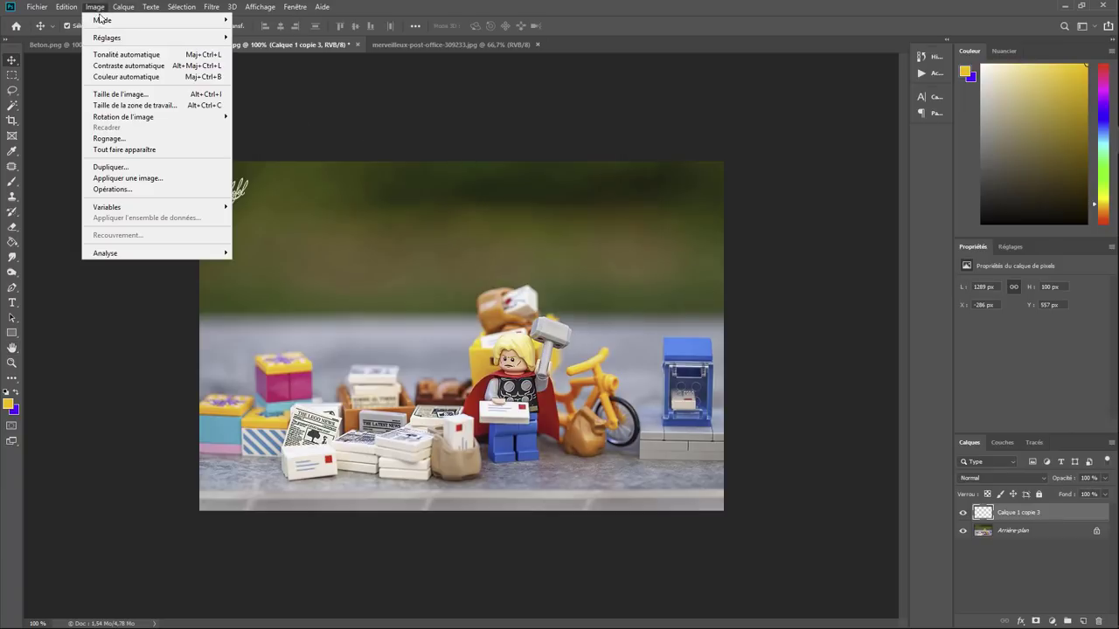
pyautogui.moveTo(107, 38)
pyautogui.click(264, 40)
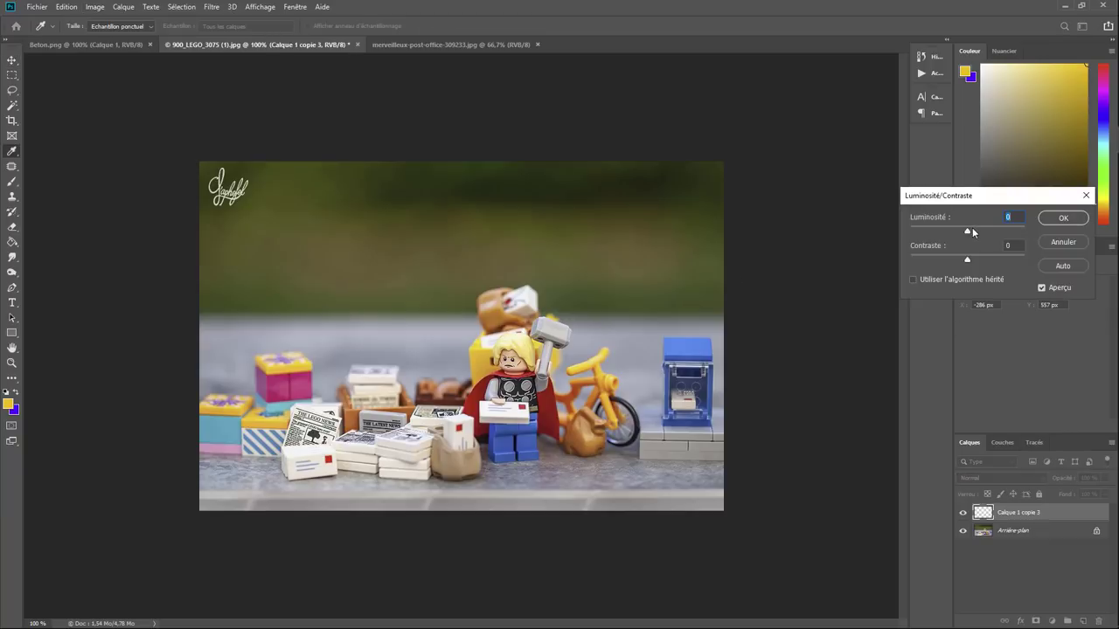
pyautogui.moveTo(967, 231); pyautogui.dragTo(959, 231)
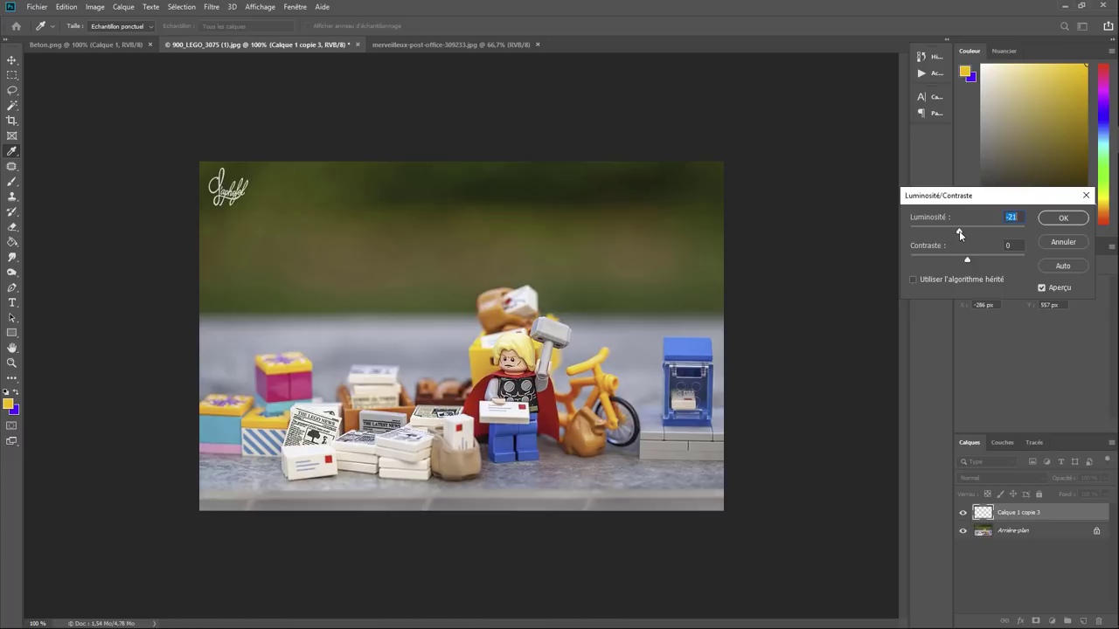
pyautogui.click(1063, 219)
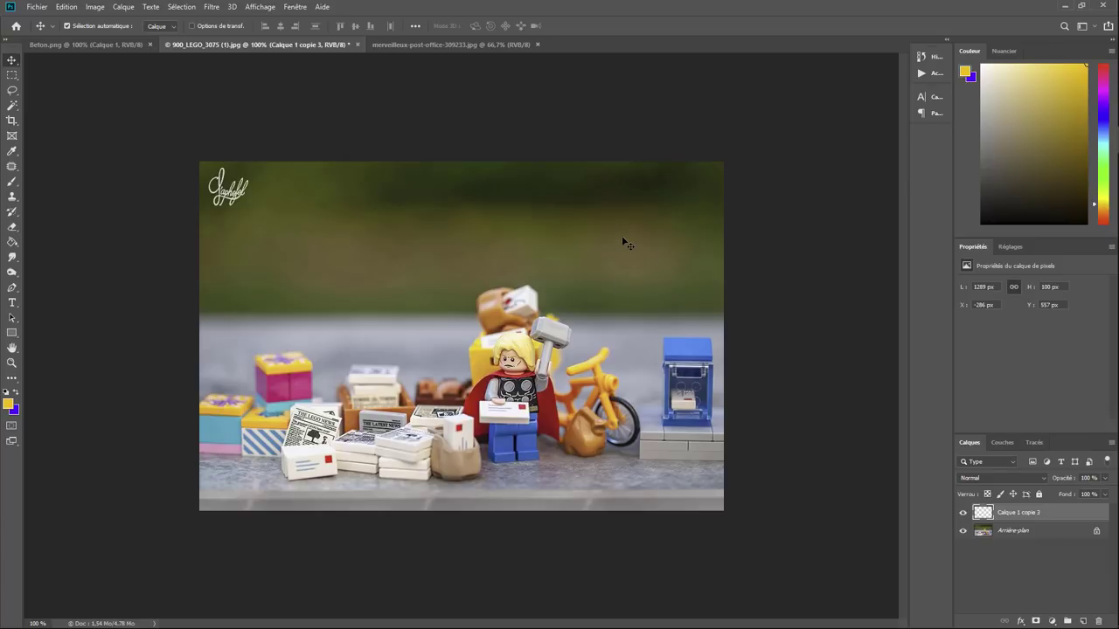
# Pick the Clone Stamp and show the post office photo's door and bollard at 100%.
pyautogui.press('s')
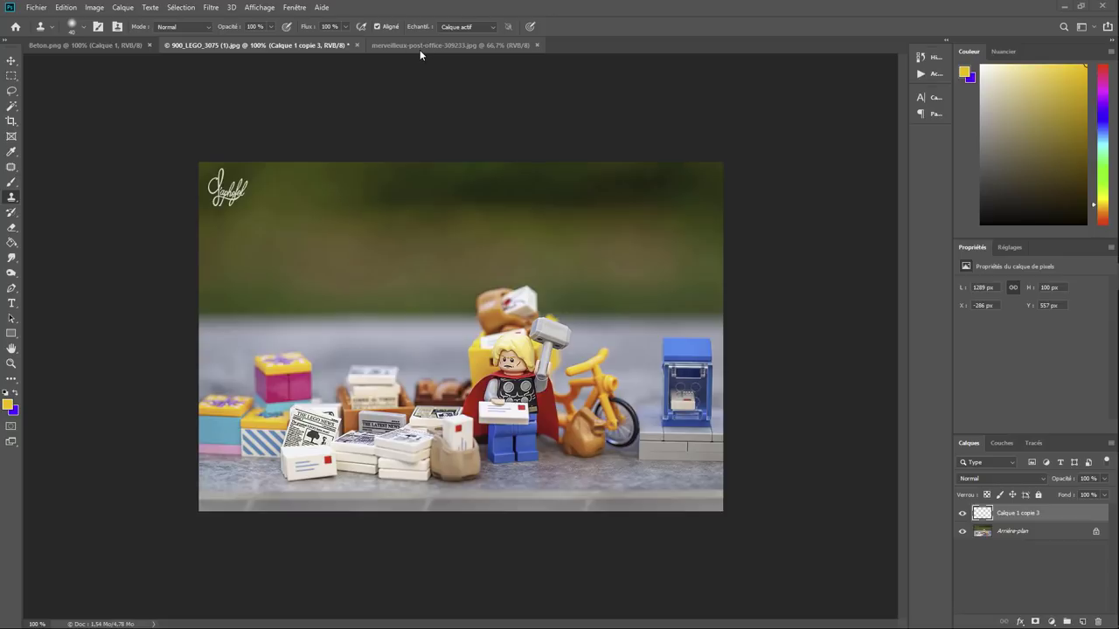
pyautogui.click(420, 45)
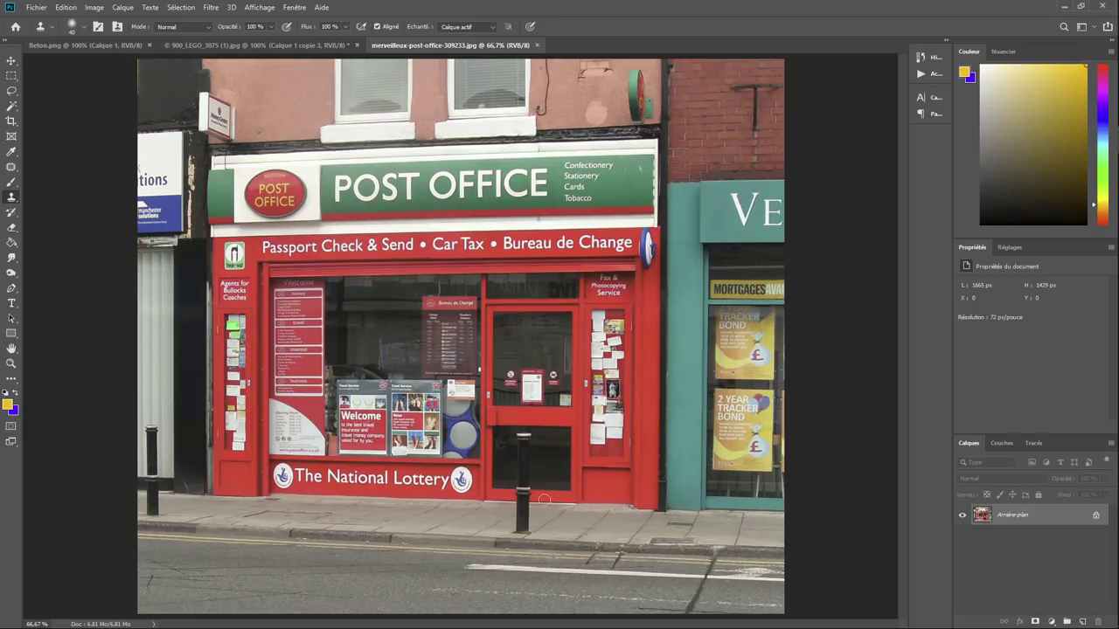
pyautogui.hotkey('ctrl', '+')
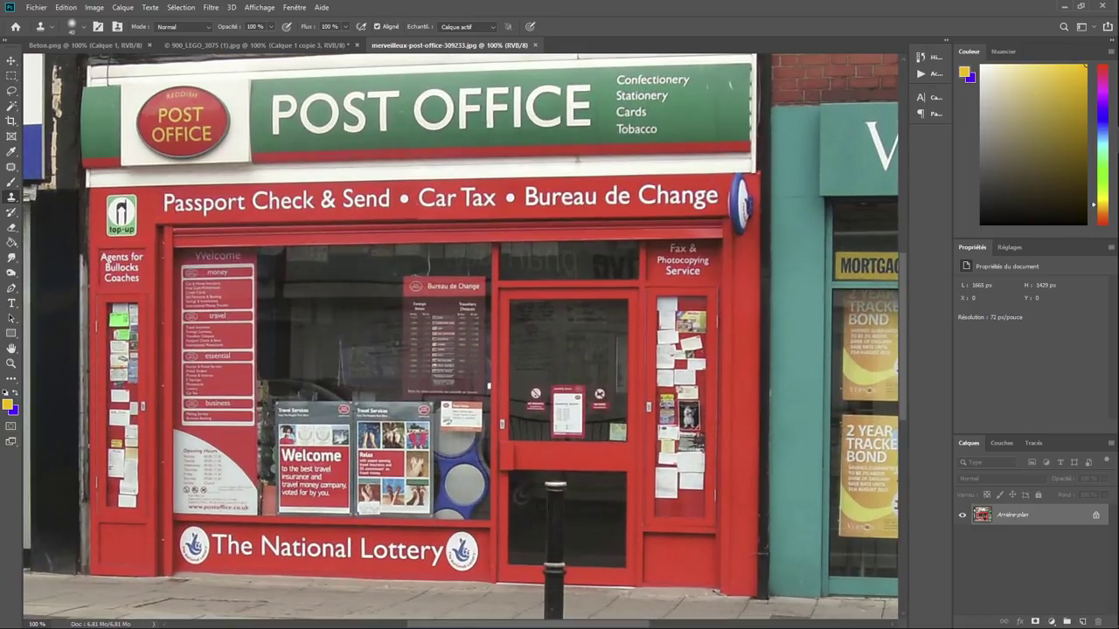
pyautogui.moveTo(629, 544); pyautogui.dragTo(626, 342)
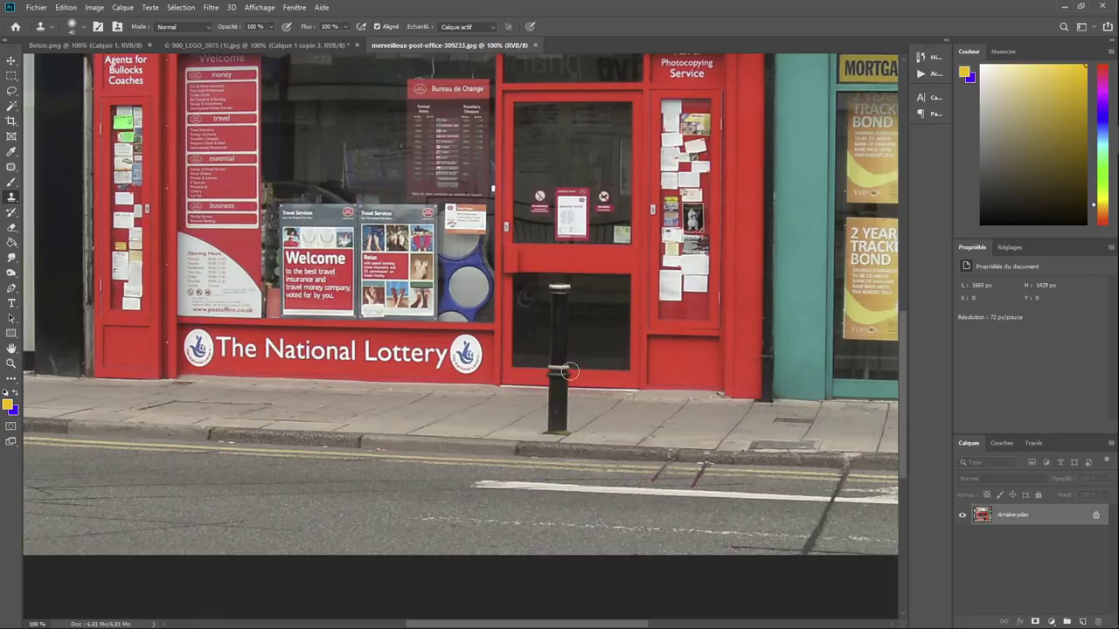
# Clone door glass and pavement over most of the bollard, leaving a short stub.
pyautogui.moveTo(568, 370)
pyautogui.mouseDown()
pyautogui.moveTo(554, 288)
pyautogui.moveTo(543, 365)
pyautogui.mouseUp()
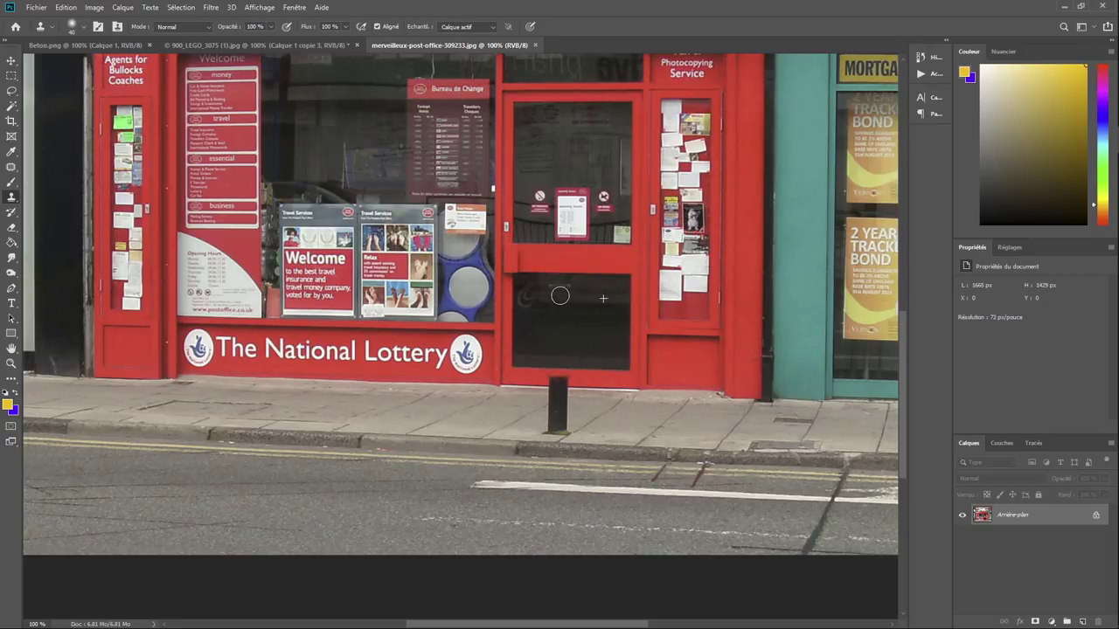
pyautogui.moveTo(556, 377); pyautogui.dragTo(551, 400)
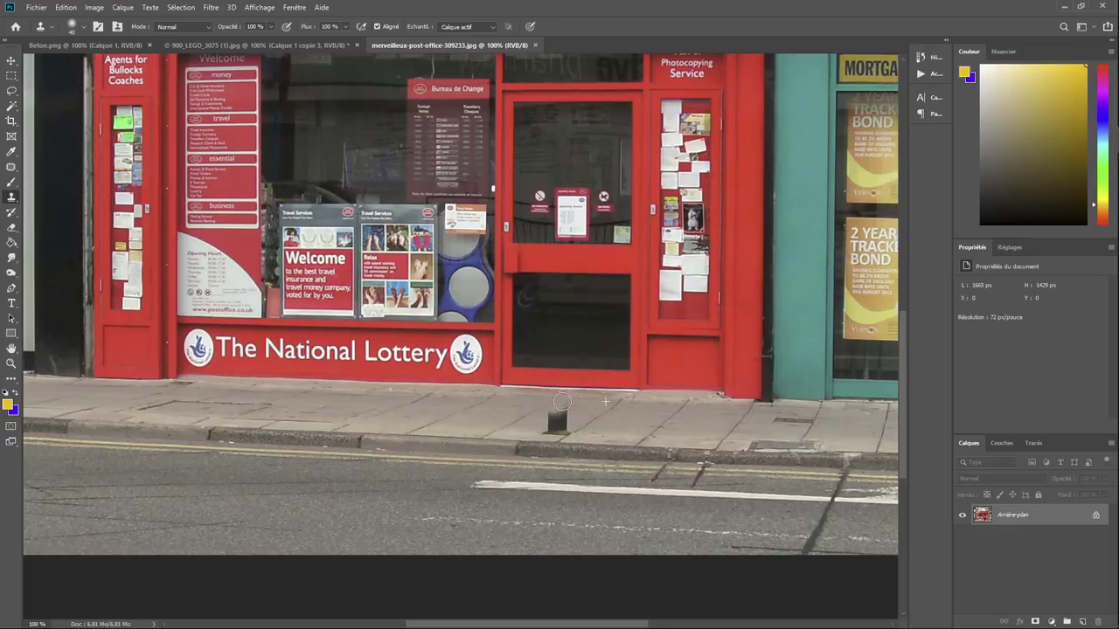
pyautogui.moveTo(562, 401); pyautogui.dragTo(573, 386)
pyautogui.moveTo(475, 157); pyautogui.dragTo(545, 297)
pyautogui.hotkey('ctrl', '-')
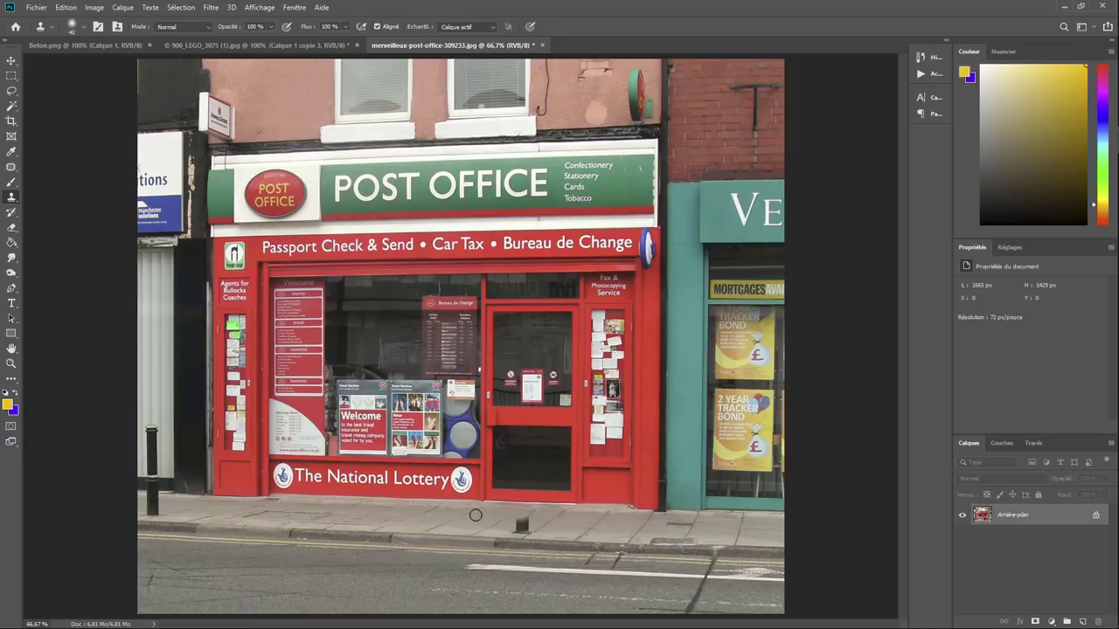
# Select the entire post office image.
pyautogui.click(67, 7)
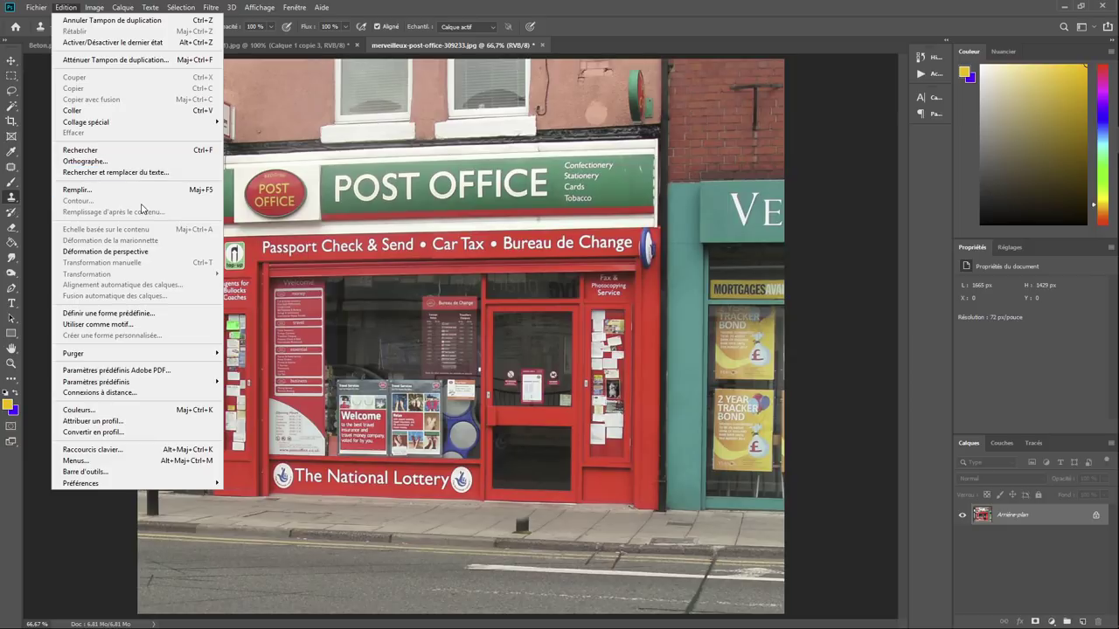
pyautogui.click(853, 257)
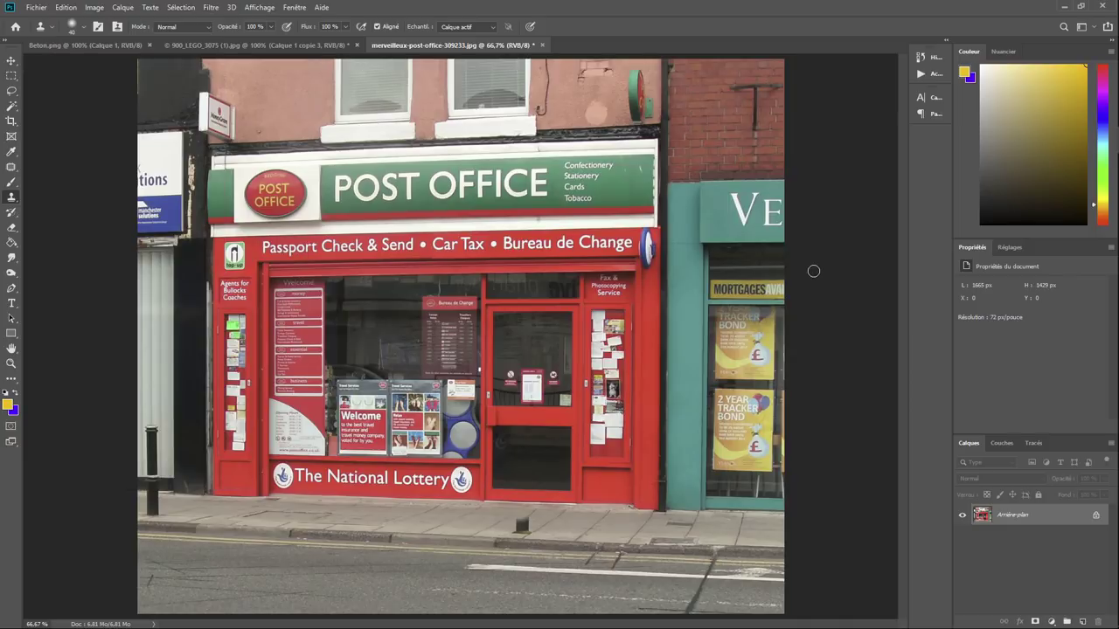
pyautogui.click(66, 7)
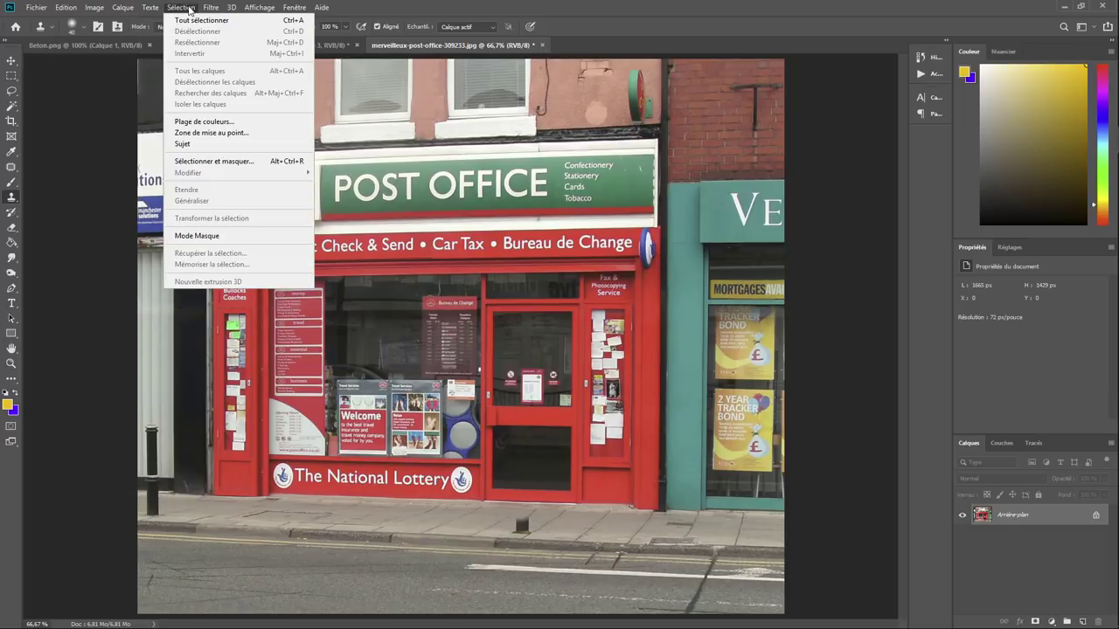
pyautogui.click(201, 20)
# Free-transform the photo, skewing its right side about -2.6° so the storefront stands level.
pyautogui.click(66, 7)
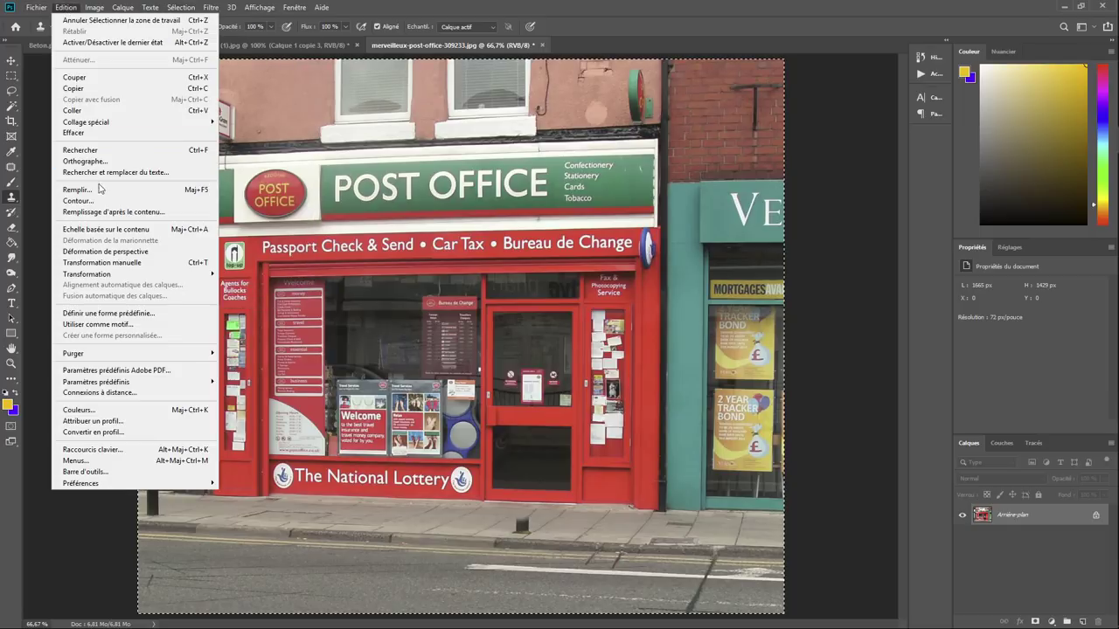
pyautogui.moveTo(88, 274)
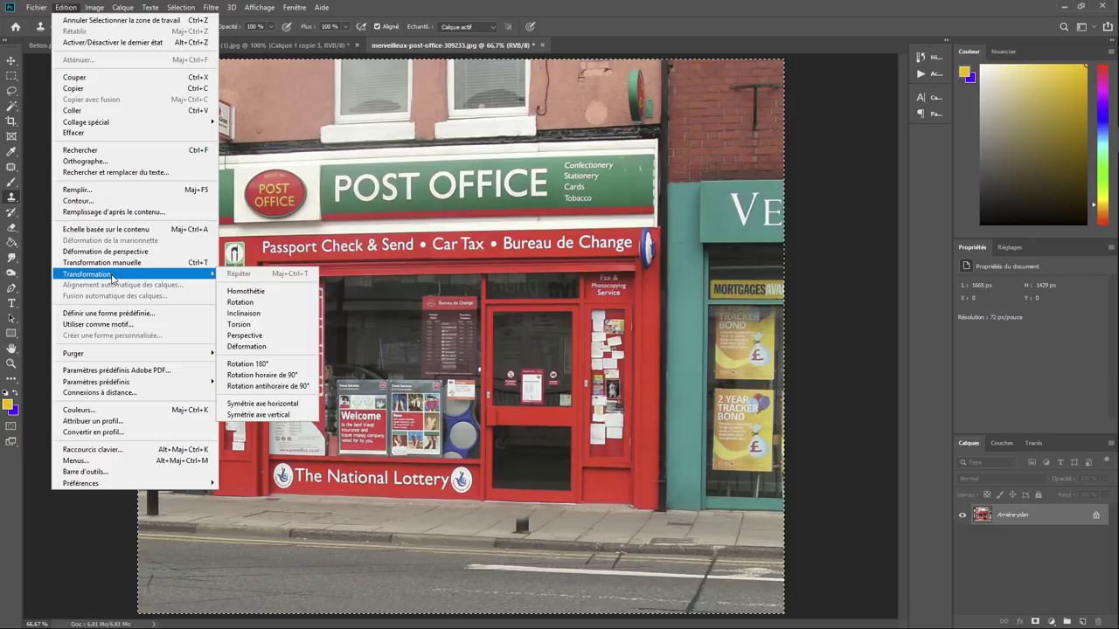
pyautogui.click(281, 335)
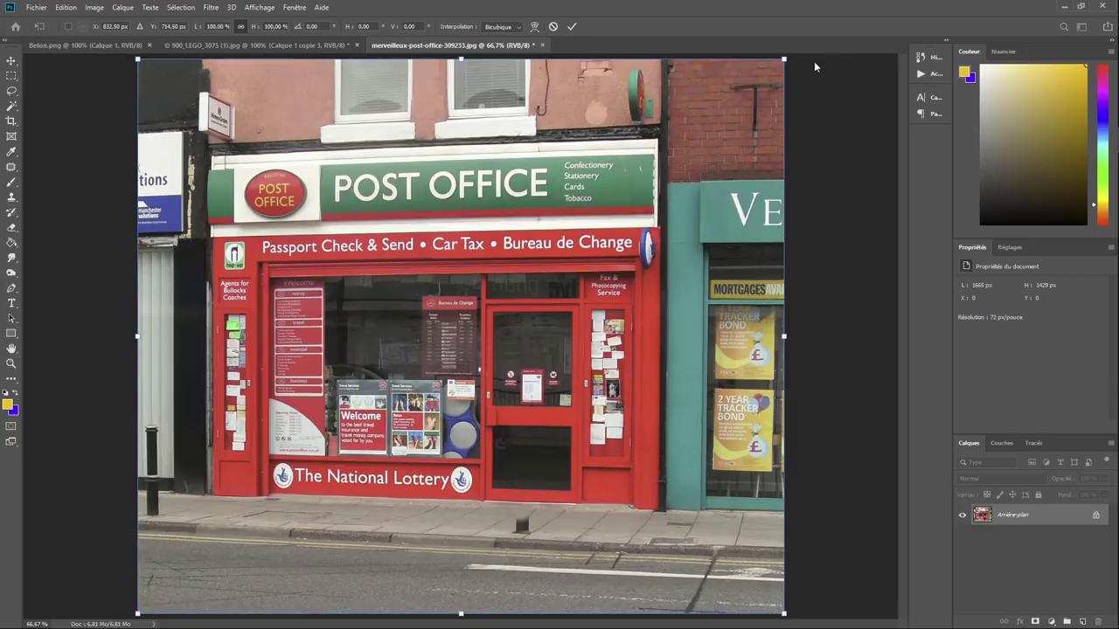
pyautogui.moveTo(784, 65); pyautogui.dragTo(789, 87)
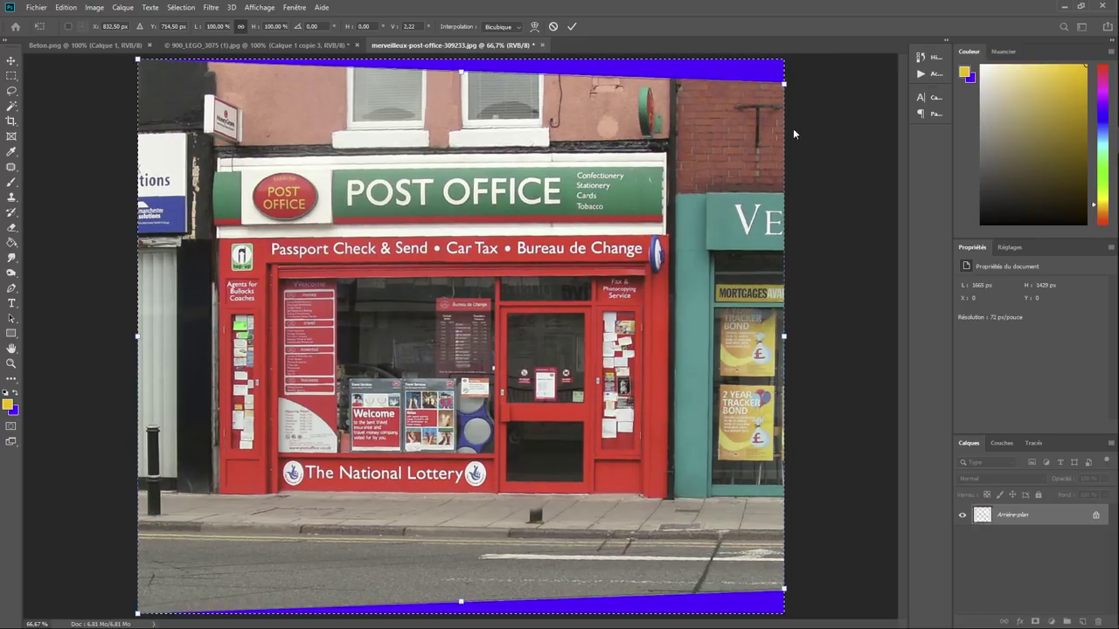
pyautogui.moveTo(785, 337); pyautogui.dragTo(785, 335)
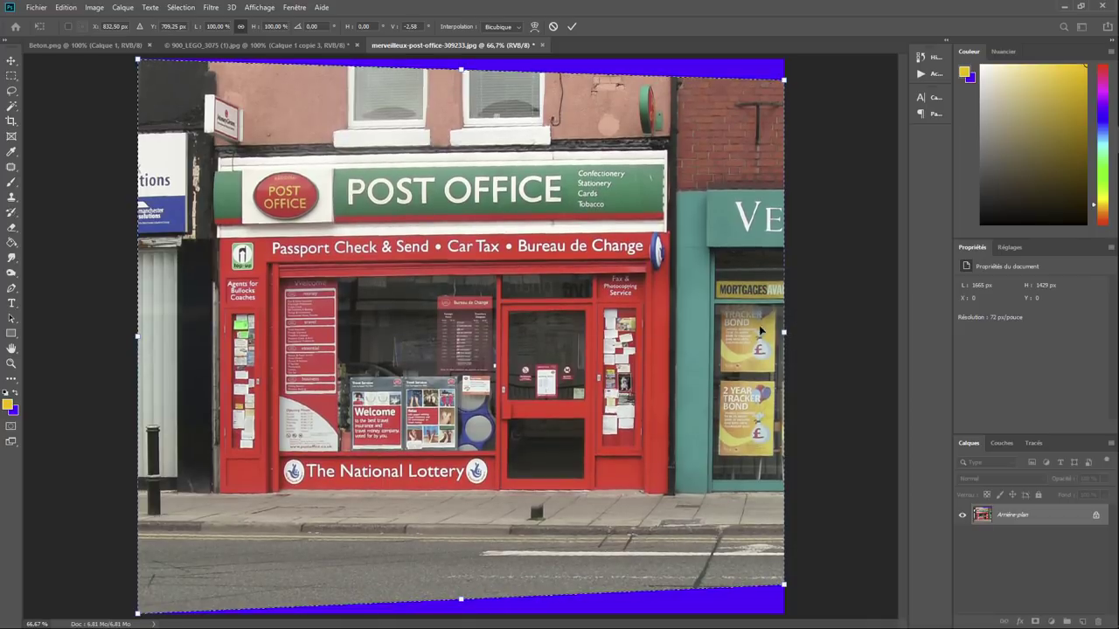
pyautogui.press('Return')
pyautogui.press('s')
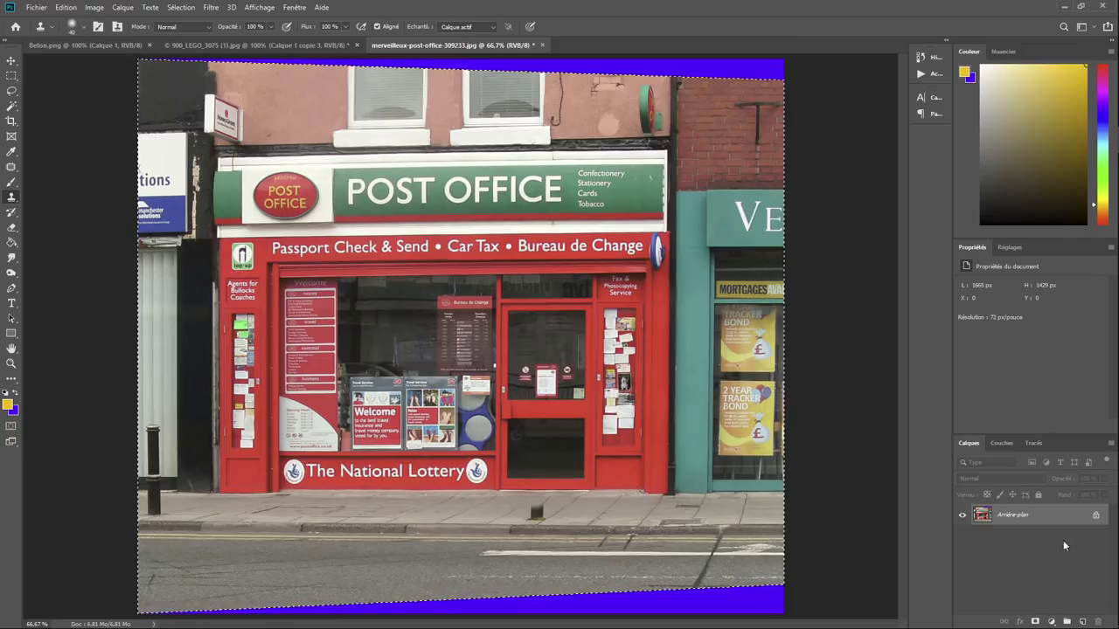
# Add an empty Calque 1, unlock the background as Calque 0 and stack it above.
pyautogui.click(1082, 621)
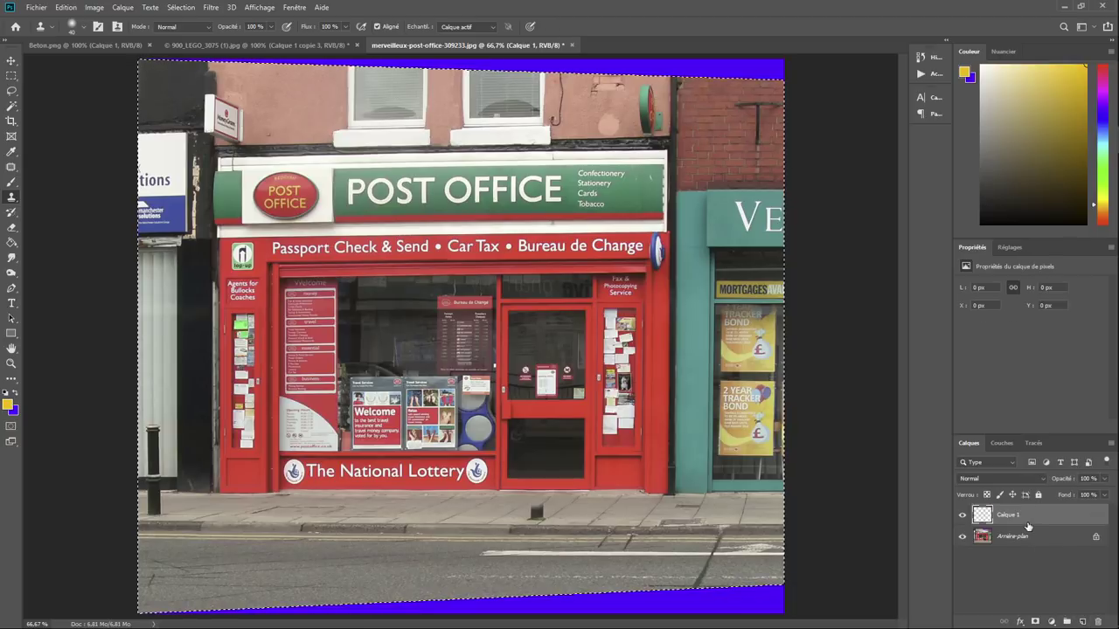
pyautogui.moveTo(1023, 523); pyautogui.dragTo(1082, 542)
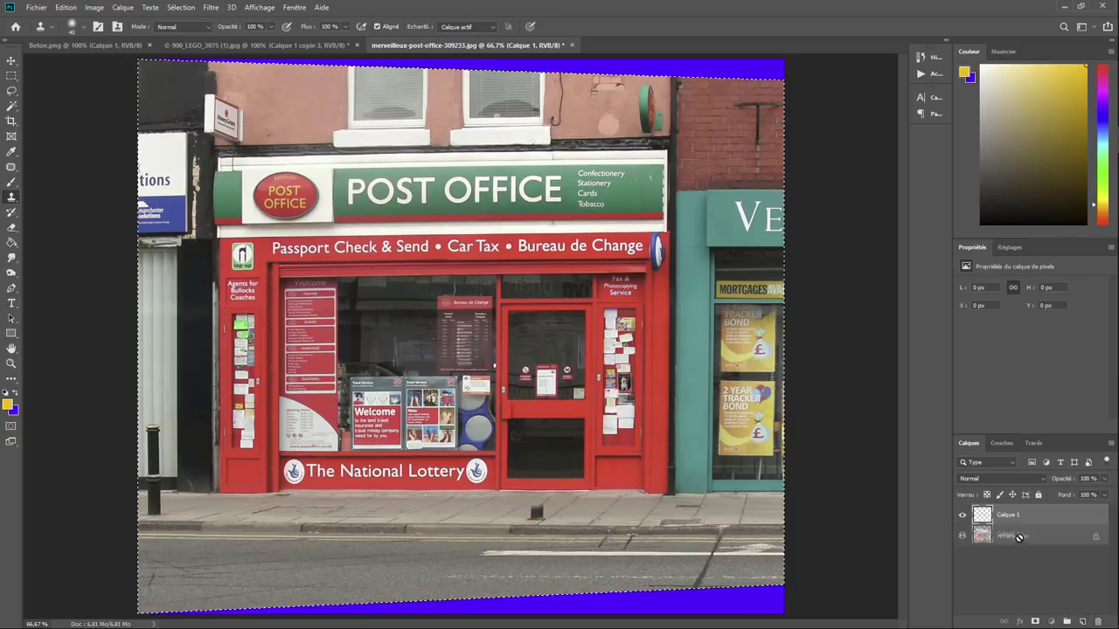
pyautogui.click(1095, 537)
pyautogui.moveTo(1038, 534); pyautogui.dragTo(1030, 548)
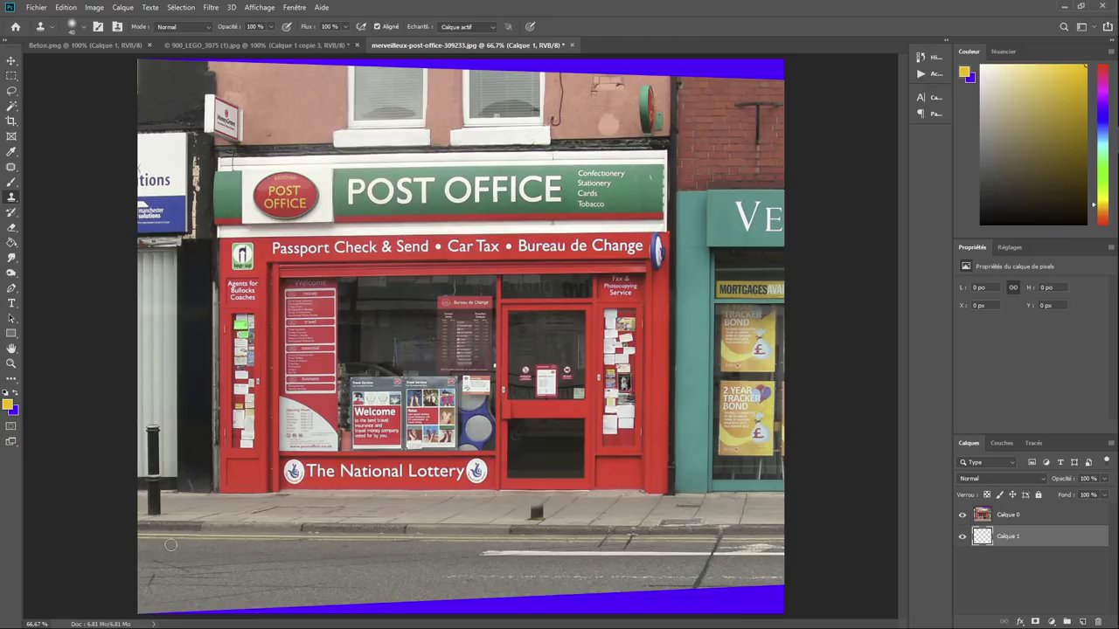
# Quick-select the sidewalk strip along the bottom of the post office photo.
pyautogui.click(11, 91)
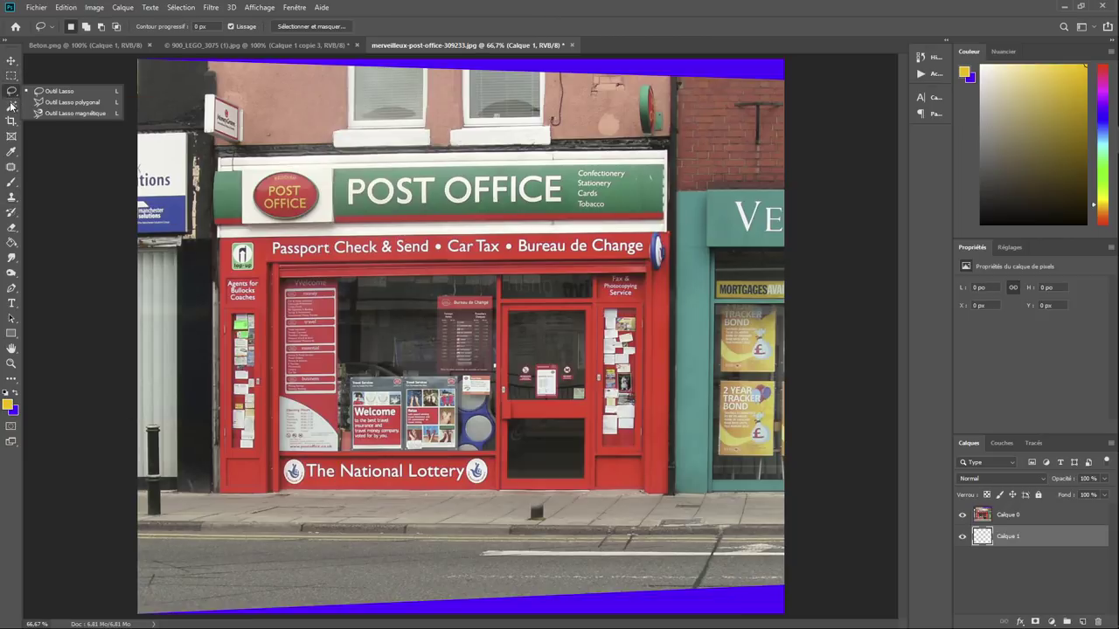
pyautogui.click(11, 105)
pyautogui.click(70, 108)
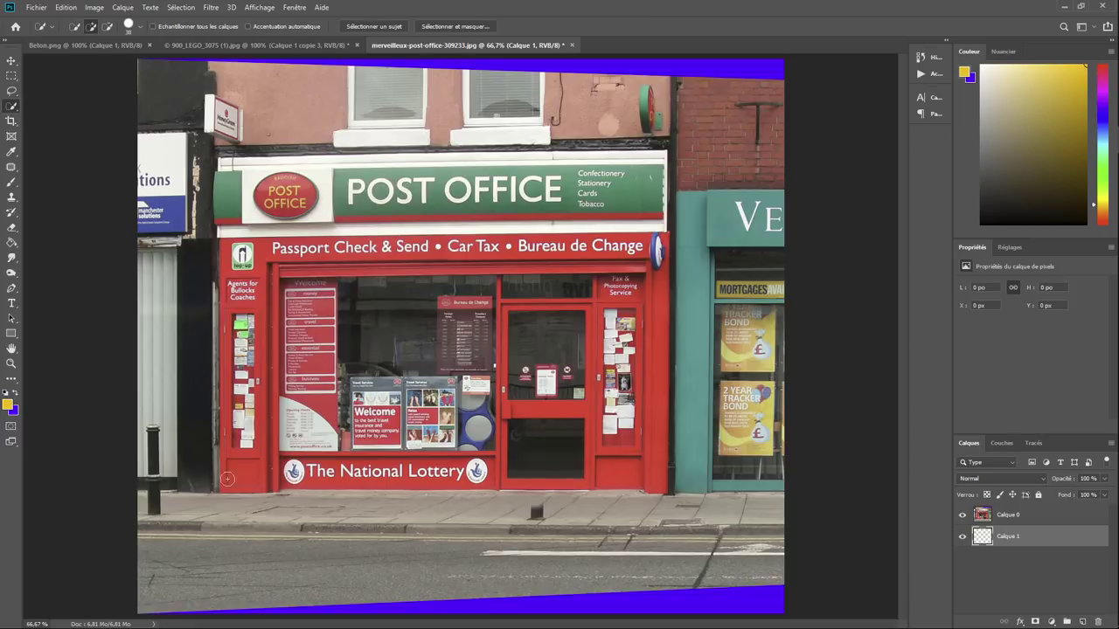
pyautogui.moveTo(177, 524); pyautogui.dragTo(751, 553)
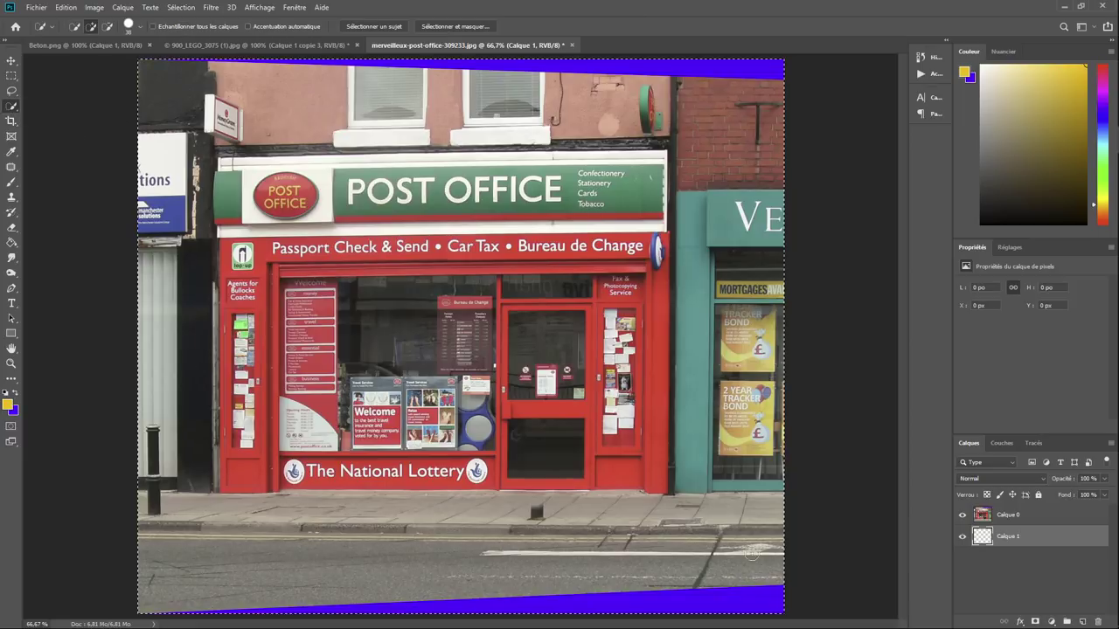
pyautogui.hotkey('ctrl', 'd')
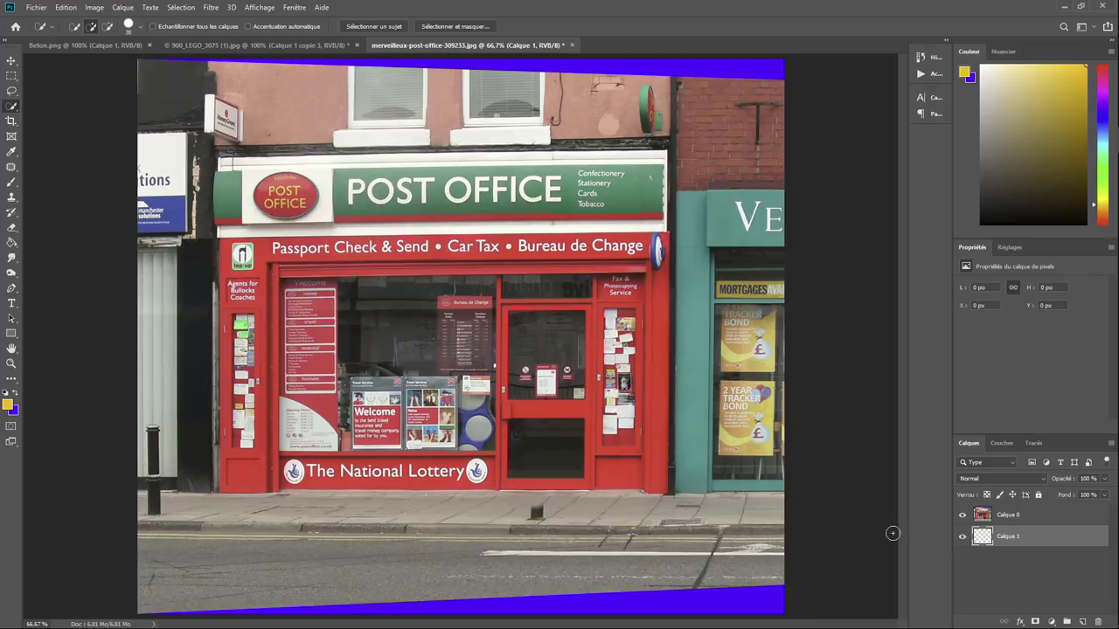
pyautogui.click(1010, 516)
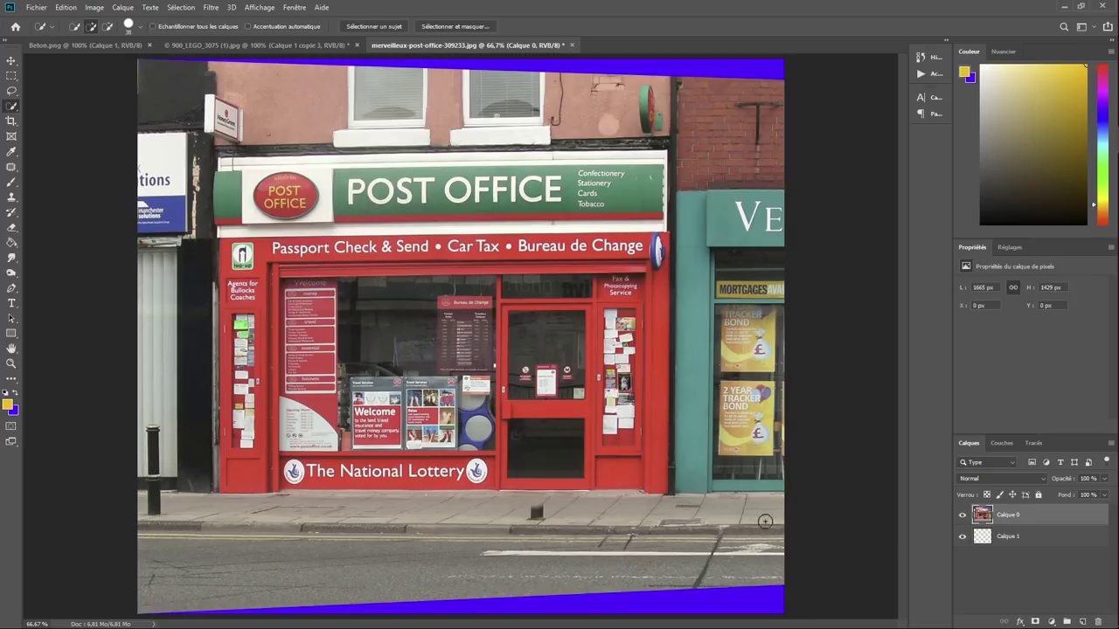
pyautogui.moveTo(763, 526); pyautogui.dragTo(624, 527)
pyautogui.hotkey('ctrl', 'd')
pyautogui.moveTo(775, 507)
pyautogui.mouseDown()
pyautogui.moveTo(616, 522)
pyautogui.moveTo(214, 512)
pyautogui.moveTo(168, 539)
pyautogui.mouseUp()
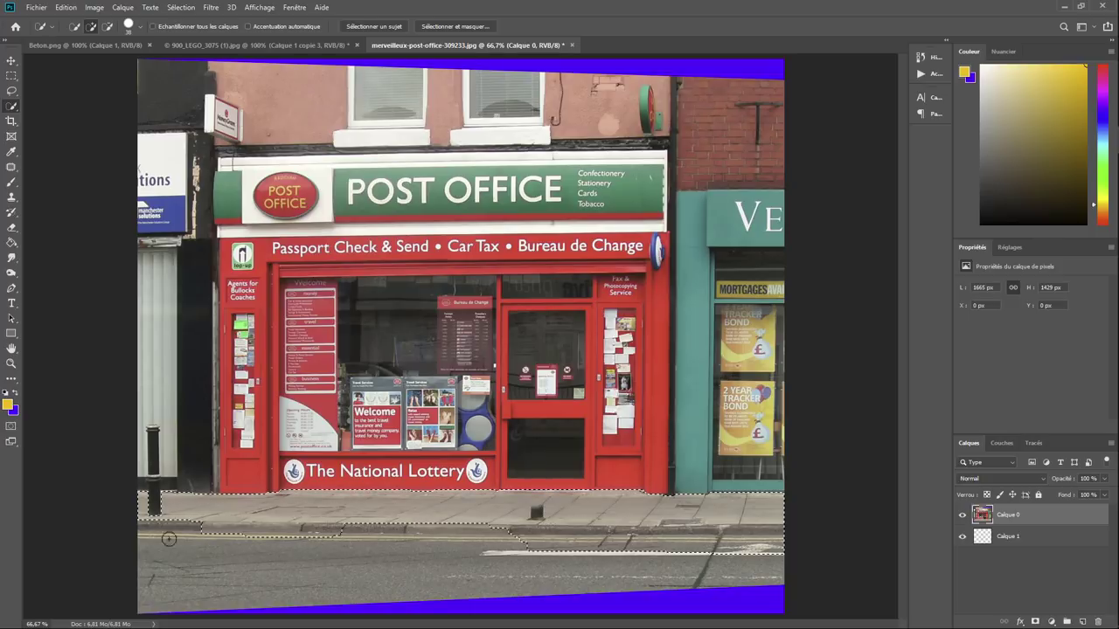
# Extend the selection through the road, delete the sidewalk and road, and deselect.
pyautogui.click(580, 590)
pyautogui.press('Delete')
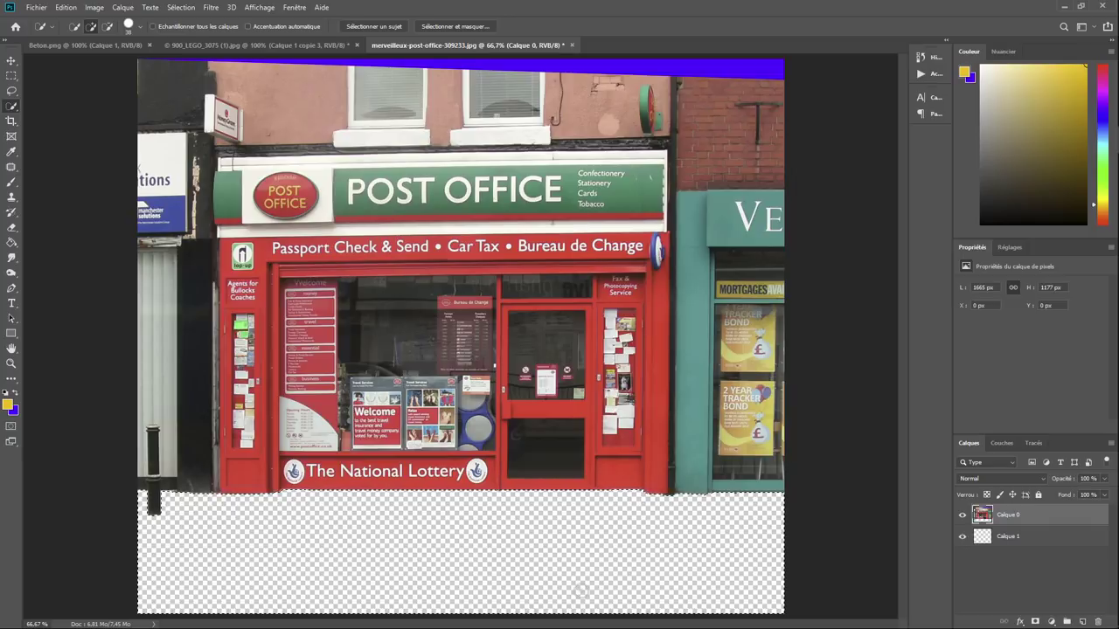
pyautogui.hotkey('ctrl', 'd')
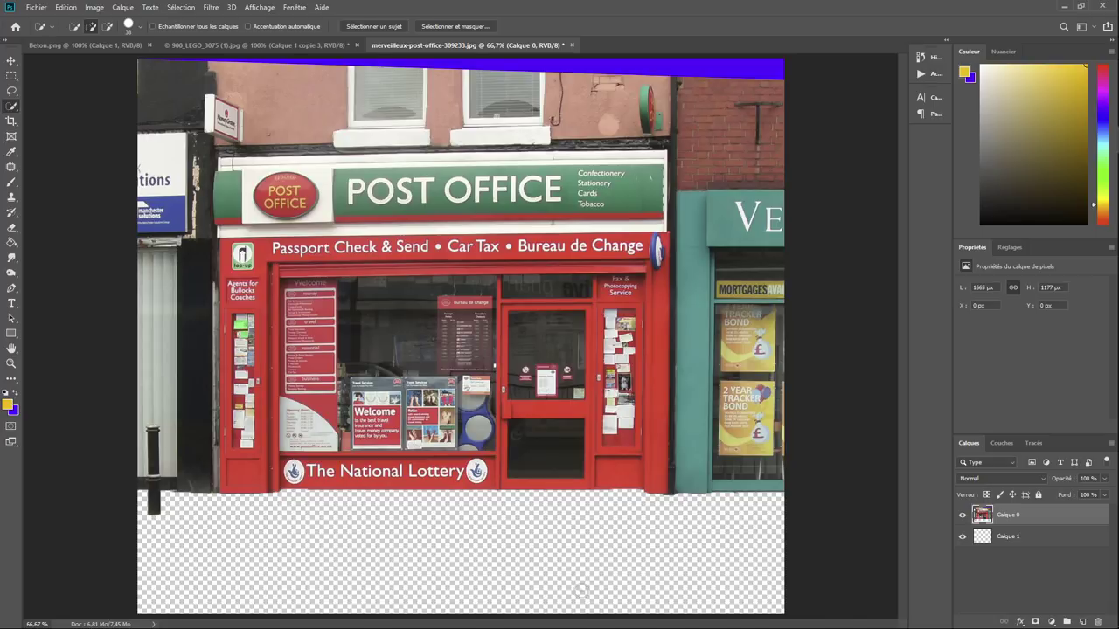
# Select the whole post office canvas and return to the 900_LEGO_3075 image.
pyautogui.click(181, 7)
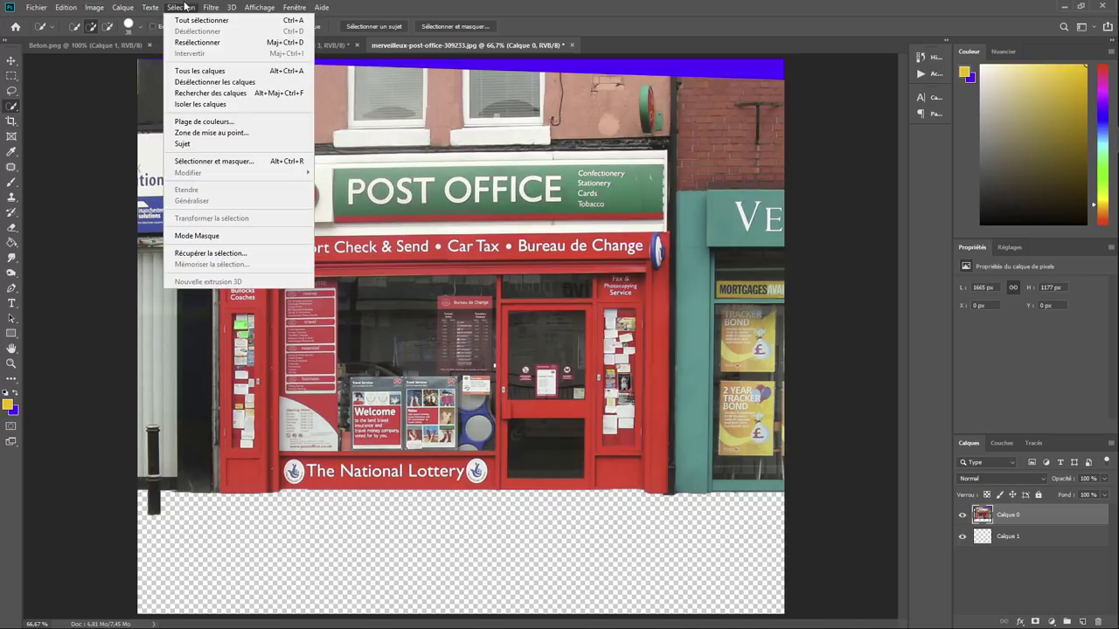
pyautogui.click(185, 14)
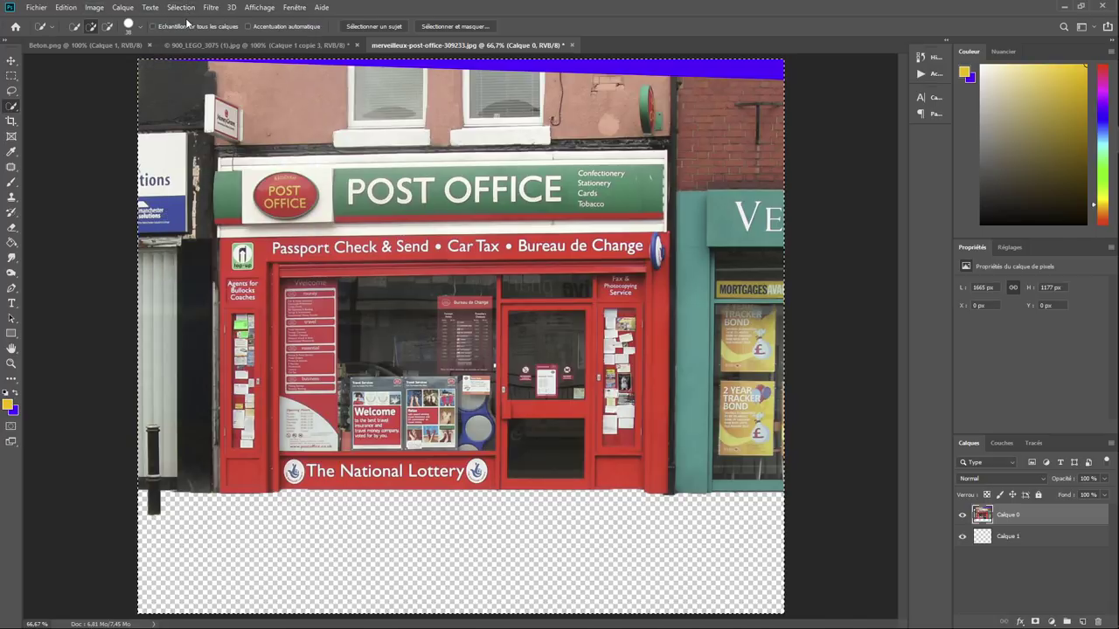
pyautogui.click(279, 44)
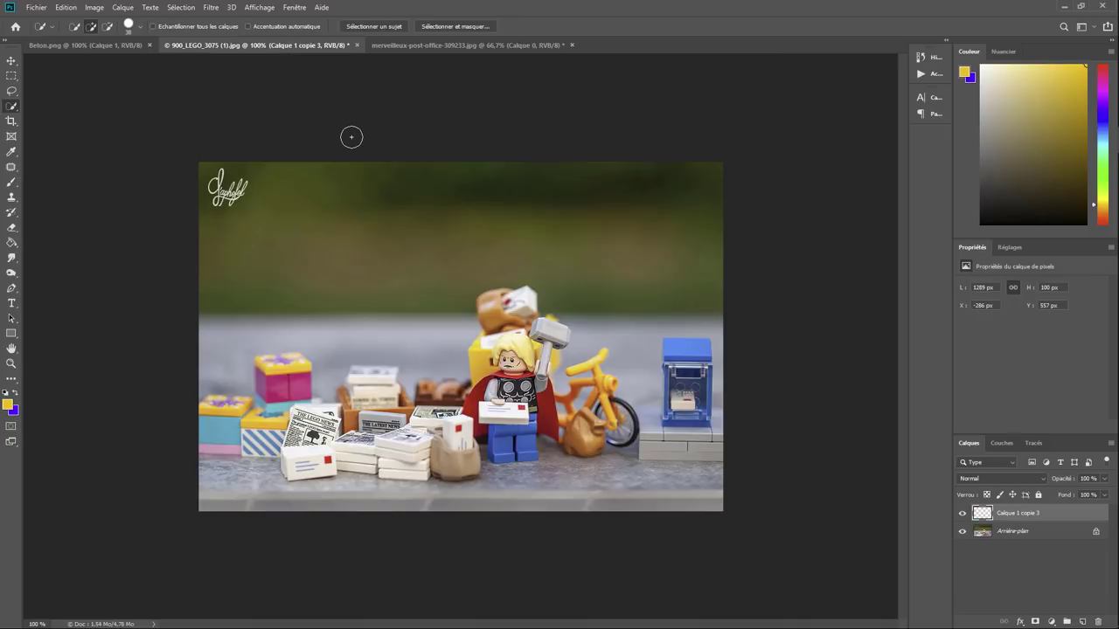
# Paste the storefront into the Lego photo, scaled to 61.51% with its base above the minifigures.
pyautogui.hotkey('ctrl', 'v')
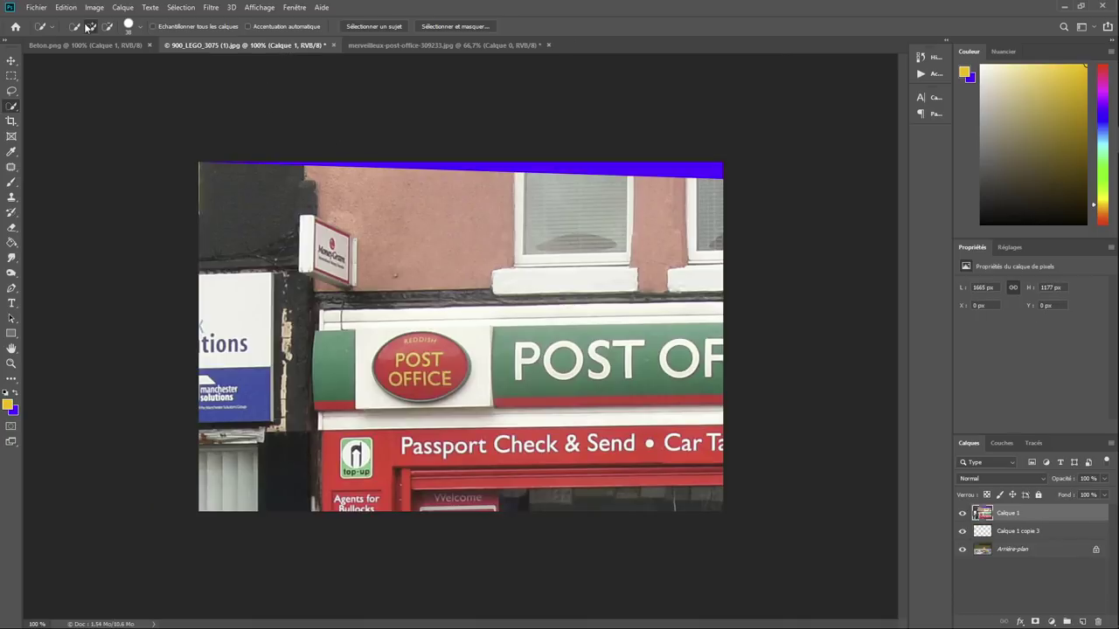
pyautogui.click(68, 9)
pyautogui.moveTo(87, 274)
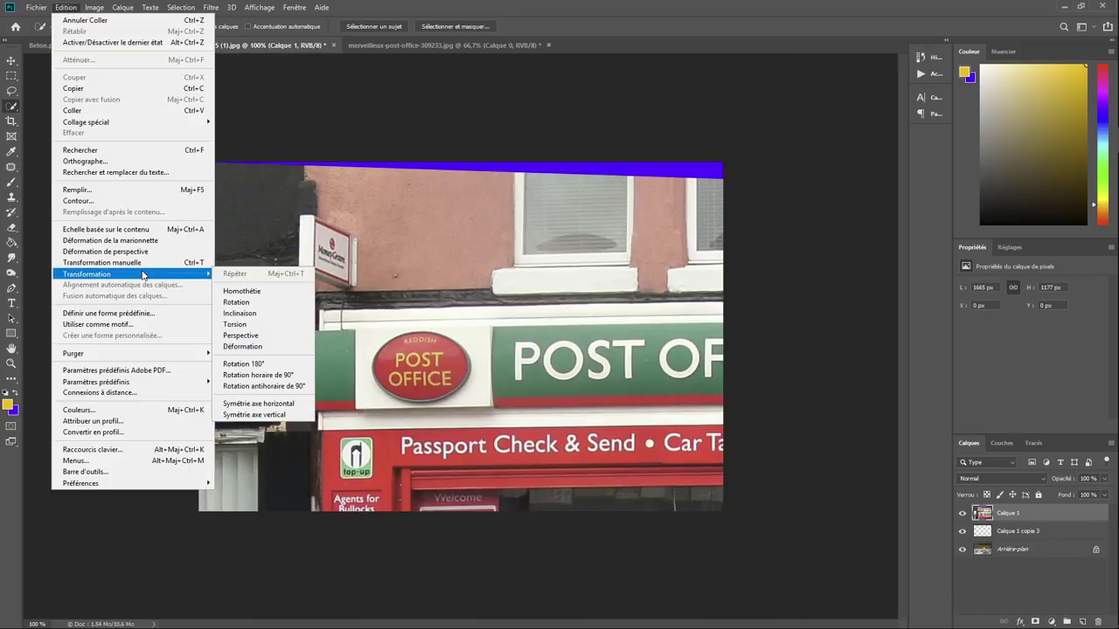
pyautogui.click(234, 292)
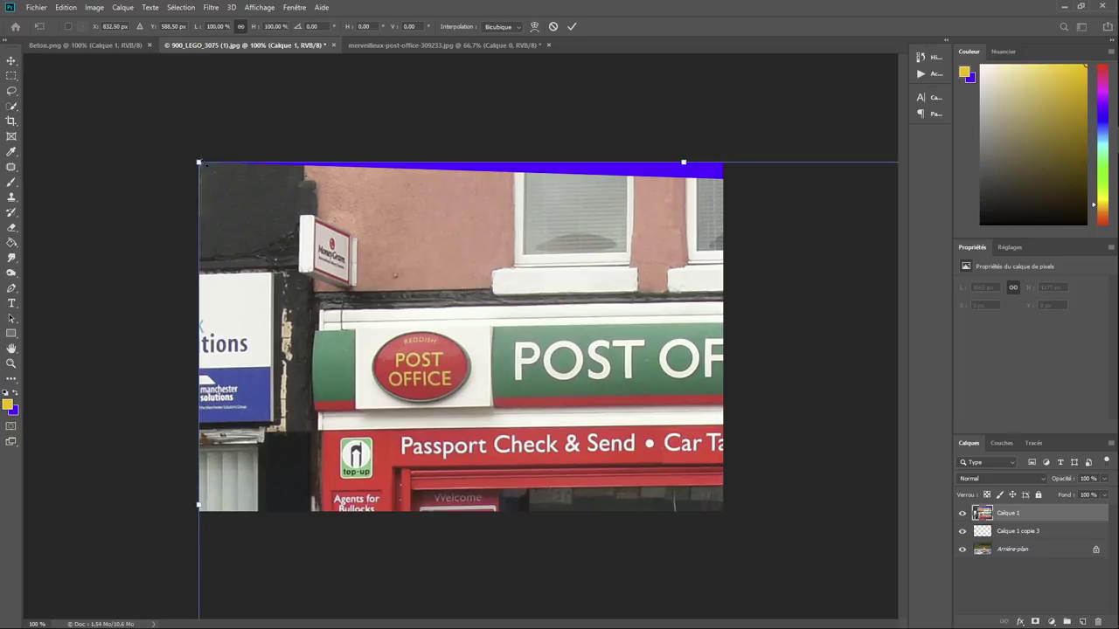
pyautogui.moveTo(198, 161)
pyautogui.mouseDown()
pyautogui.moveTo(317, 236)
pyautogui.moveTo(296, 185)
pyautogui.mouseUp()
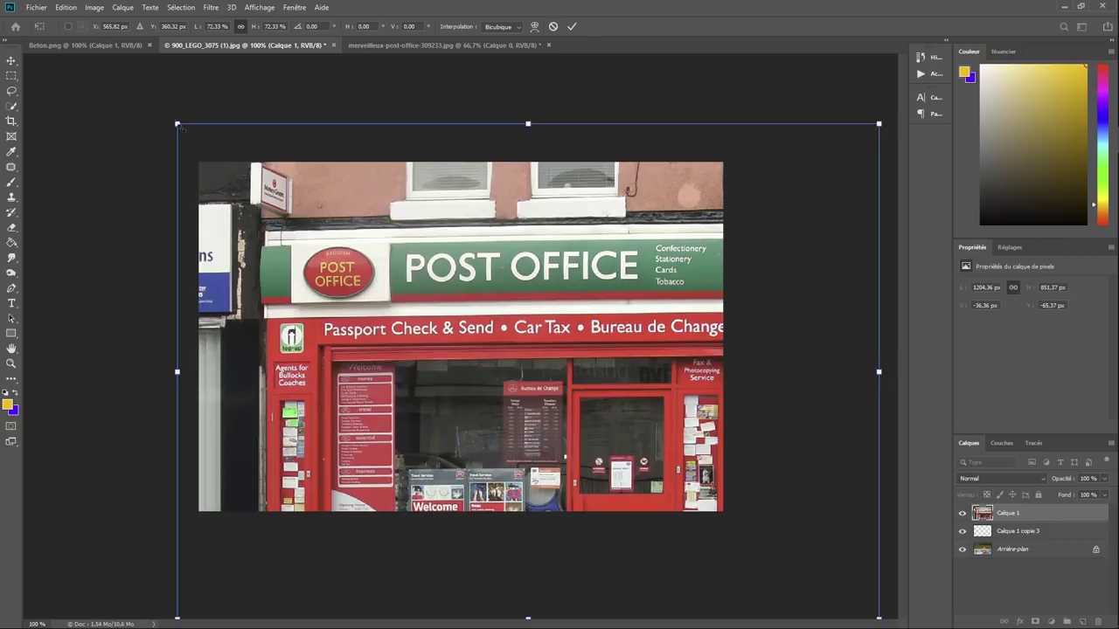
pyautogui.moveTo(178, 125); pyautogui.dragTo(466, 325)
pyautogui.moveTo(646, 403)
pyautogui.mouseDown()
pyautogui.moveTo(348, 205)
pyautogui.moveTo(334, 159)
pyautogui.moveTo(345, 179)
pyautogui.mouseUp()
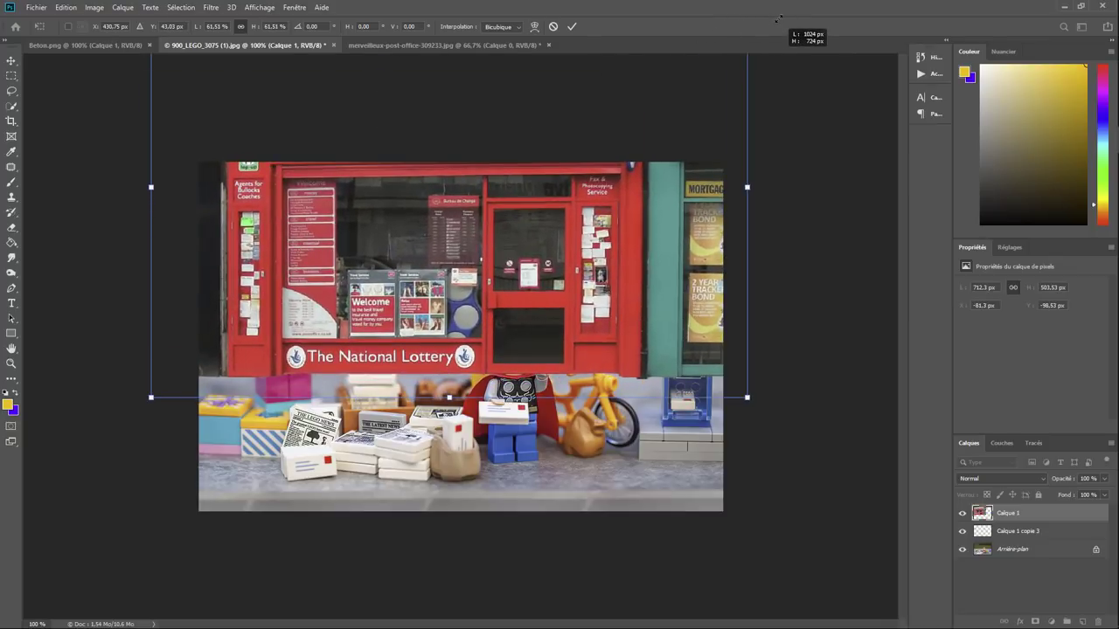
pyautogui.moveTo(566, 104); pyautogui.dragTo(748, 26)
pyautogui.moveTo(423, 358); pyautogui.dragTo(434, 347)
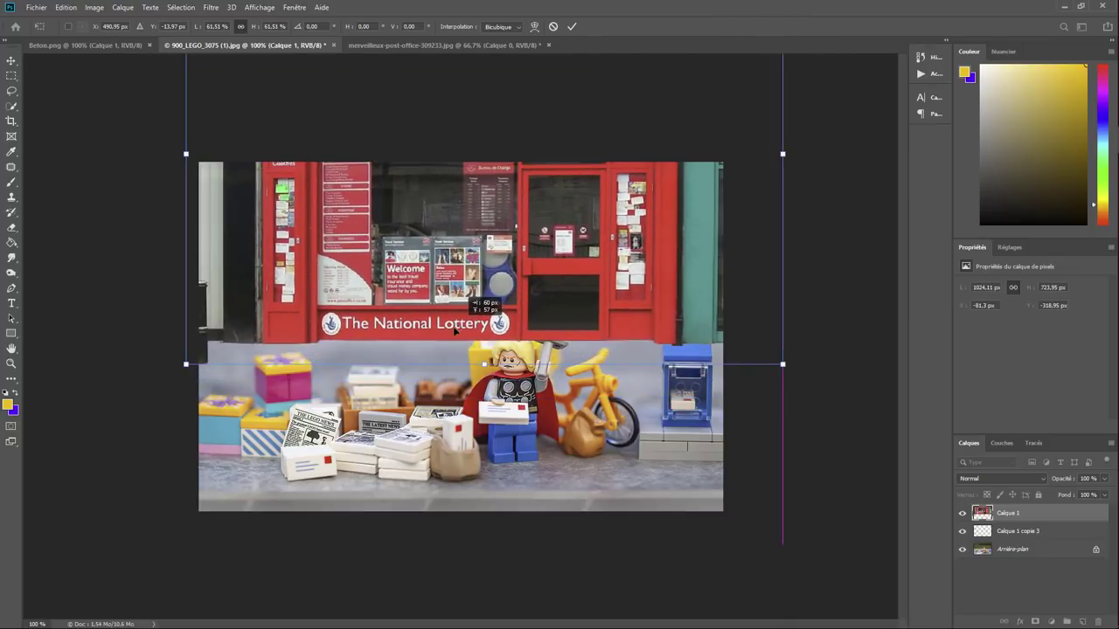
pyautogui.moveTo(435, 347); pyautogui.dragTo(416, 351)
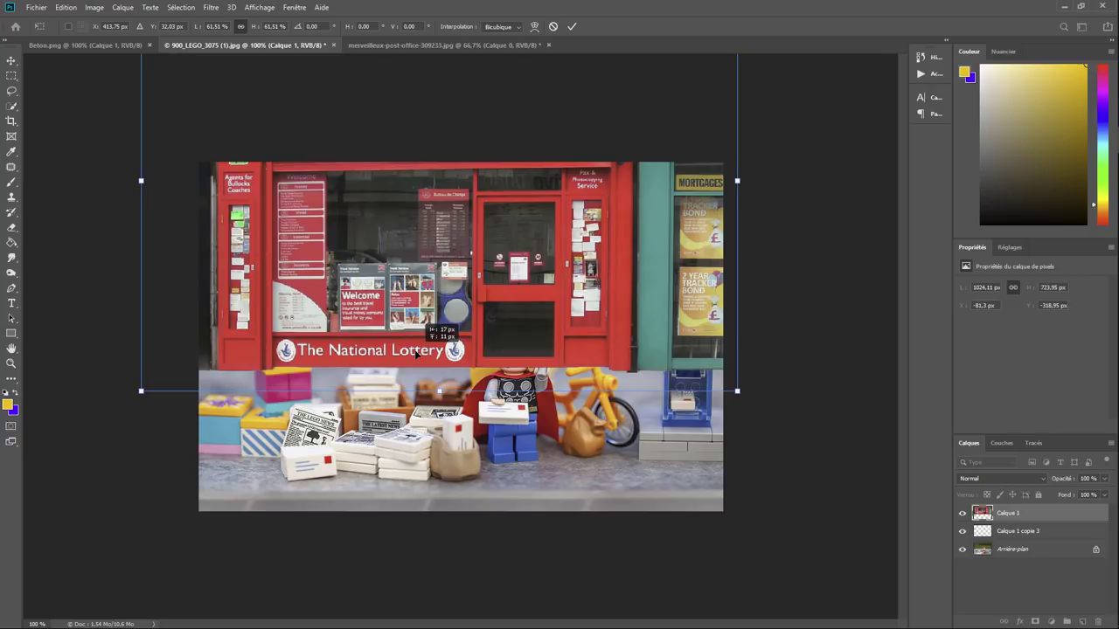
pyautogui.moveTo(416, 352); pyautogui.dragTo(416, 351)
pyautogui.press('Return')
pyautogui.press('w')
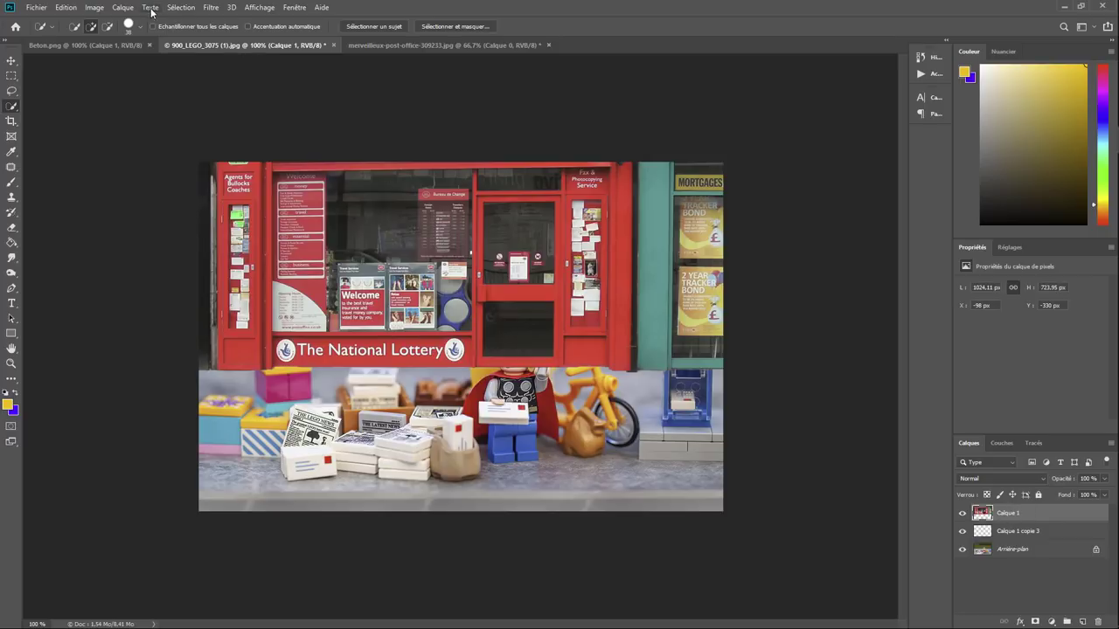
# Apply a Gaussian blur with a 4,7-pixel radius to the storefront layer.
pyautogui.click(211, 9)
pyautogui.moveTo(218, 172)
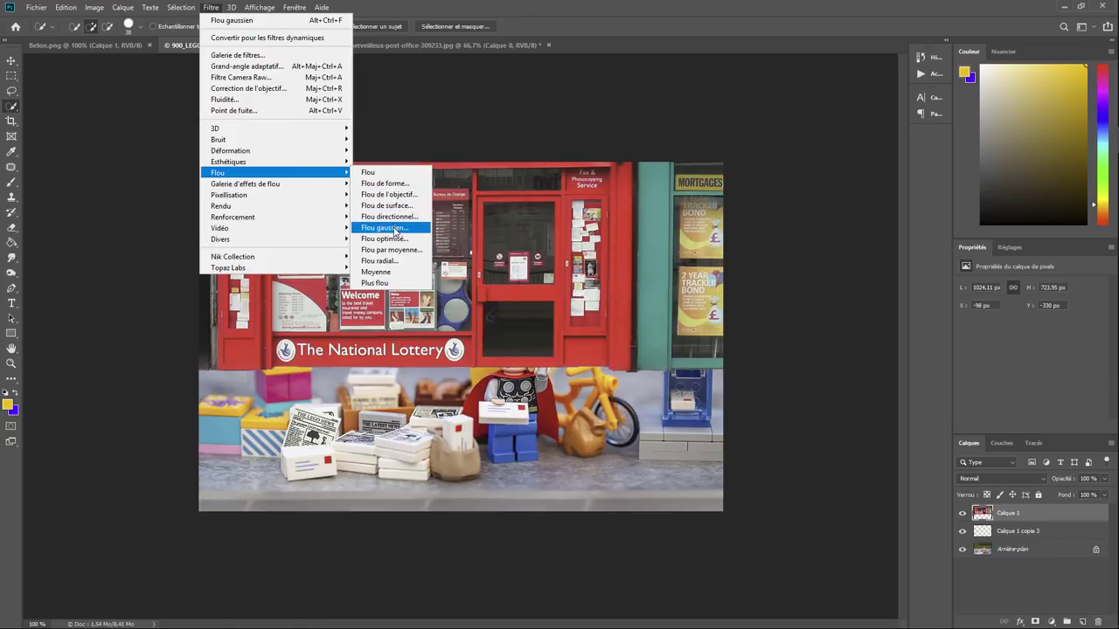
pyautogui.click(384, 228)
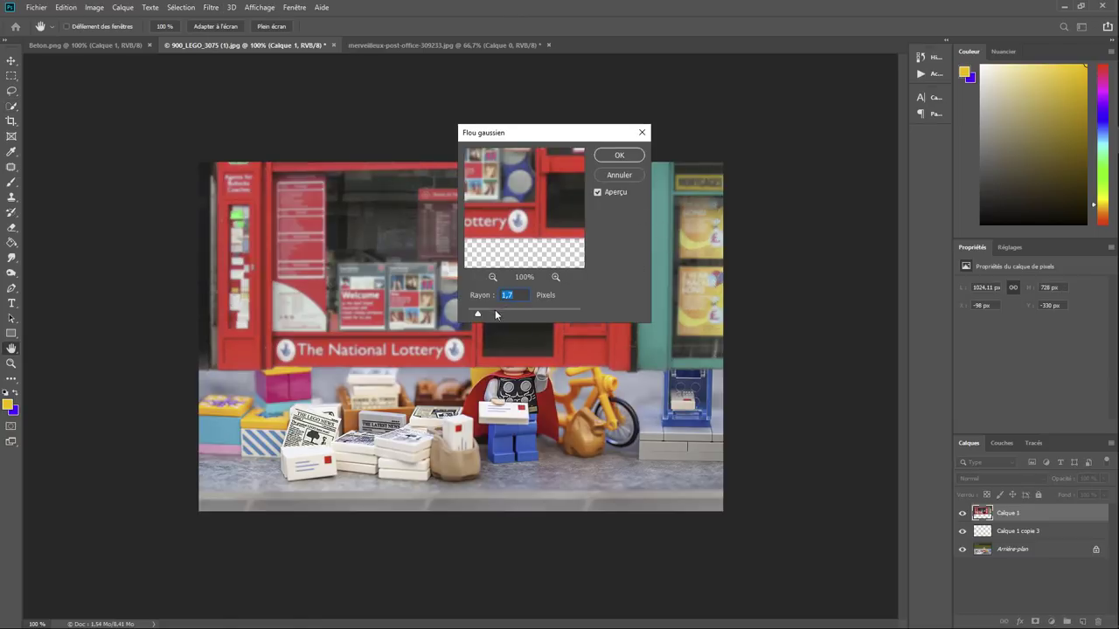
pyautogui.moveTo(478, 317); pyautogui.dragTo(490, 317)
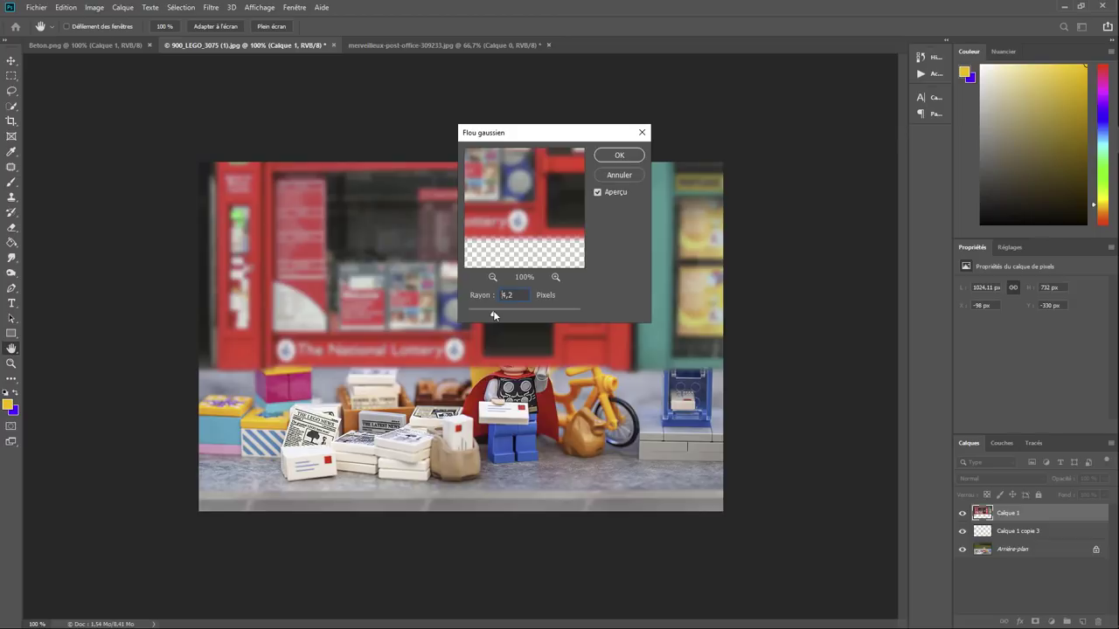
pyautogui.click(496, 312)
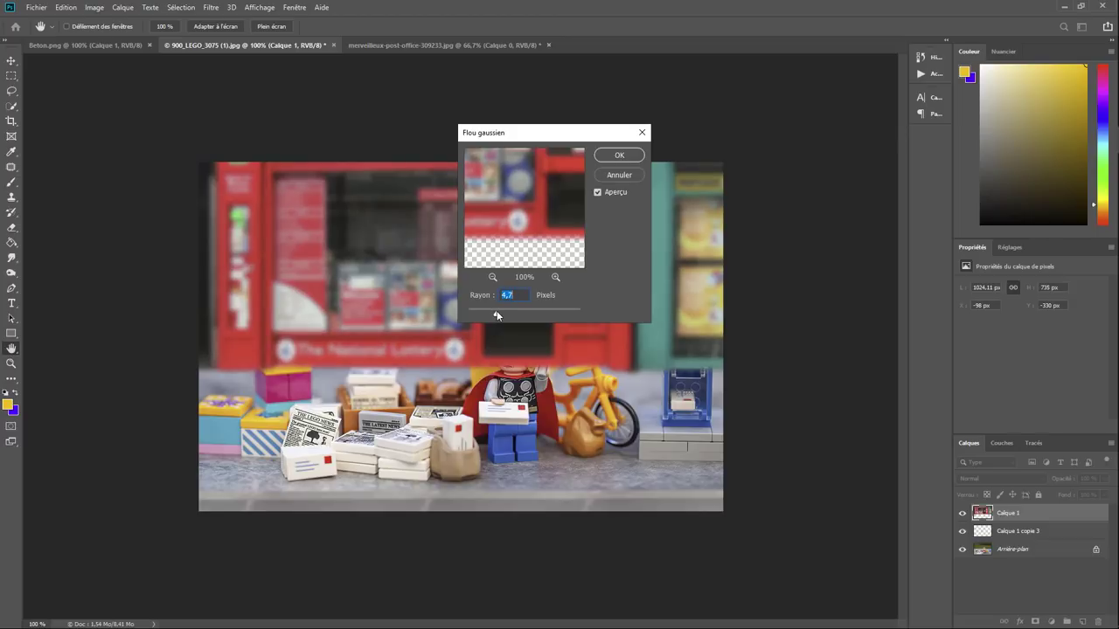
pyautogui.click(623, 156)
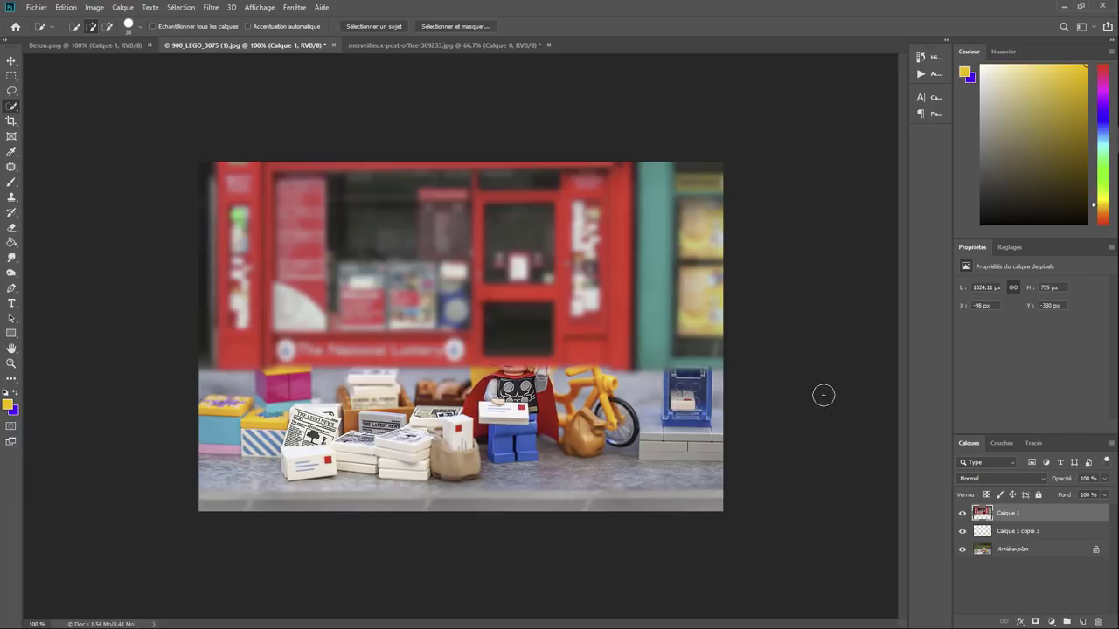
# Add a layer mask to Calque 1 and paint black over the mailbox and figures.
pyautogui.click(1034, 623)
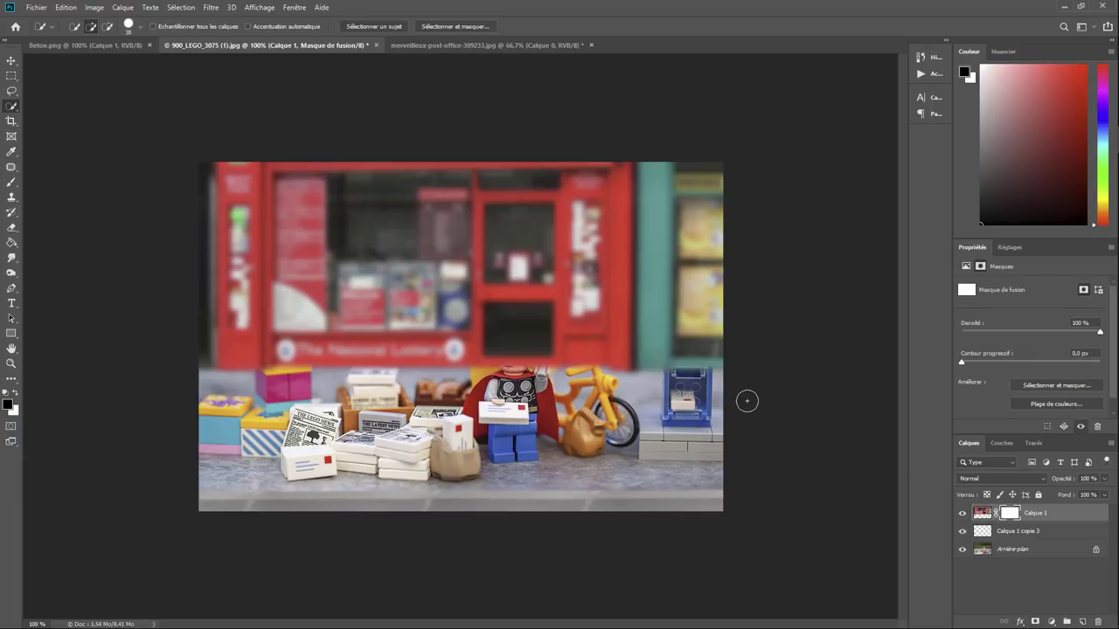
pyautogui.click(11, 182)
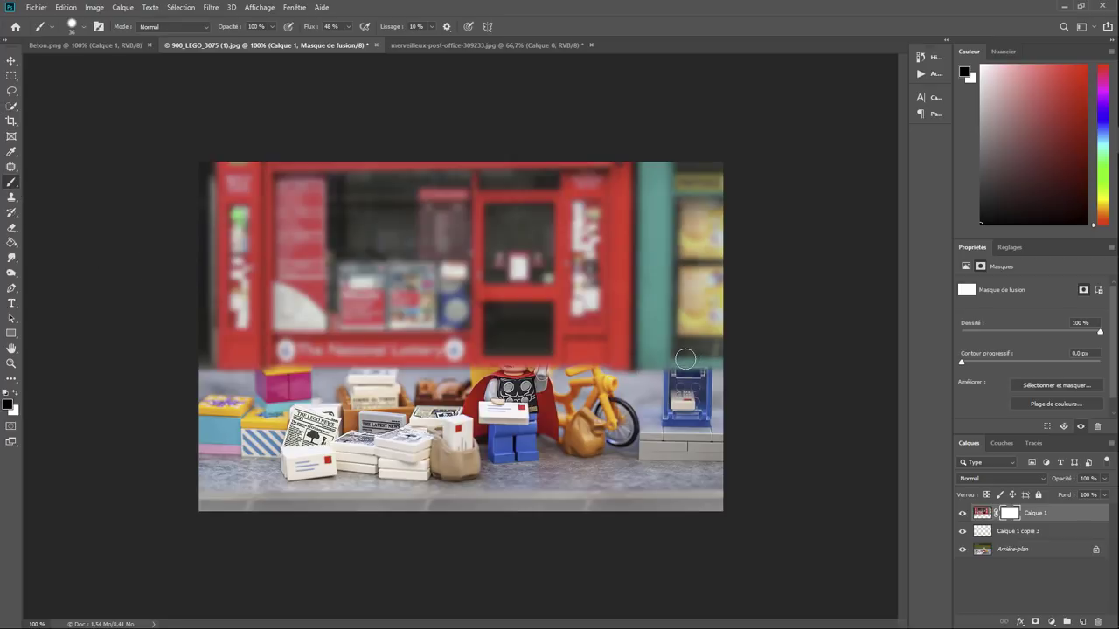
pyautogui.moveTo(685, 360)
pyautogui.mouseDown()
pyautogui.moveTo(681, 343)
pyautogui.moveTo(581, 358)
pyautogui.moveTo(556, 323)
pyautogui.moveTo(483, 310)
pyautogui.moveTo(473, 358)
pyautogui.moveTo(520, 360)
pyautogui.moveTo(484, 296)
pyautogui.mouseUp()
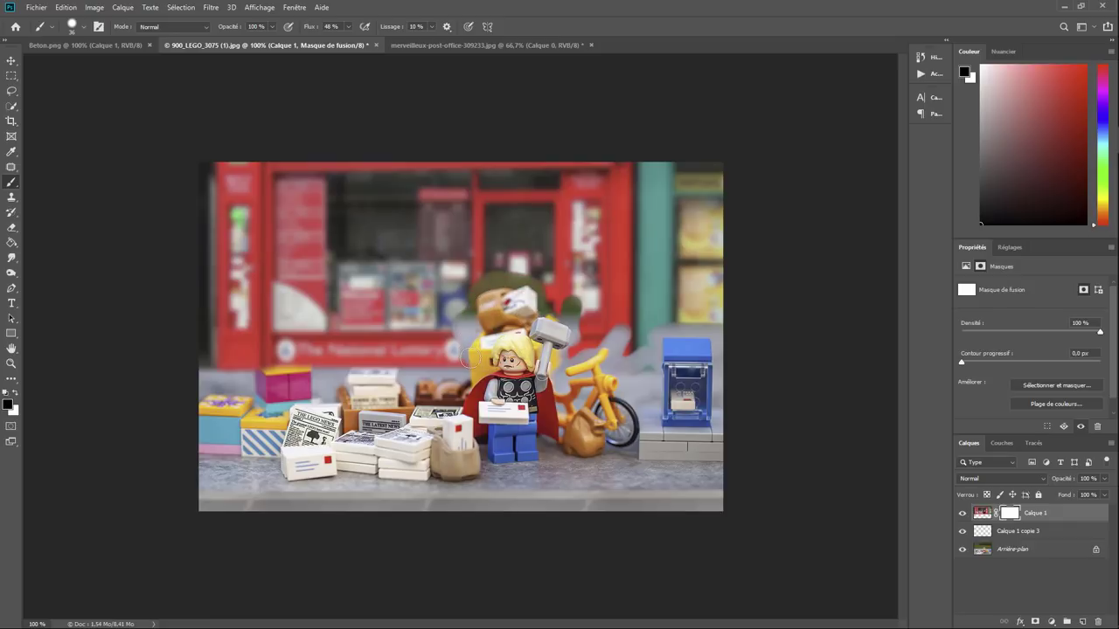
pyautogui.moveTo(410, 379)
pyautogui.mouseDown()
pyautogui.moveTo(392, 341)
pyautogui.moveTo(367, 360)
pyautogui.moveTo(249, 358)
pyautogui.moveTo(277, 354)
pyautogui.moveTo(264, 350)
pyautogui.moveTo(316, 395)
pyautogui.mouseUp()
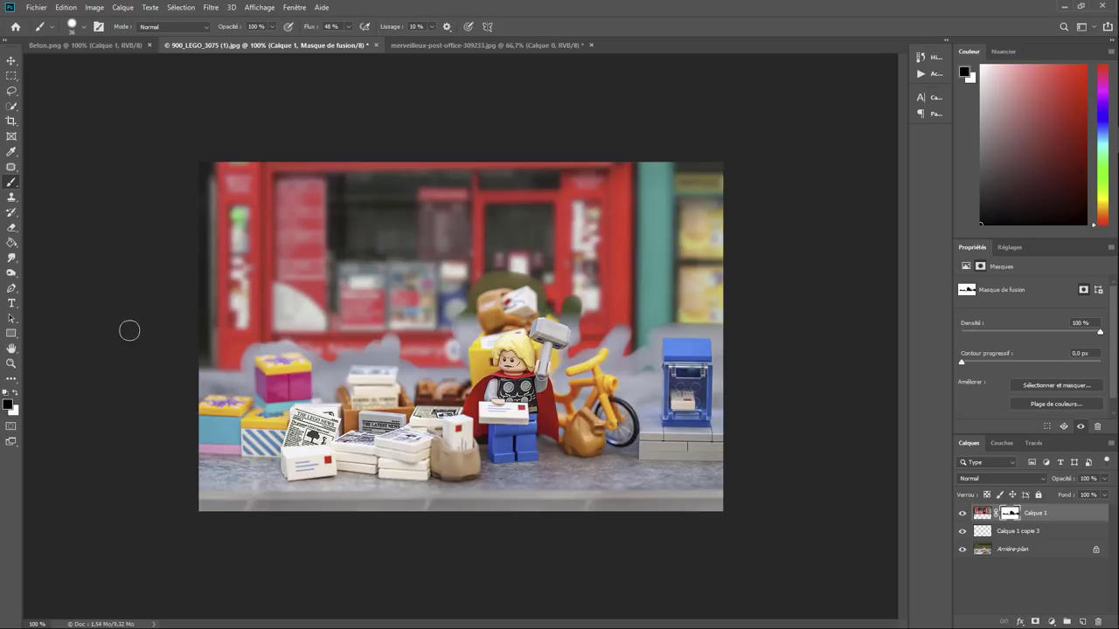
# Paint white at 300% zoom to restore the storefront above and beside the mailbox.
pyautogui.click(17, 395)
pyautogui.hotkey('ctrl', '+')
pyautogui.hotkey('ctrl', '+')
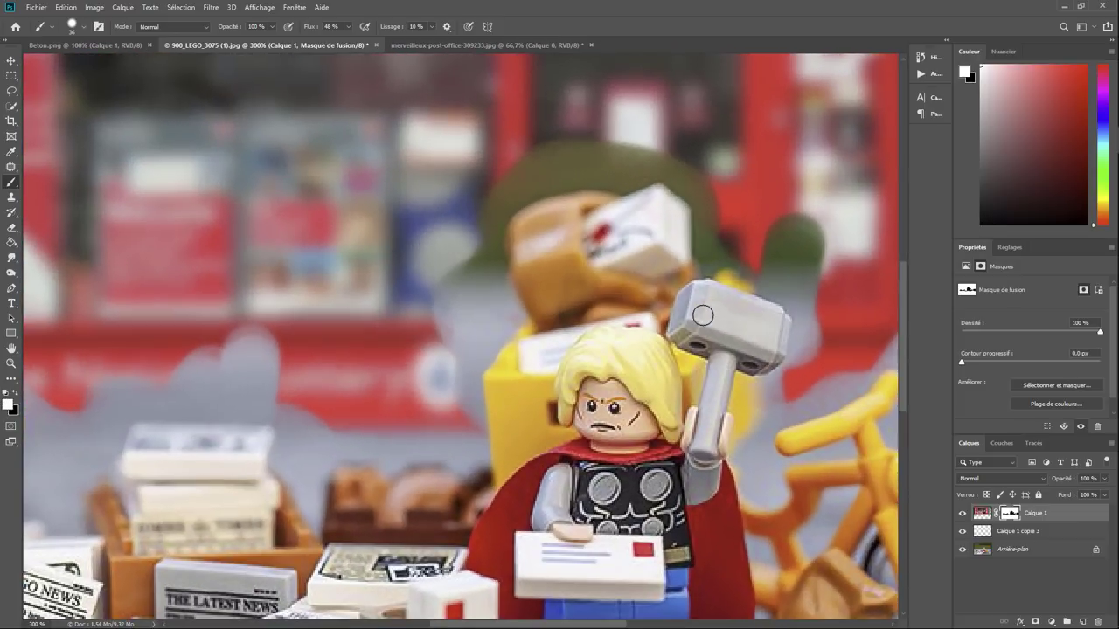
pyautogui.hotkey('ctrl', '+')
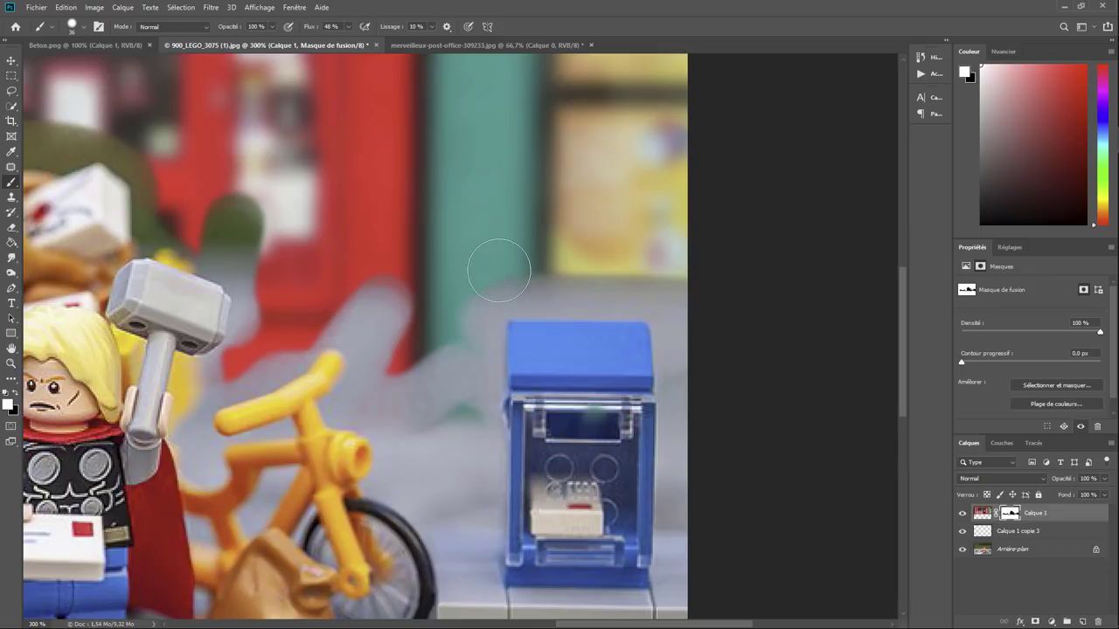
pyautogui.moveTo(511, 287); pyautogui.dragTo(690, 284)
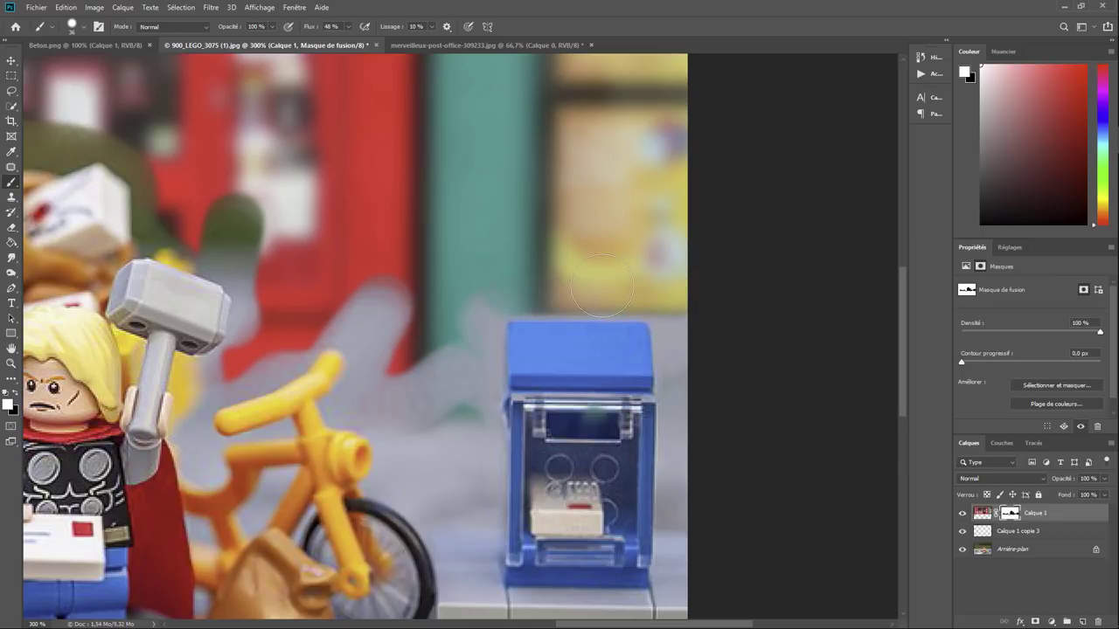
pyautogui.moveTo(601, 285)
pyautogui.mouseDown()
pyautogui.moveTo(544, 265)
pyautogui.moveTo(507, 282)
pyautogui.moveTo(544, 265)
pyautogui.moveTo(610, 293)
pyautogui.mouseUp()
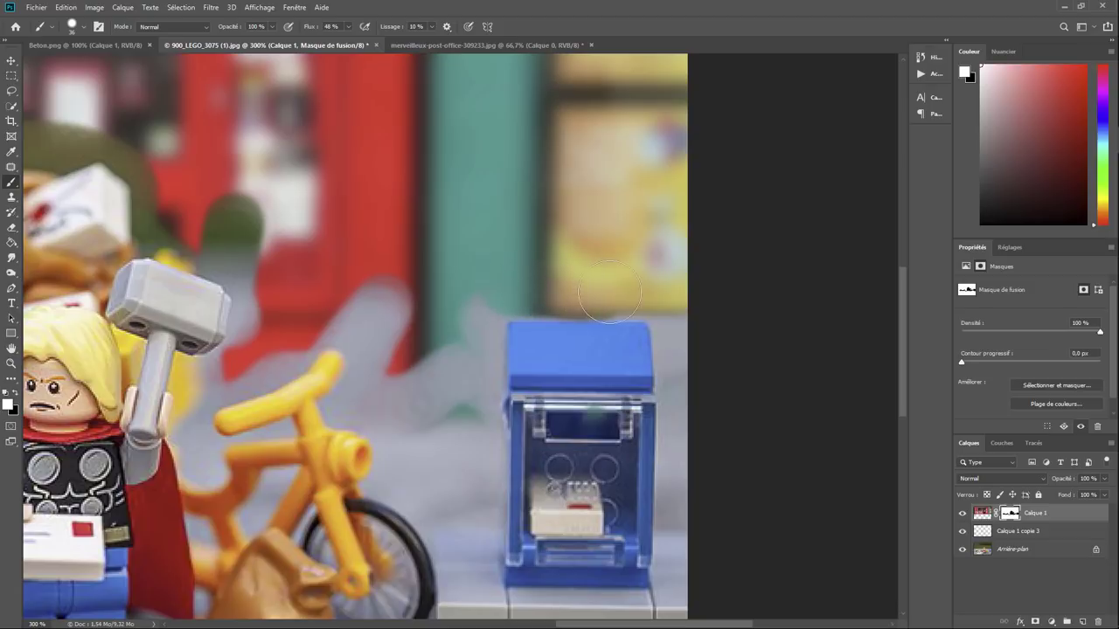
pyautogui.moveTo(687, 312)
pyautogui.mouseDown()
pyautogui.moveTo(705, 450)
pyautogui.moveTo(681, 302)
pyautogui.moveTo(682, 379)
pyautogui.moveTo(615, 281)
pyautogui.moveTo(478, 328)
pyautogui.moveTo(461, 404)
pyautogui.moveTo(394, 388)
pyautogui.mouseUp()
pyautogui.moveTo(394, 387)
pyautogui.mouseDown()
pyautogui.moveTo(373, 258)
pyautogui.moveTo(379, 332)
pyautogui.moveTo(353, 309)
pyautogui.moveTo(301, 297)
pyautogui.moveTo(250, 230)
pyautogui.moveTo(270, 305)
pyautogui.moveTo(259, 324)
pyautogui.moveTo(269, 335)
pyautogui.moveTo(263, 290)
pyautogui.moveTo(240, 242)
pyautogui.moveTo(248, 272)
pyautogui.moveTo(220, 237)
pyautogui.moveTo(288, 243)
pyautogui.mouseUp()
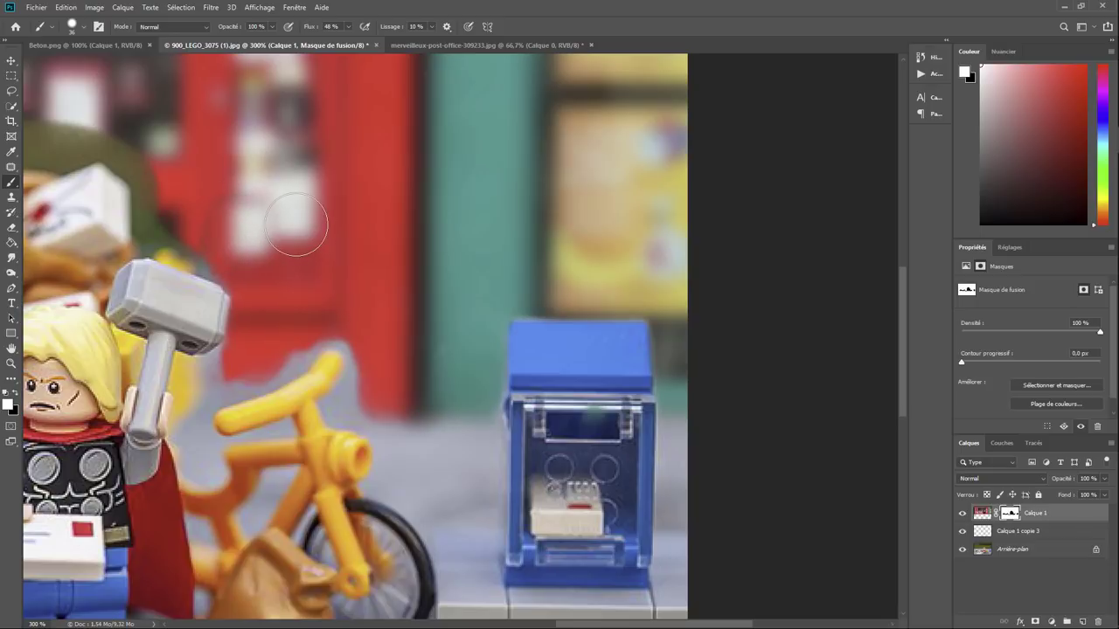
# With a smaller brush, restore the red wall behind the bicycle handlebar.
pyautogui.click(75, 27)
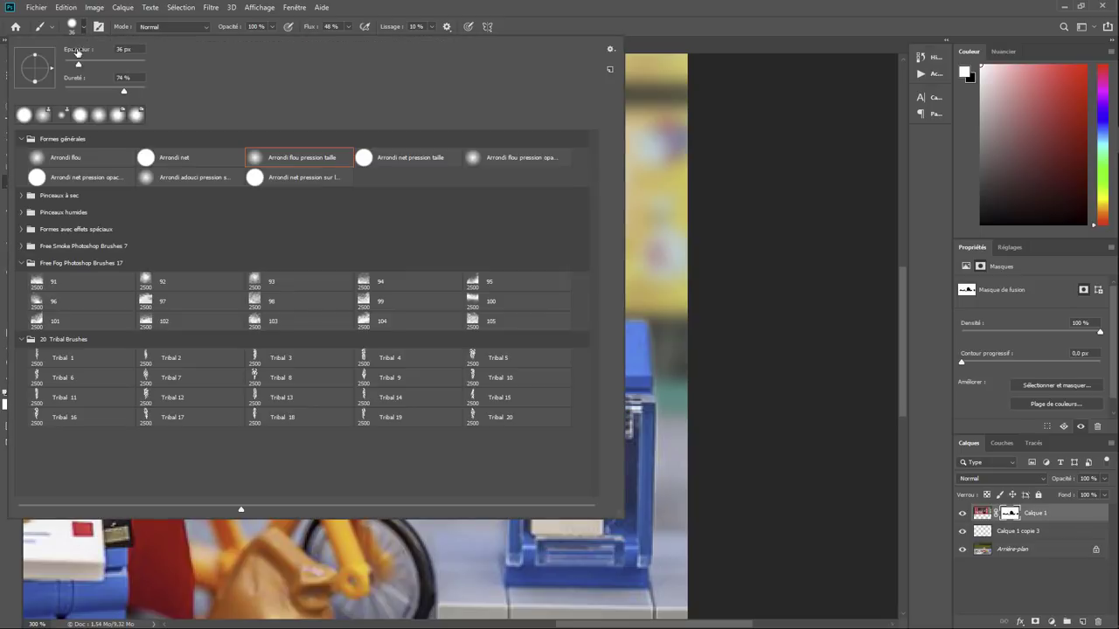
pyautogui.press('Return')
pyautogui.moveTo(358, 342)
pyautogui.mouseDown()
pyautogui.moveTo(263, 378)
pyautogui.moveTo(219, 354)
pyautogui.moveTo(213, 387)
pyautogui.moveTo(224, 362)
pyautogui.mouseUp()
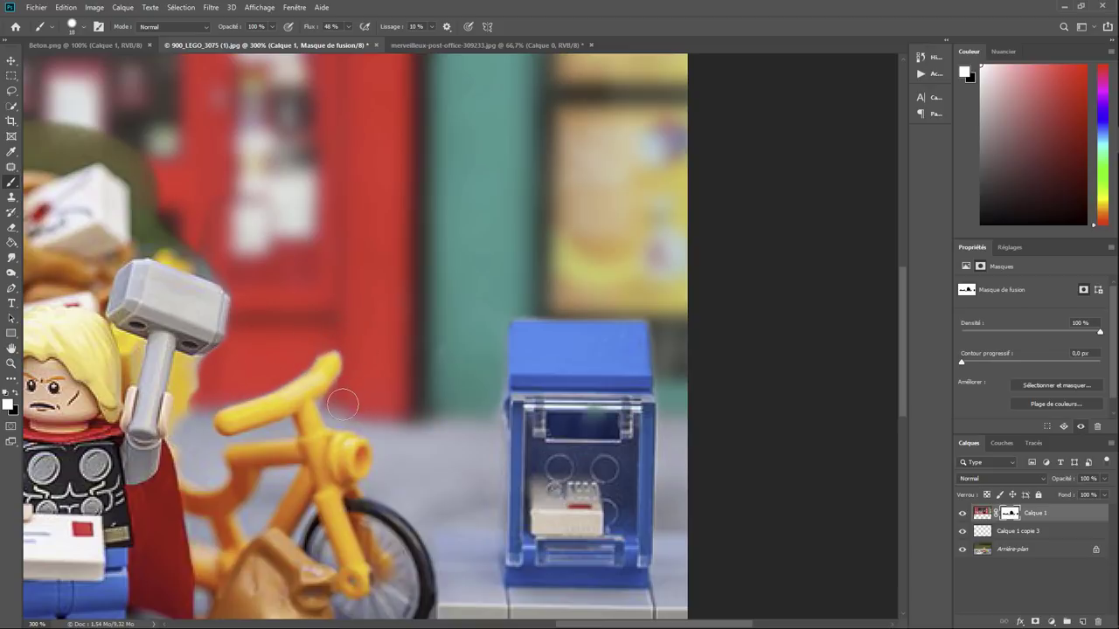
pyautogui.moveTo(277, 272)
pyautogui.mouseDown()
pyautogui.moveTo(512, 350)
pyautogui.moveTo(463, 320)
pyautogui.moveTo(459, 285)
pyautogui.moveTo(434, 252)
pyautogui.moveTo(452, 312)
pyautogui.moveTo(427, 230)
pyautogui.moveTo(368, 249)
pyautogui.moveTo(481, 279)
pyautogui.moveTo(432, 263)
pyautogui.moveTo(347, 355)
pyautogui.moveTo(461, 275)
pyautogui.mouseUp()
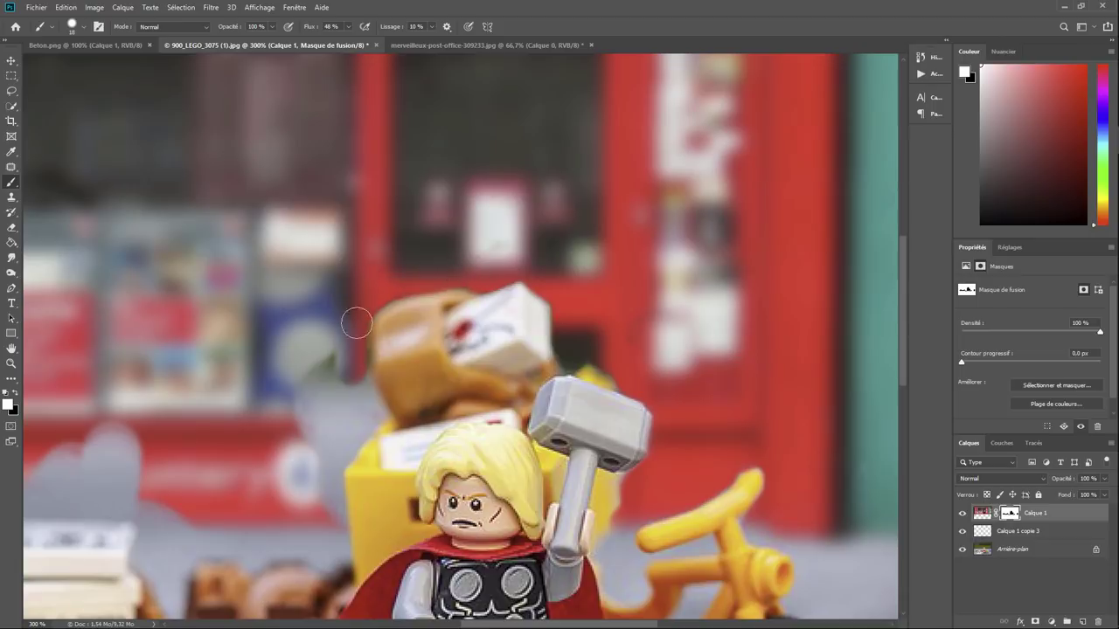
# Restore the red wall around the parcel carrier, left of Thor and the yellow gift box.
pyautogui.moveTo(354, 320)
pyautogui.mouseDown()
pyautogui.moveTo(367, 400)
pyautogui.moveTo(301, 410)
pyautogui.moveTo(405, 296)
pyautogui.mouseUp()
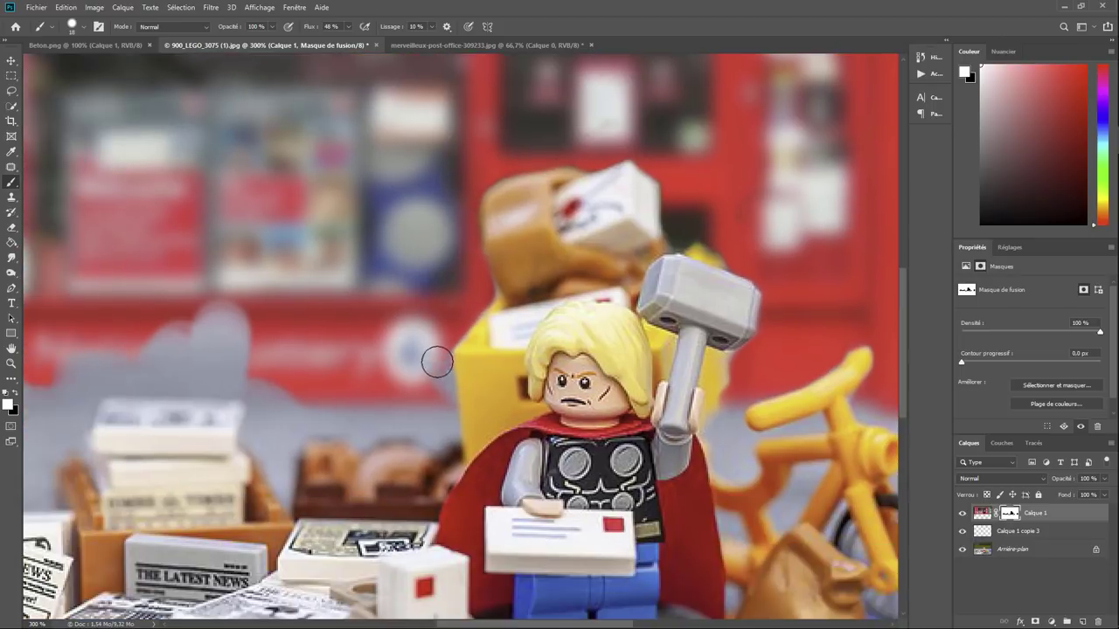
pyautogui.moveTo(297, 393)
pyautogui.mouseDown()
pyautogui.moveTo(116, 376)
pyautogui.moveTo(159, 322)
pyautogui.moveTo(257, 342)
pyautogui.mouseUp()
pyautogui.moveTo(89, 376)
pyautogui.mouseDown()
pyautogui.moveTo(342, 359)
pyautogui.moveTo(257, 394)
pyautogui.mouseUp()
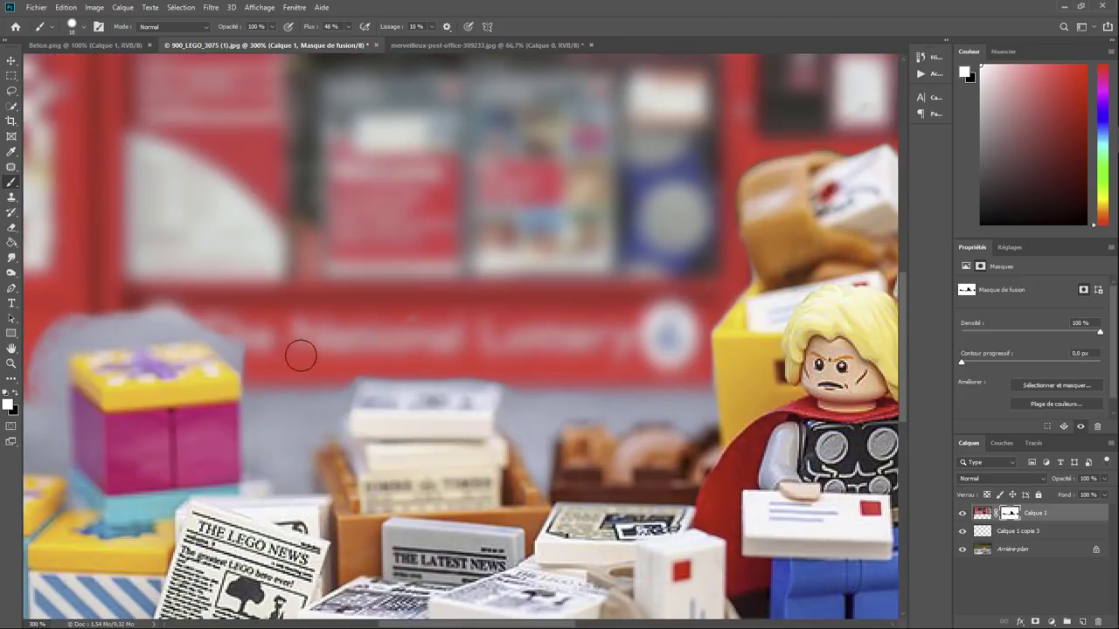
pyautogui.moveTo(300, 355); pyautogui.dragTo(549, 368)
pyautogui.moveTo(298, 372); pyautogui.dragTo(295, 415)
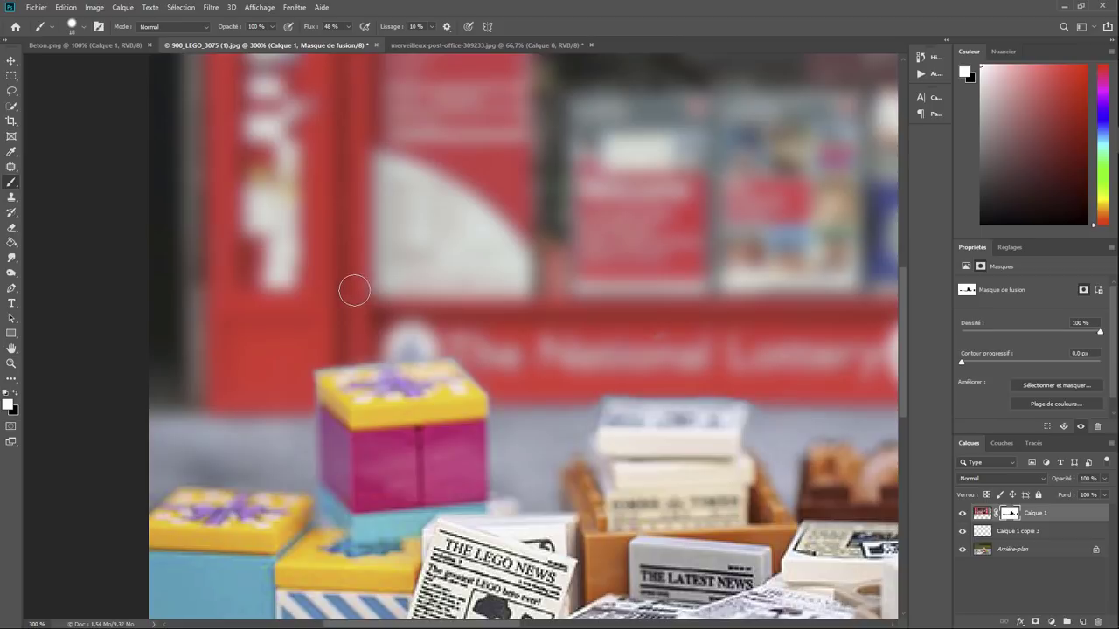
# With an 18 px softer brush, touch up the mask along the tile tops and review the whole image.
pyautogui.click(84, 32)
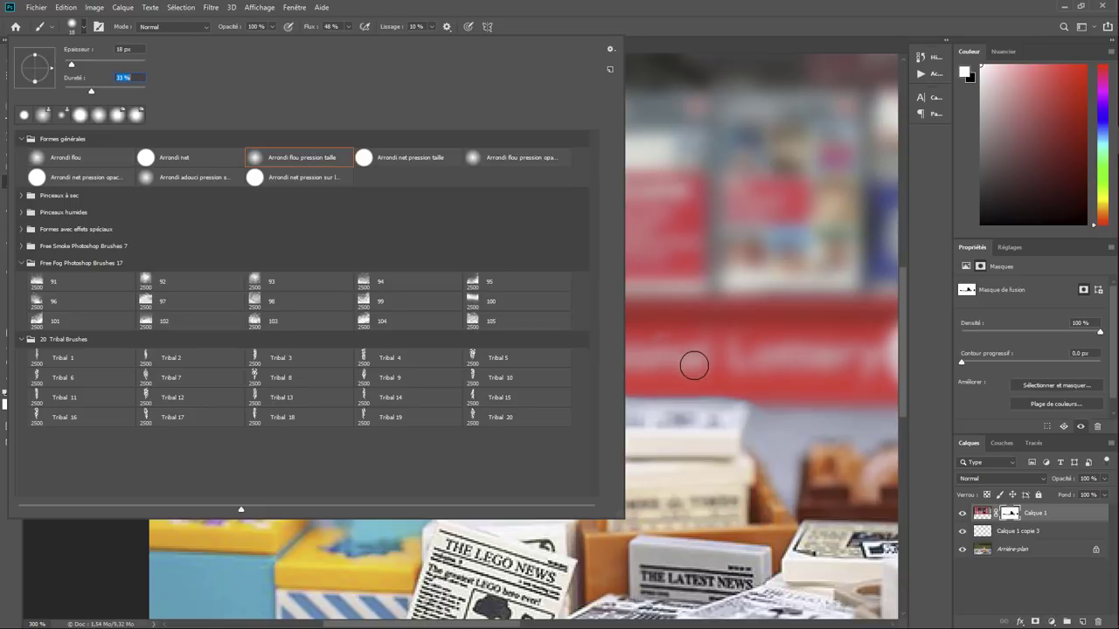
pyautogui.press('Return')
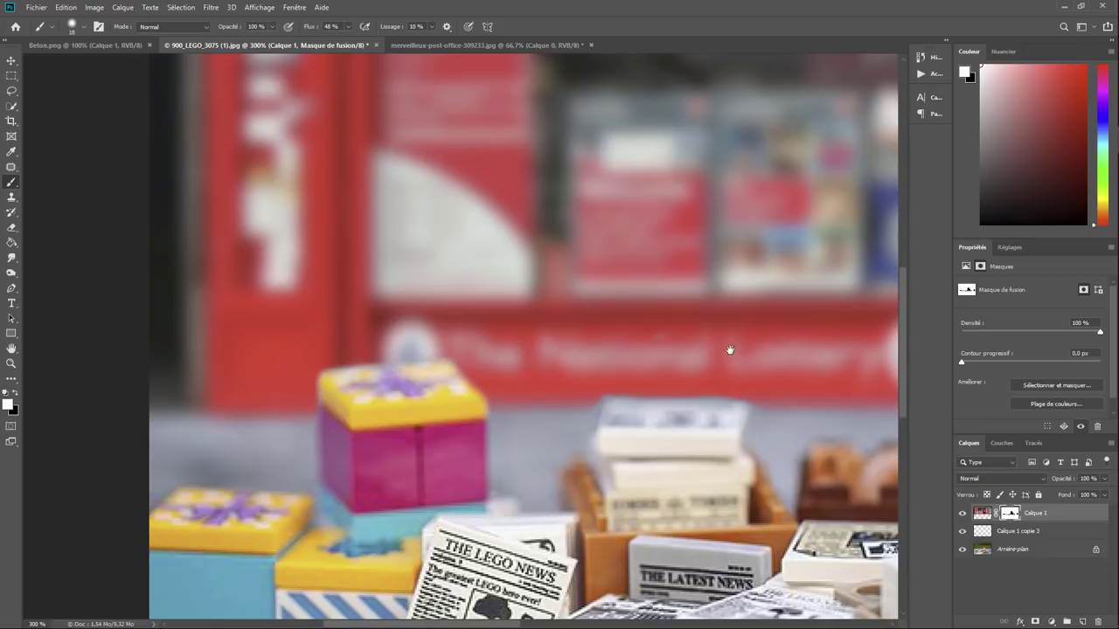
pyautogui.moveTo(729, 349); pyautogui.dragTo(497, 332)
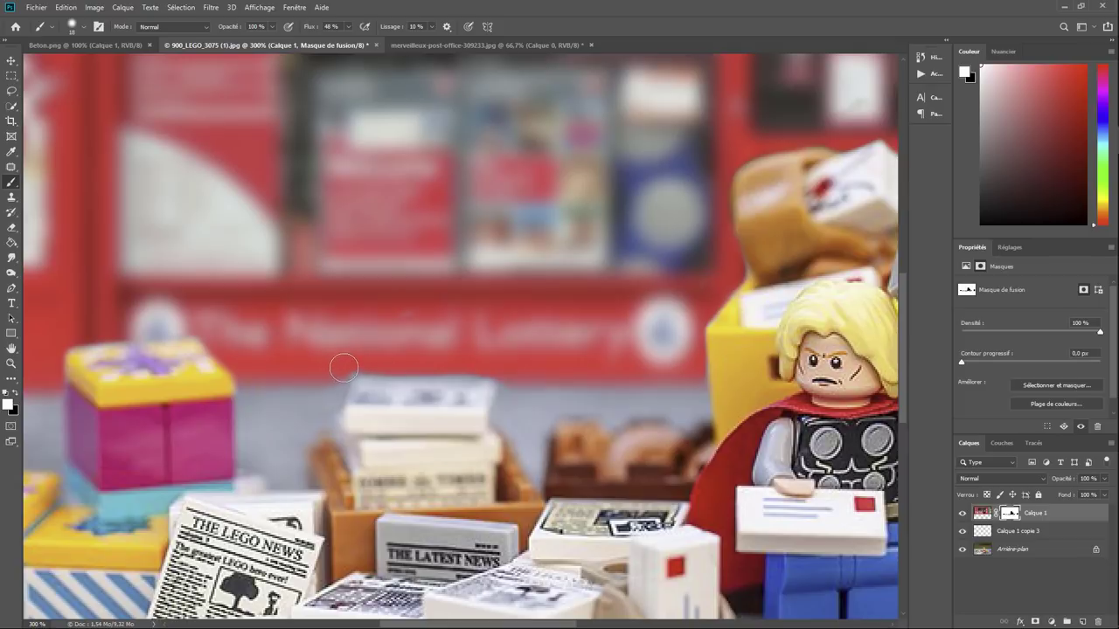
pyautogui.moveTo(362, 361); pyautogui.dragTo(458, 364)
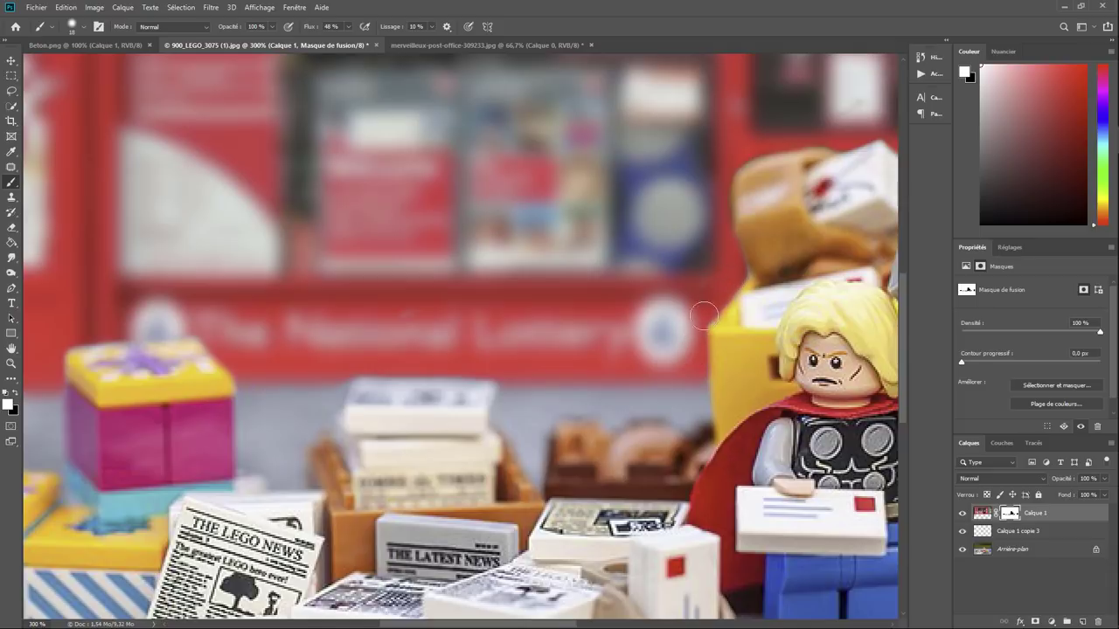
pyautogui.moveTo(841, 163); pyautogui.dragTo(473, 257)
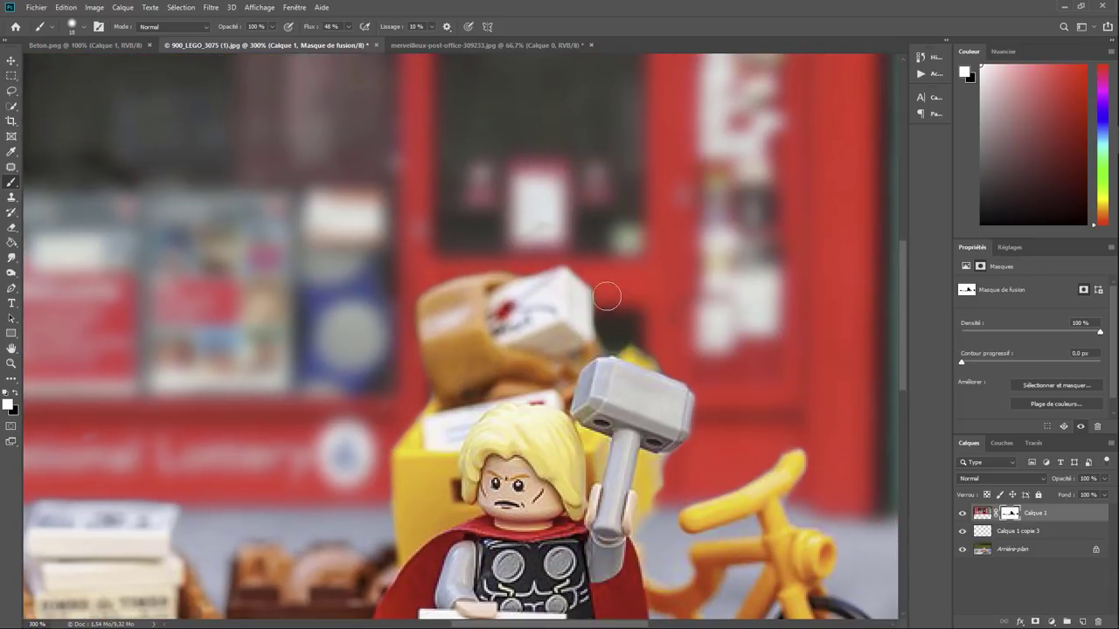
pyautogui.moveTo(674, 464); pyautogui.dragTo(599, 290)
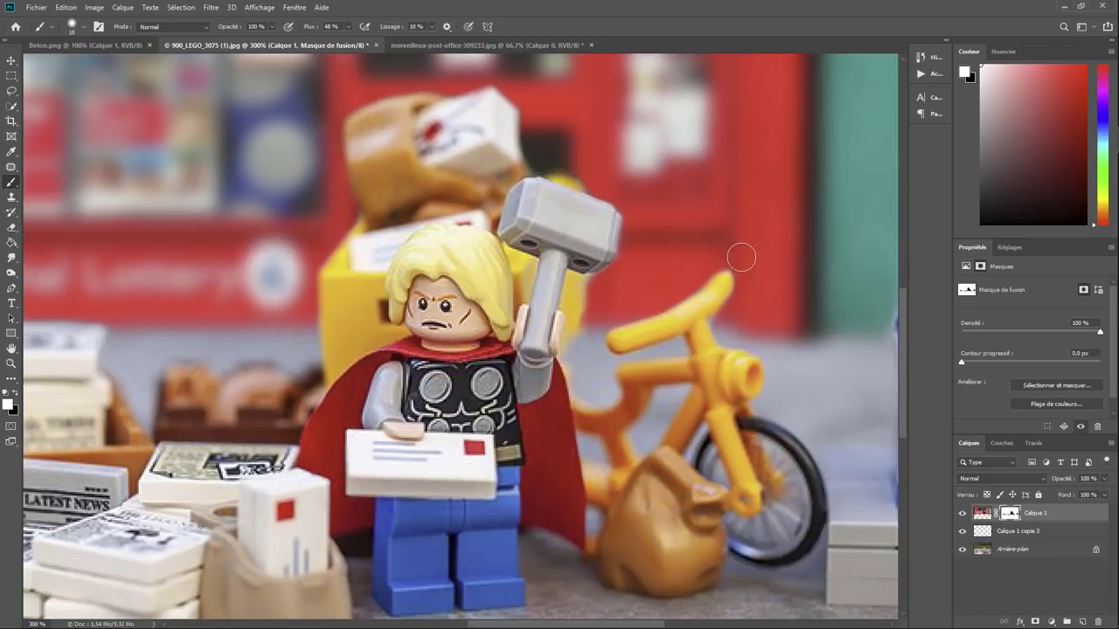
pyautogui.moveTo(778, 333); pyautogui.dragTo(574, 362)
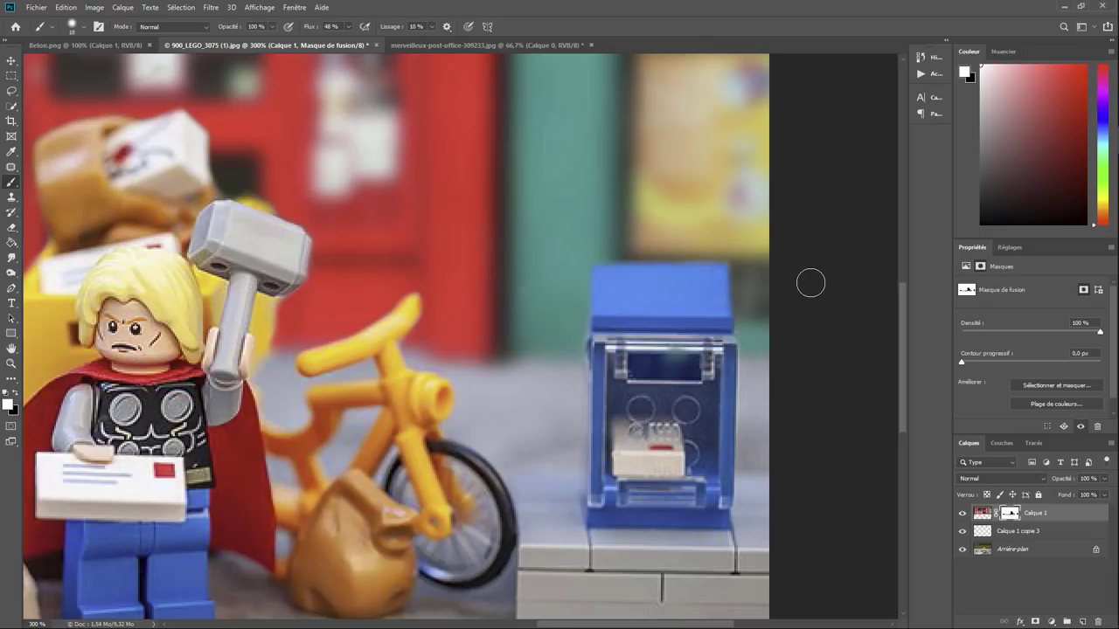
pyautogui.hotkey('ctrl', '-')
pyautogui.hotkey('ctrl', '-')
pyautogui.hotkey('ctrl', '-')
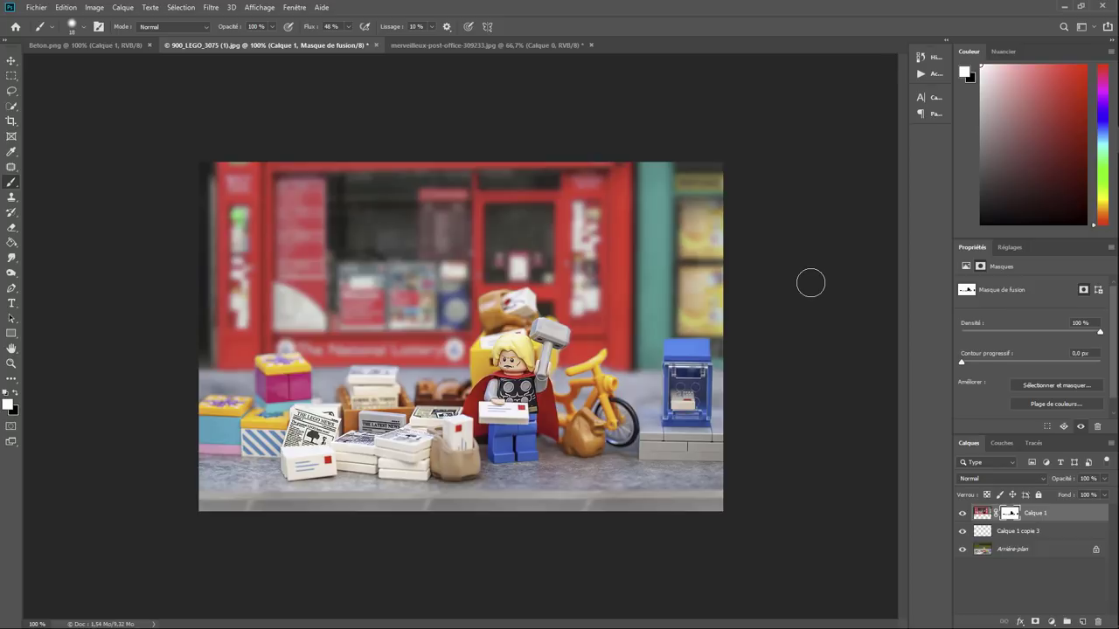